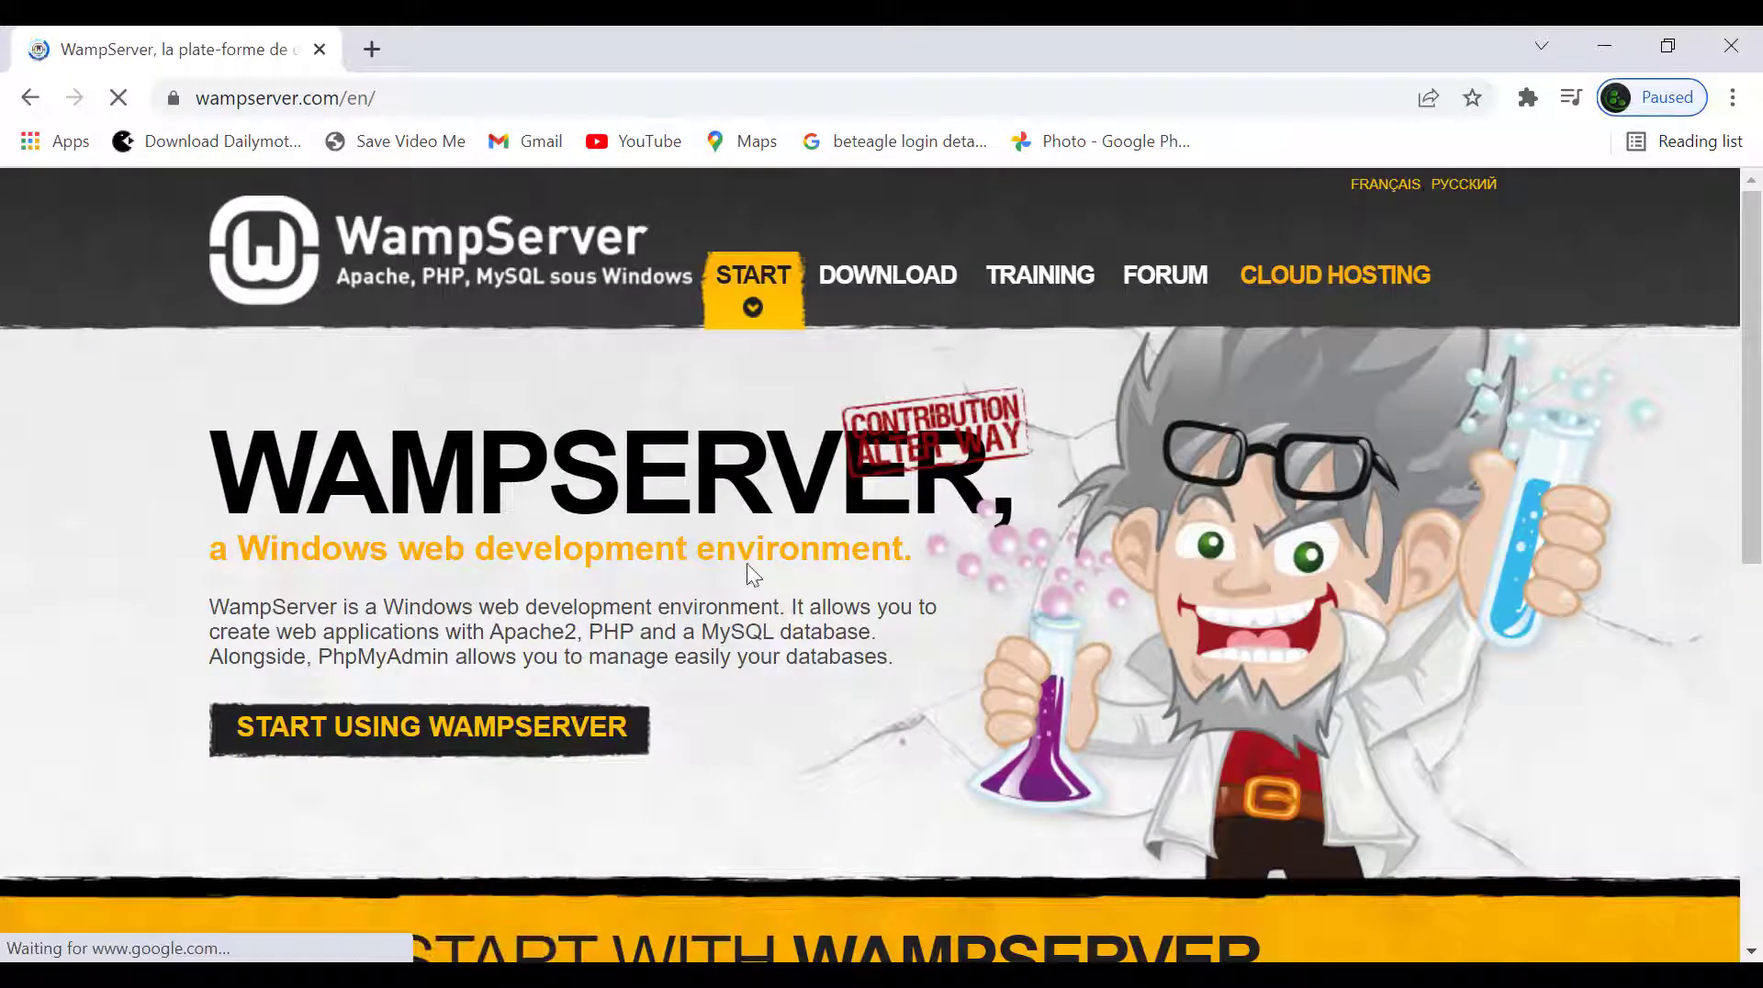
Download the WampServer 64 bits (x64) 3.2.6 installer directly from the WampServer site, without filling in the form
left_click(905, 294)
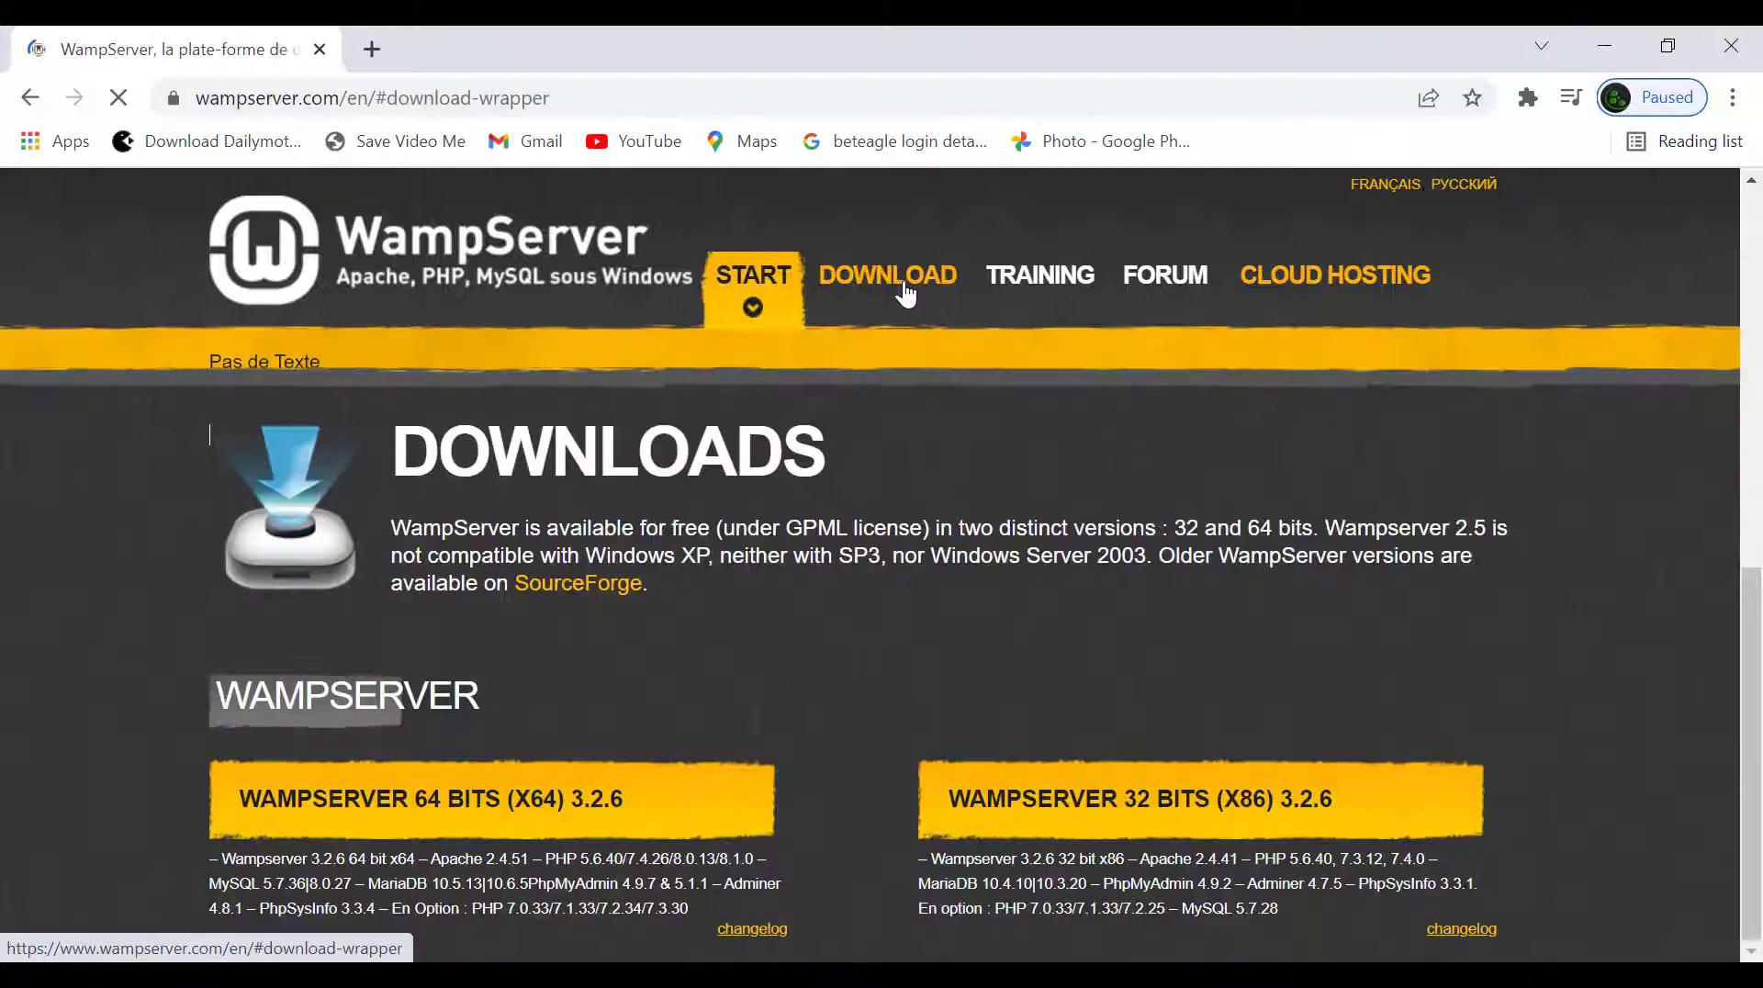
left_click(489, 817)
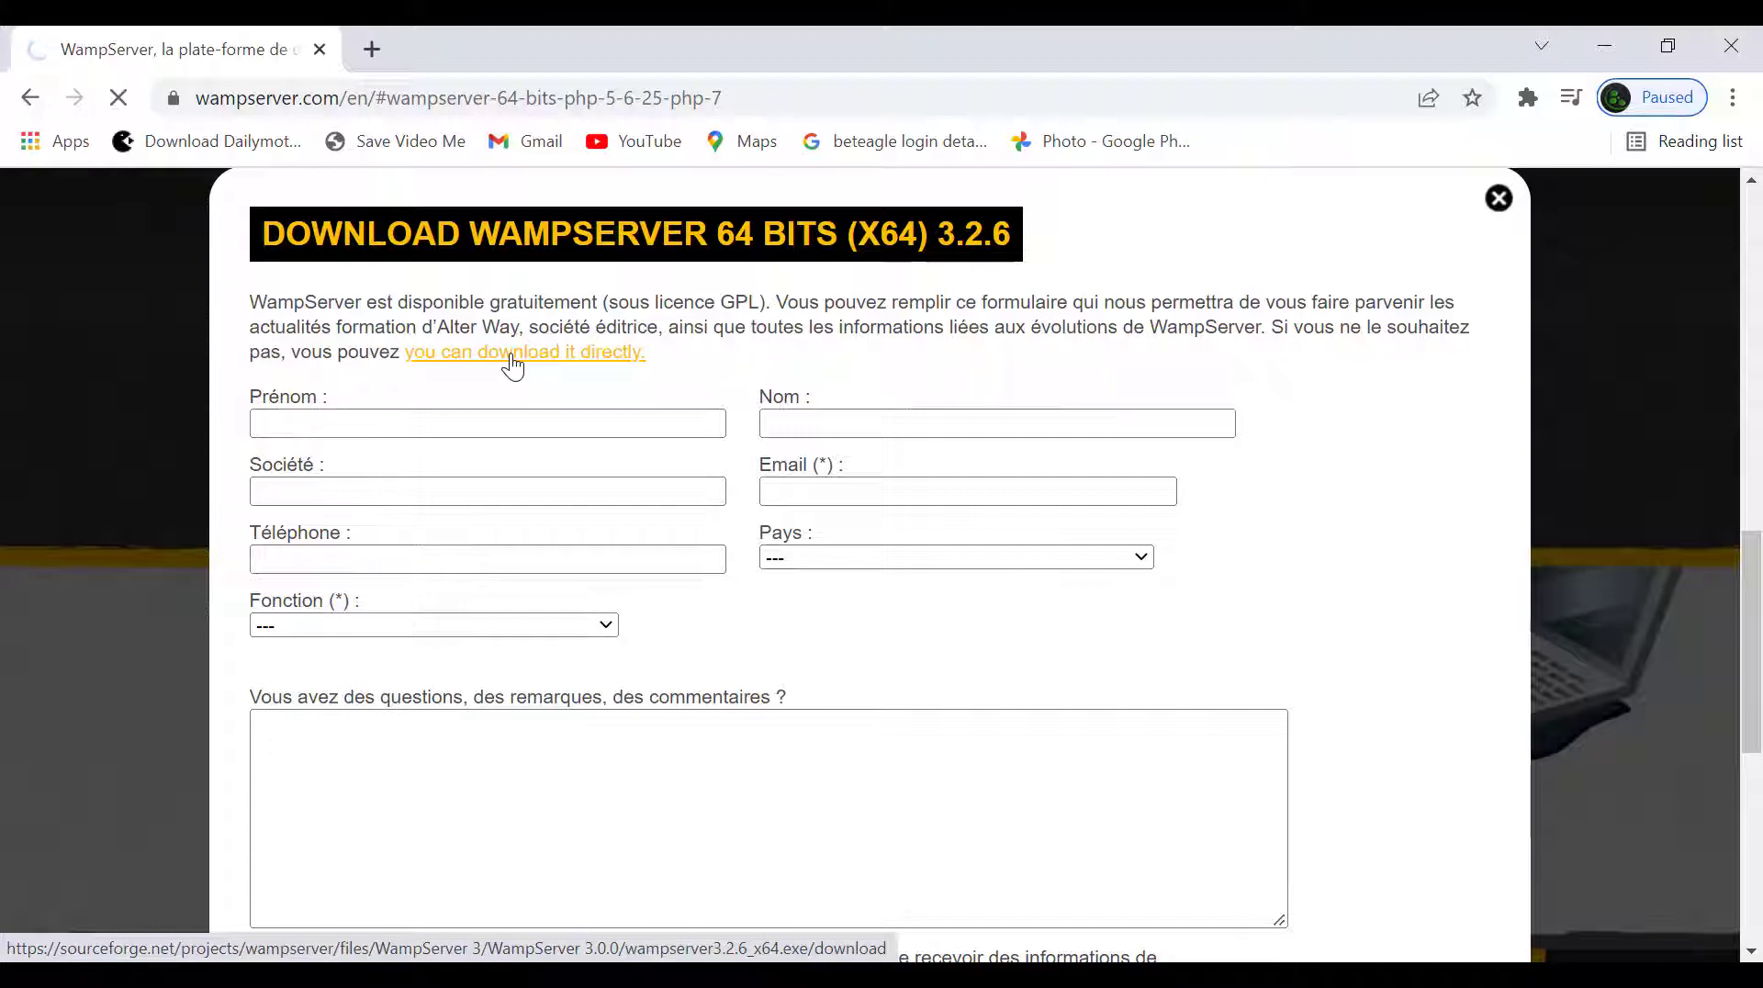
left_click(511, 360)
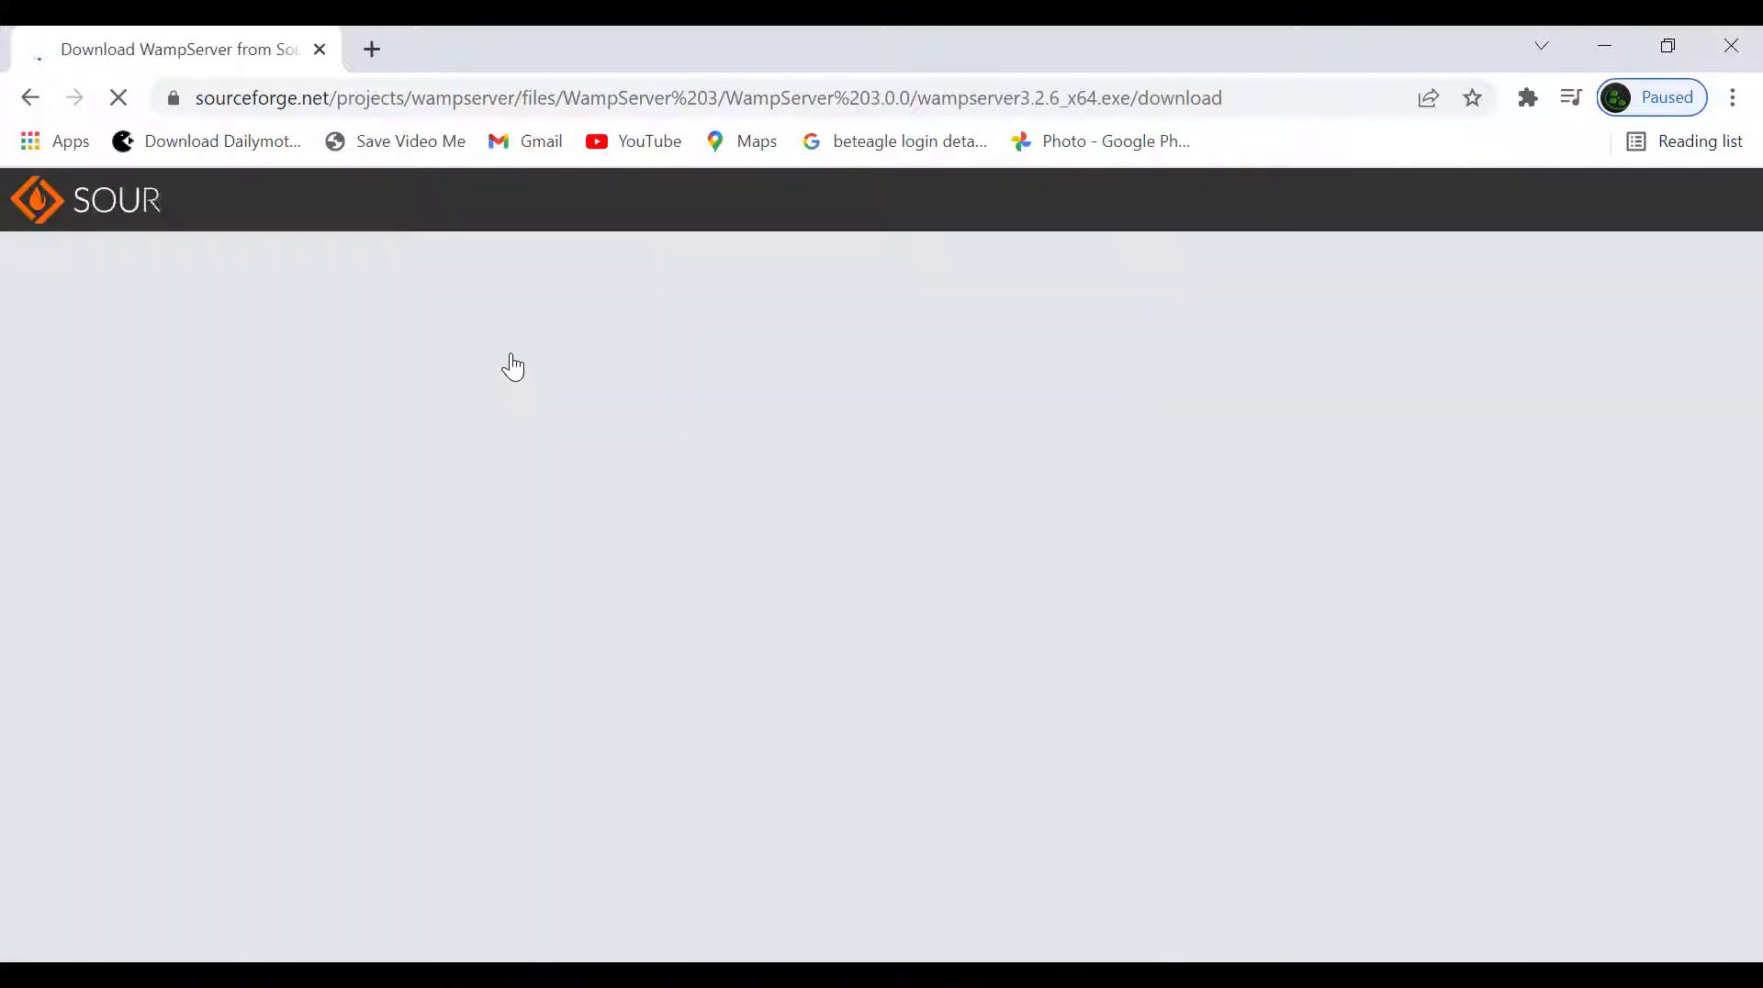
scroll(495, 551, "down", 1)
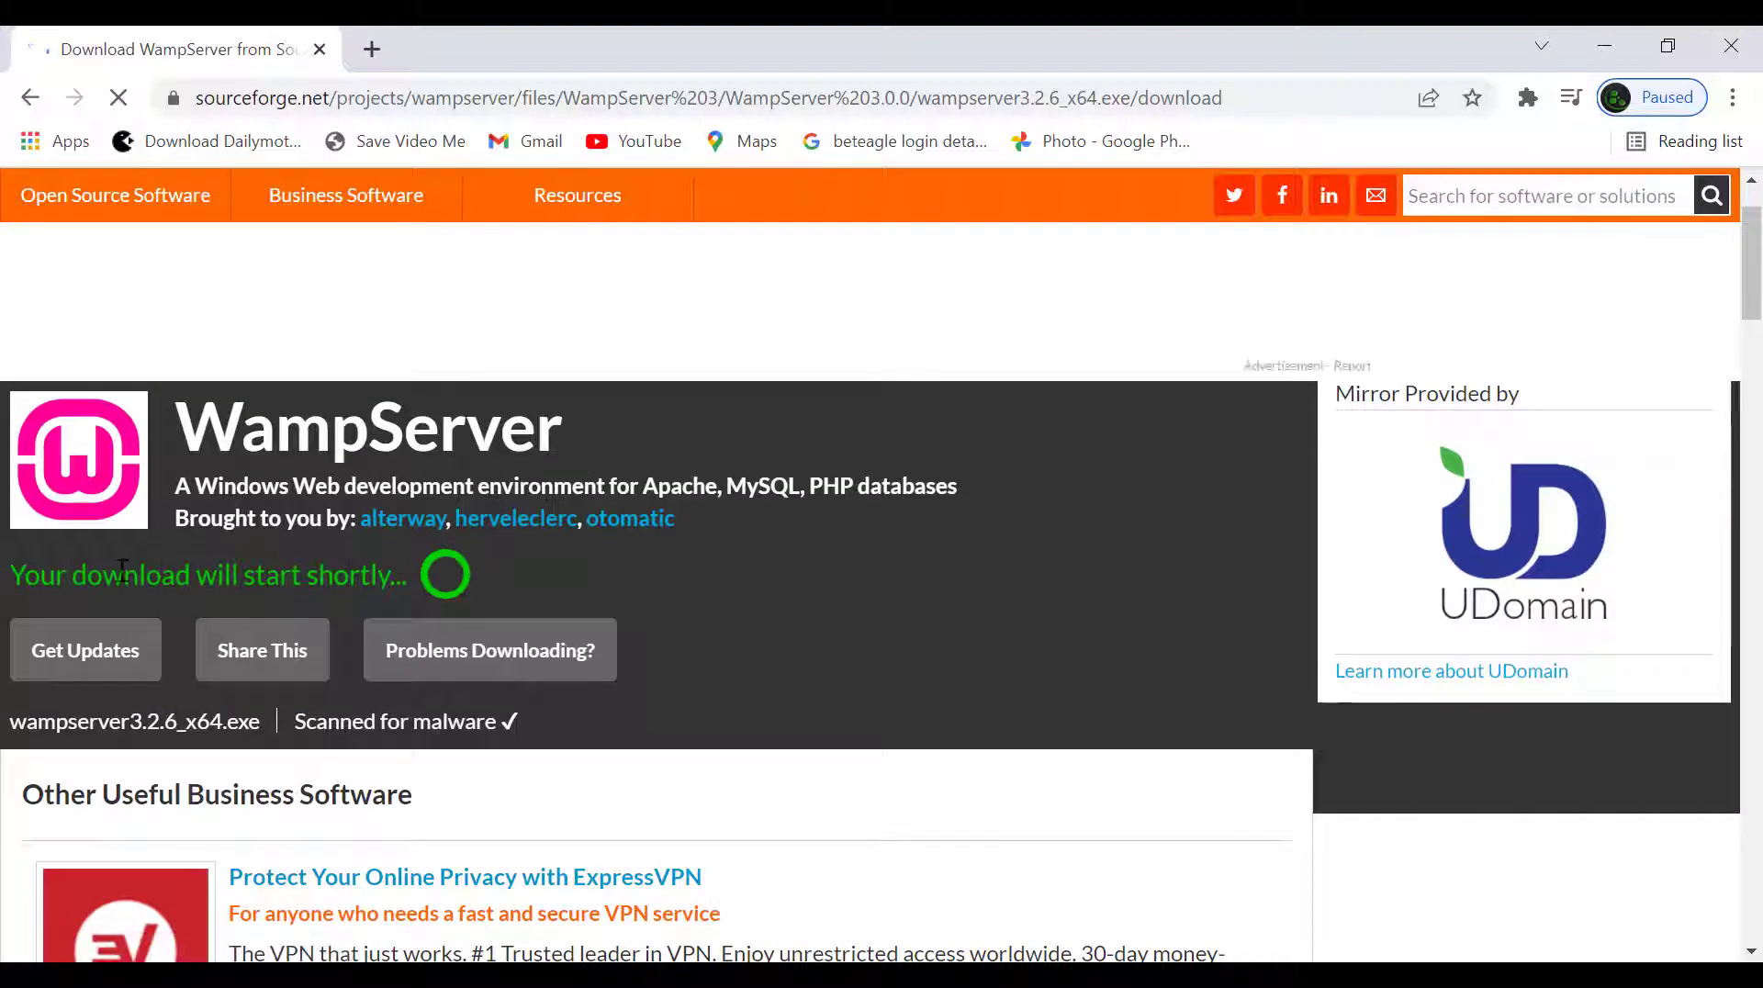
left_click_drag(14, 576, 444, 567)
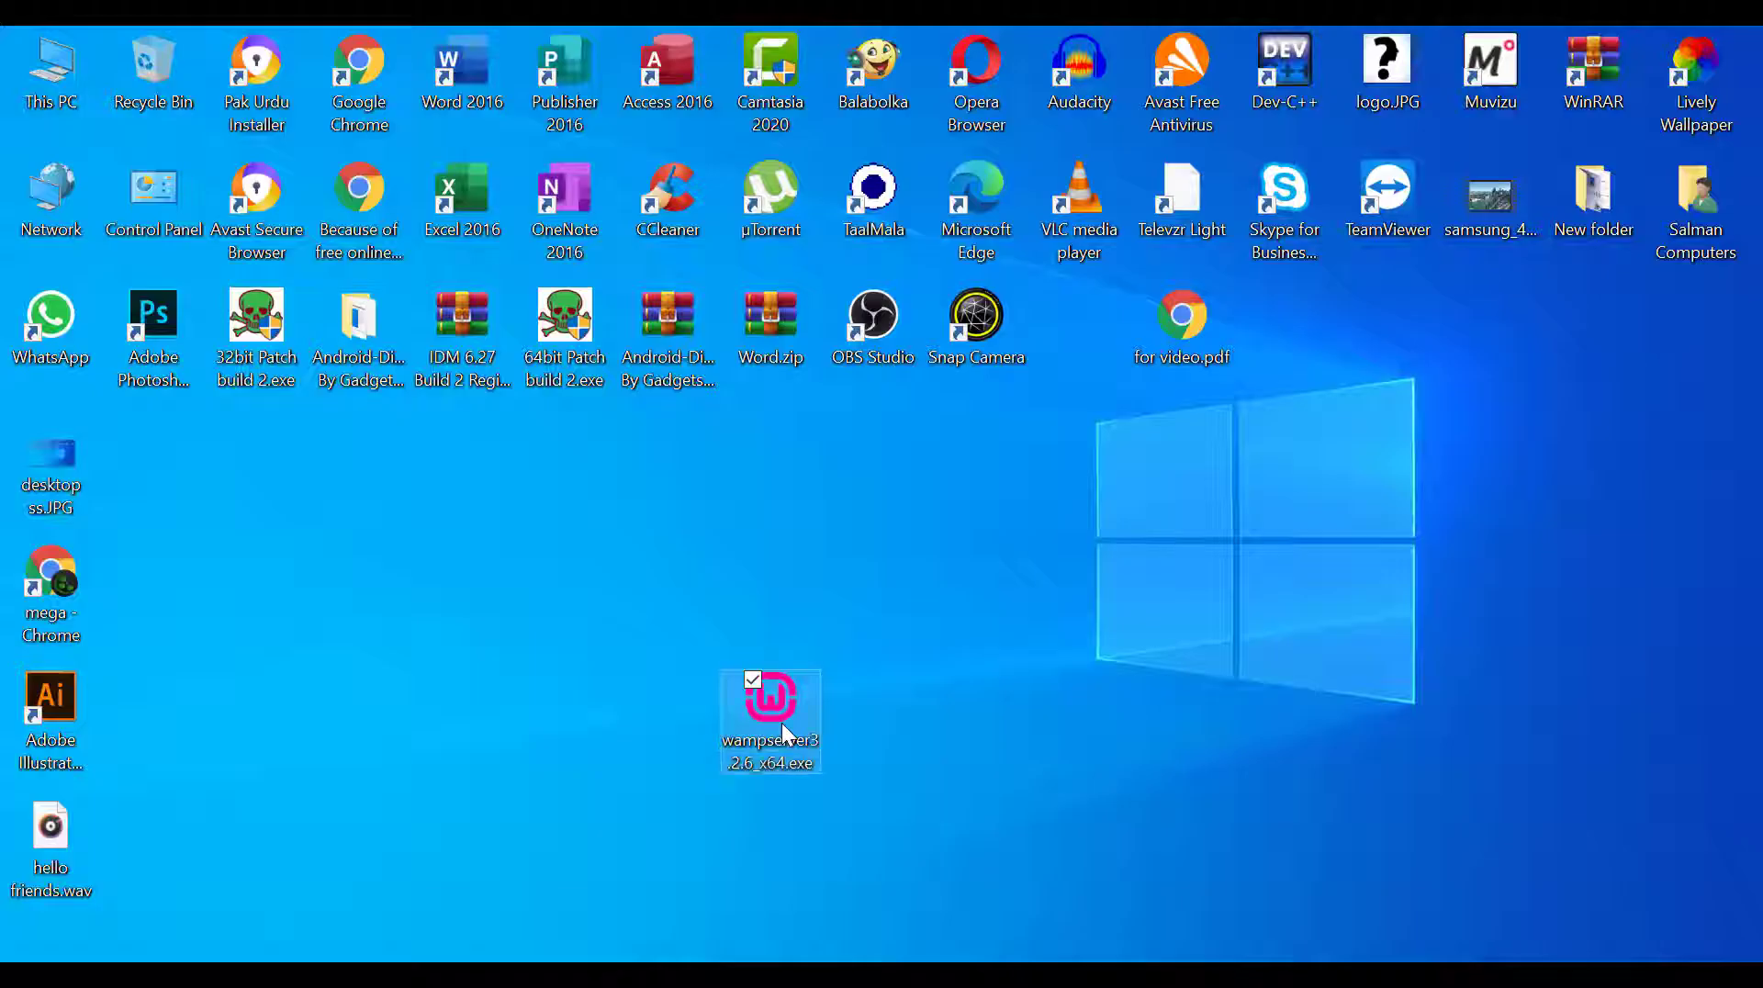
Run the wampserver3.2.6_x64.exe installer from the desktop as administrator, allow it past SmartScreen, and use English as the setup language
right_click(781, 724)
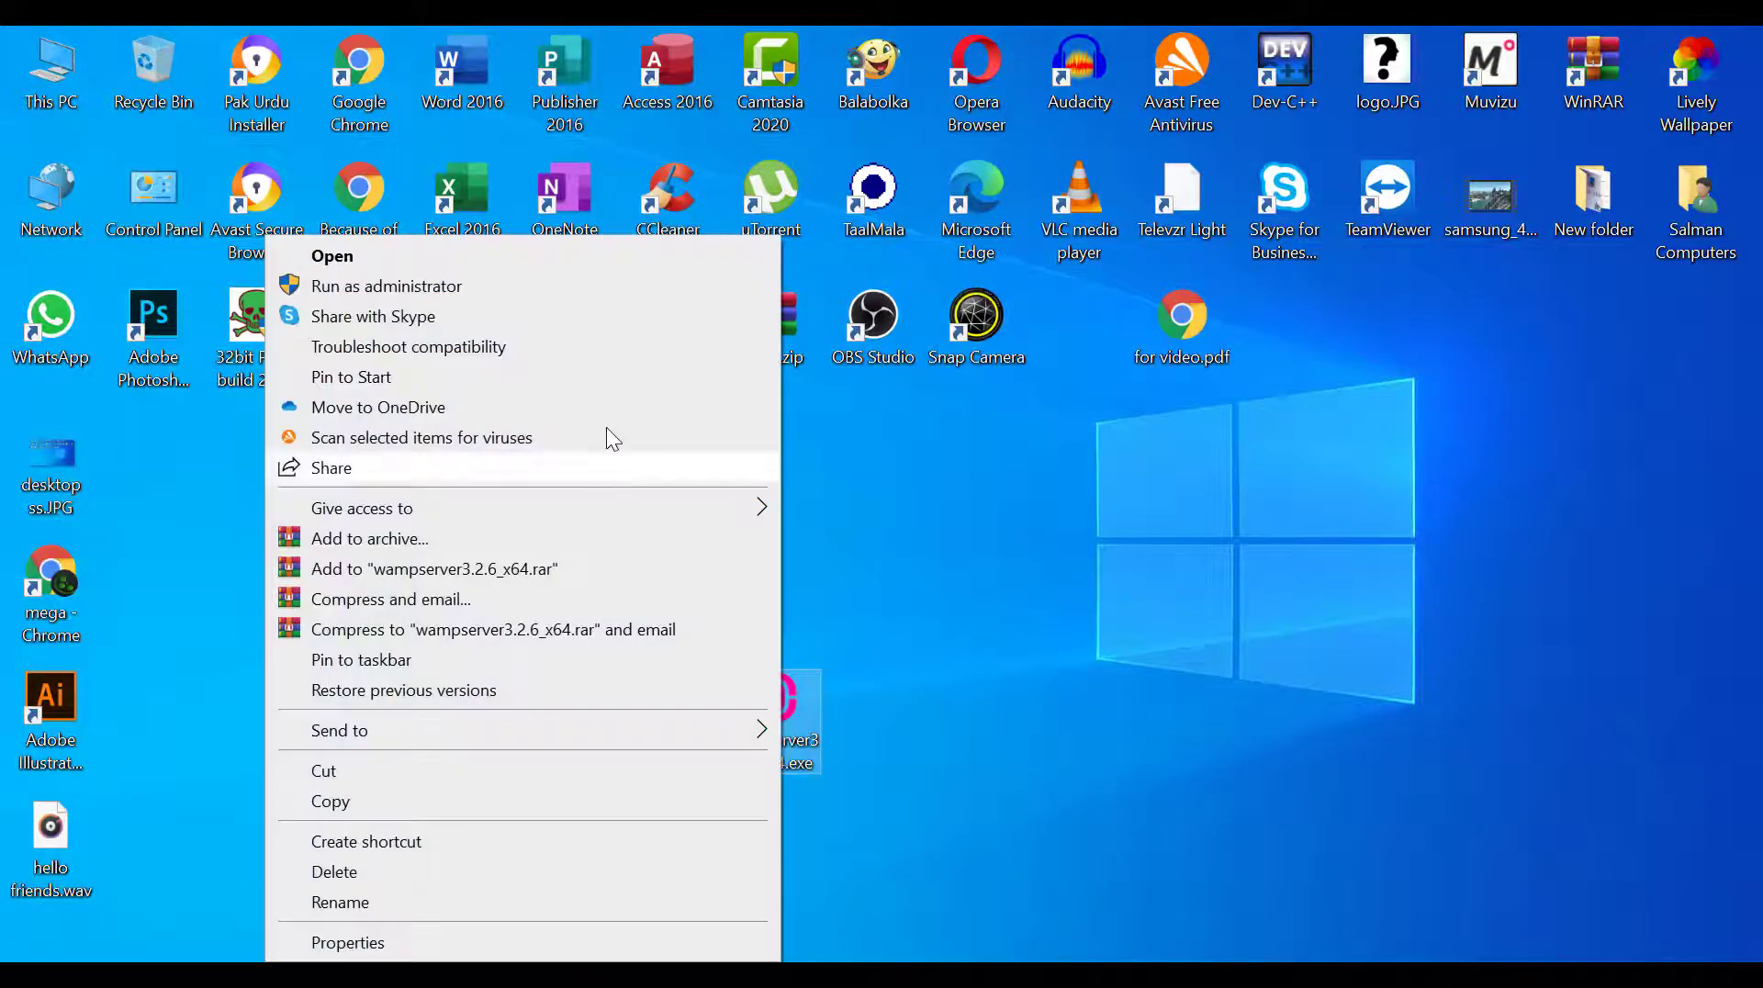
left_click(593, 288)
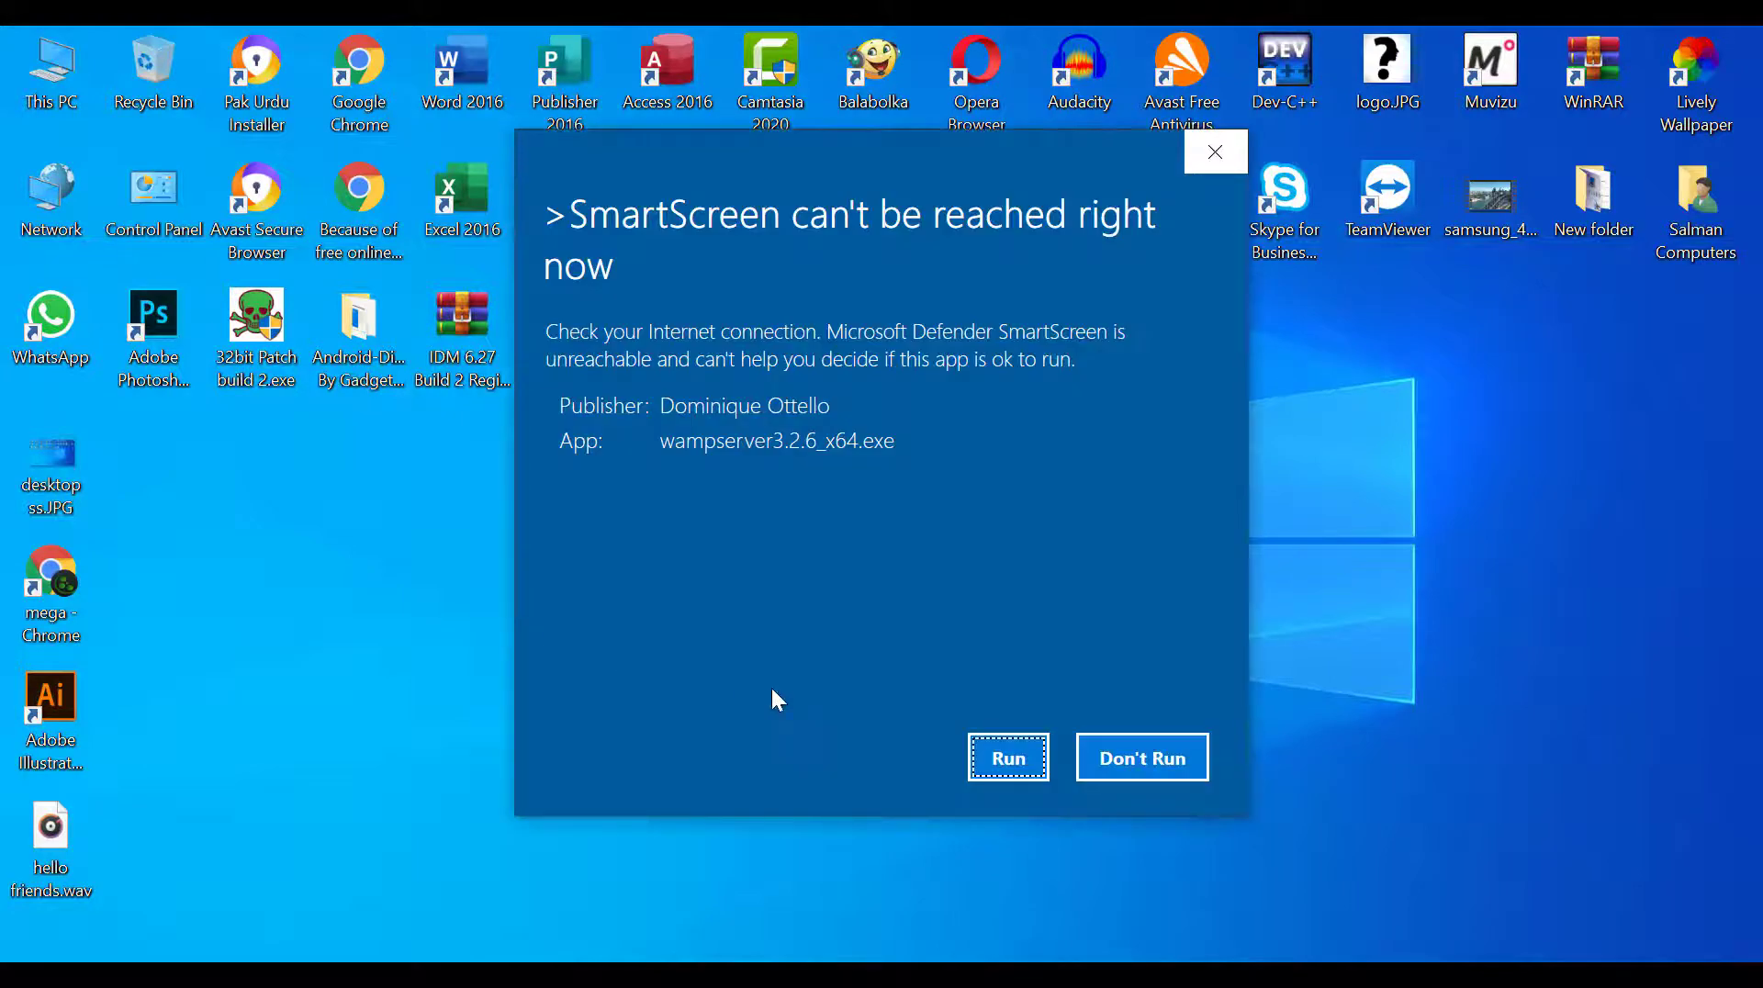
left_click(975, 758)
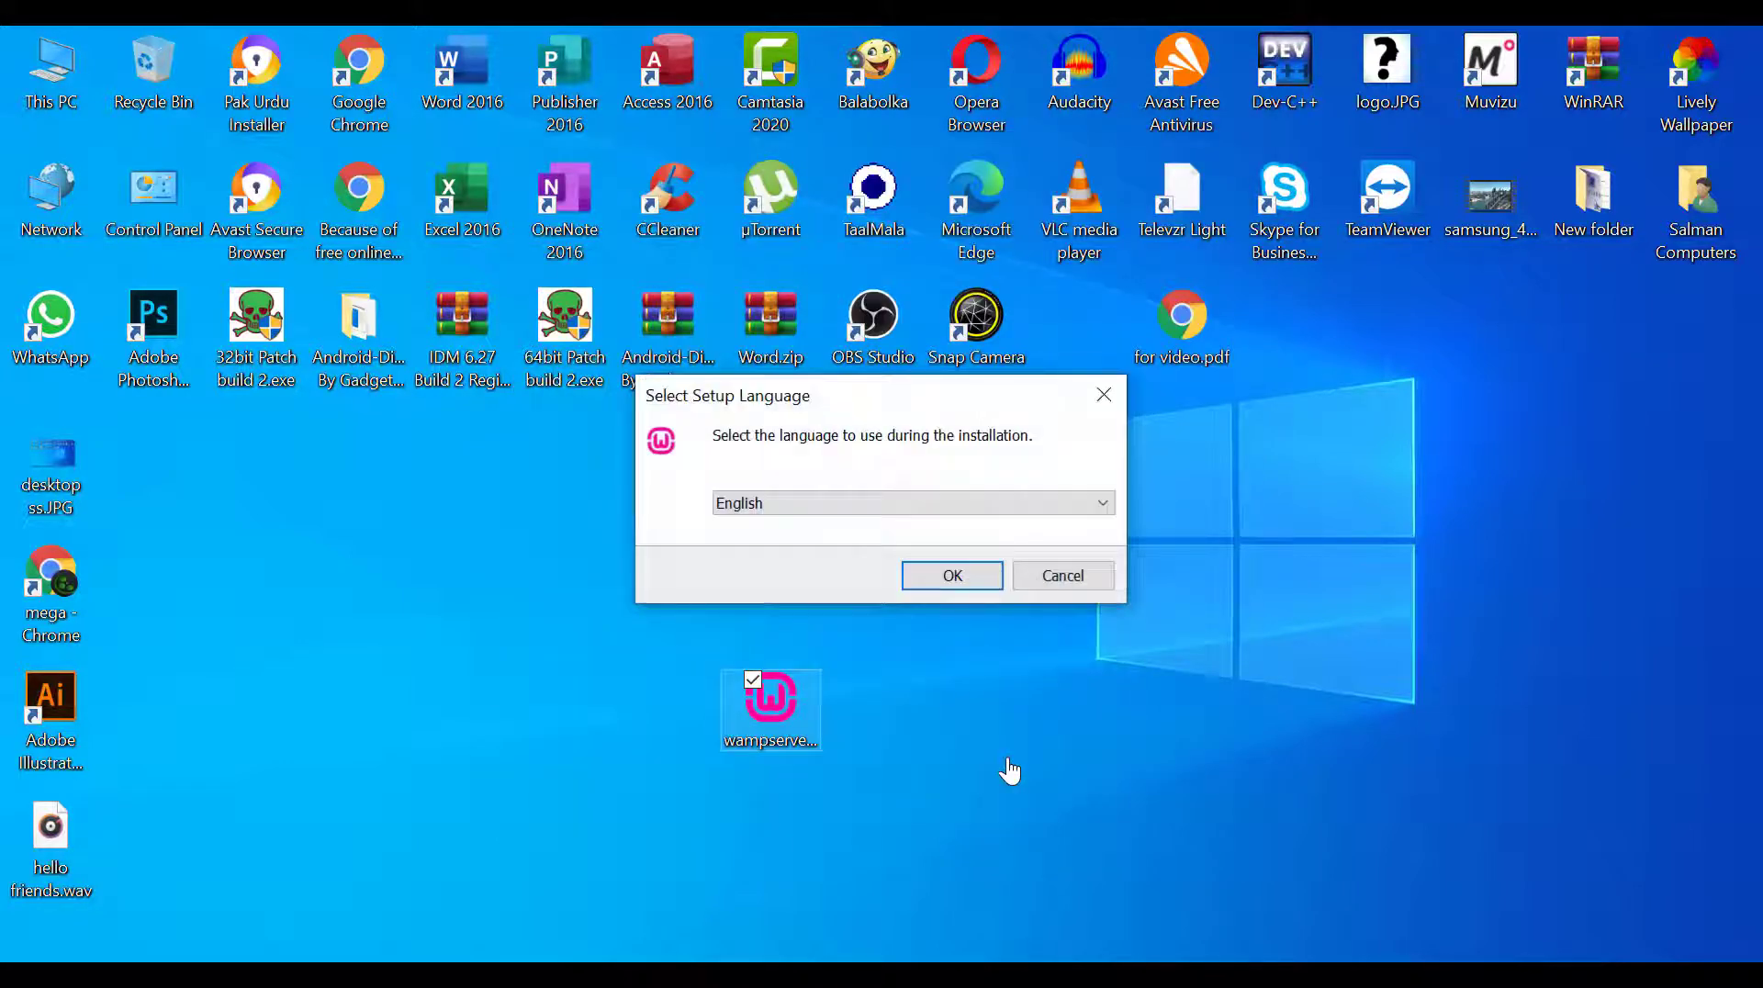
left_click(934, 576)
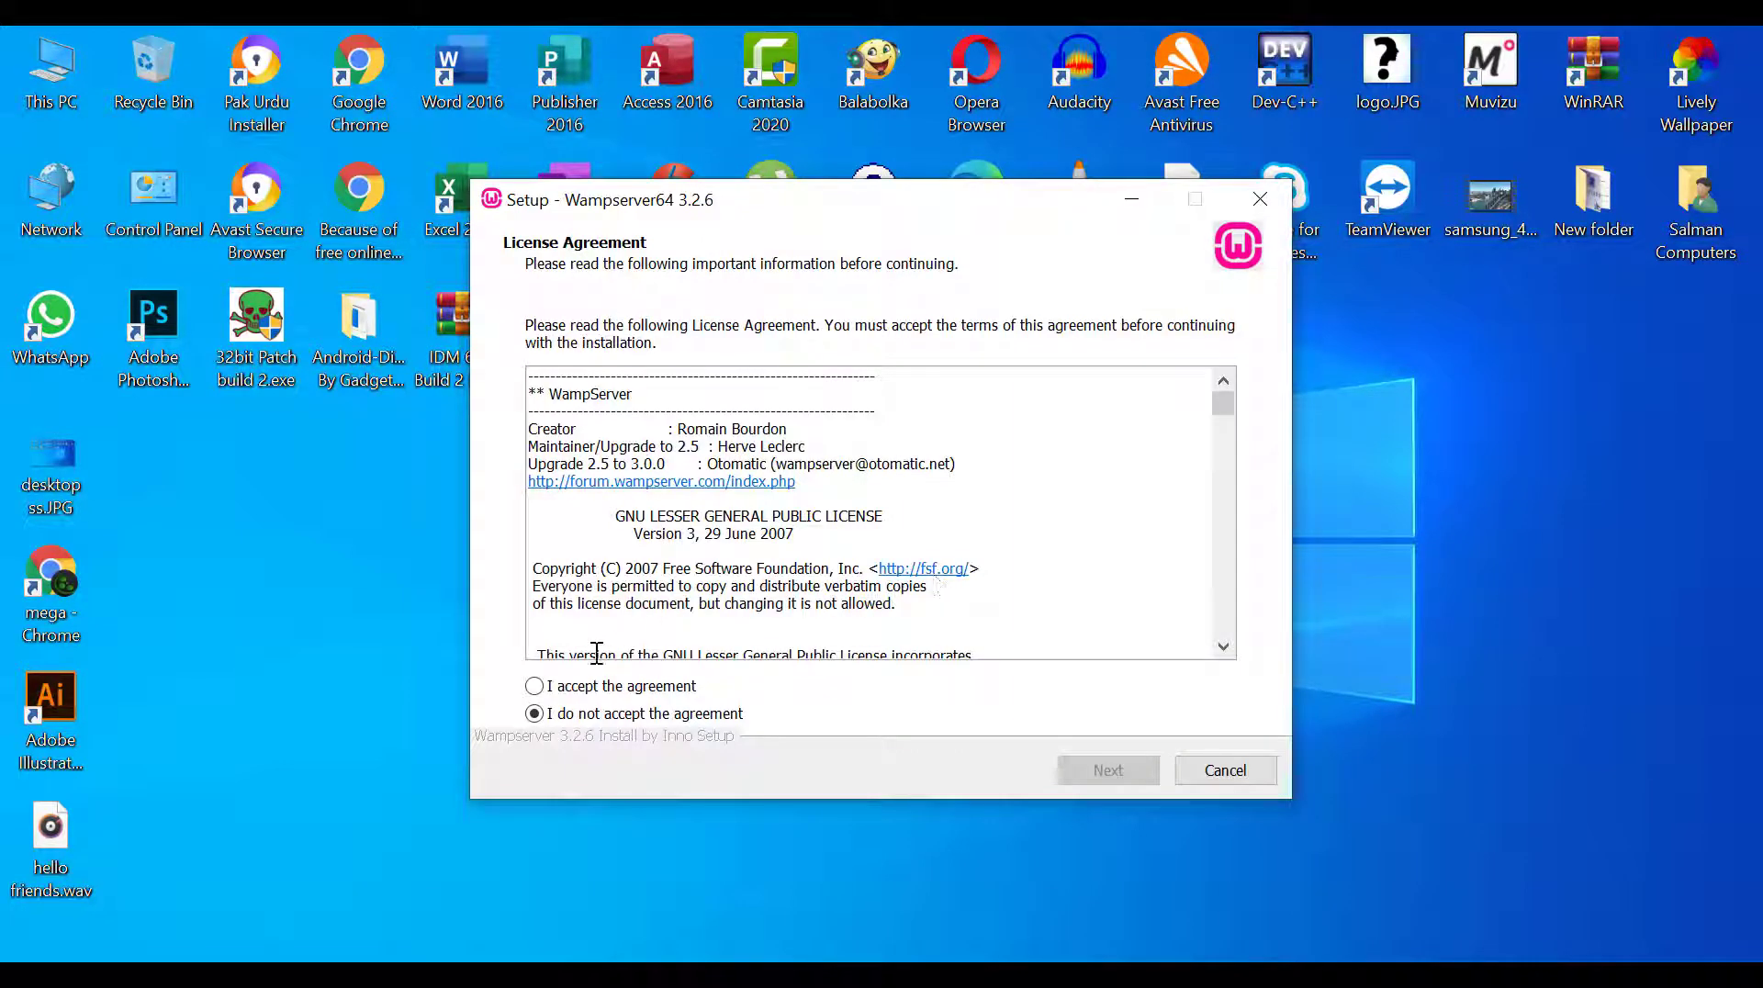
Read through and accept the Wampserver64 license agreement, and continue the setup
left_click(535, 687)
scroll(741, 528, "down", 8)
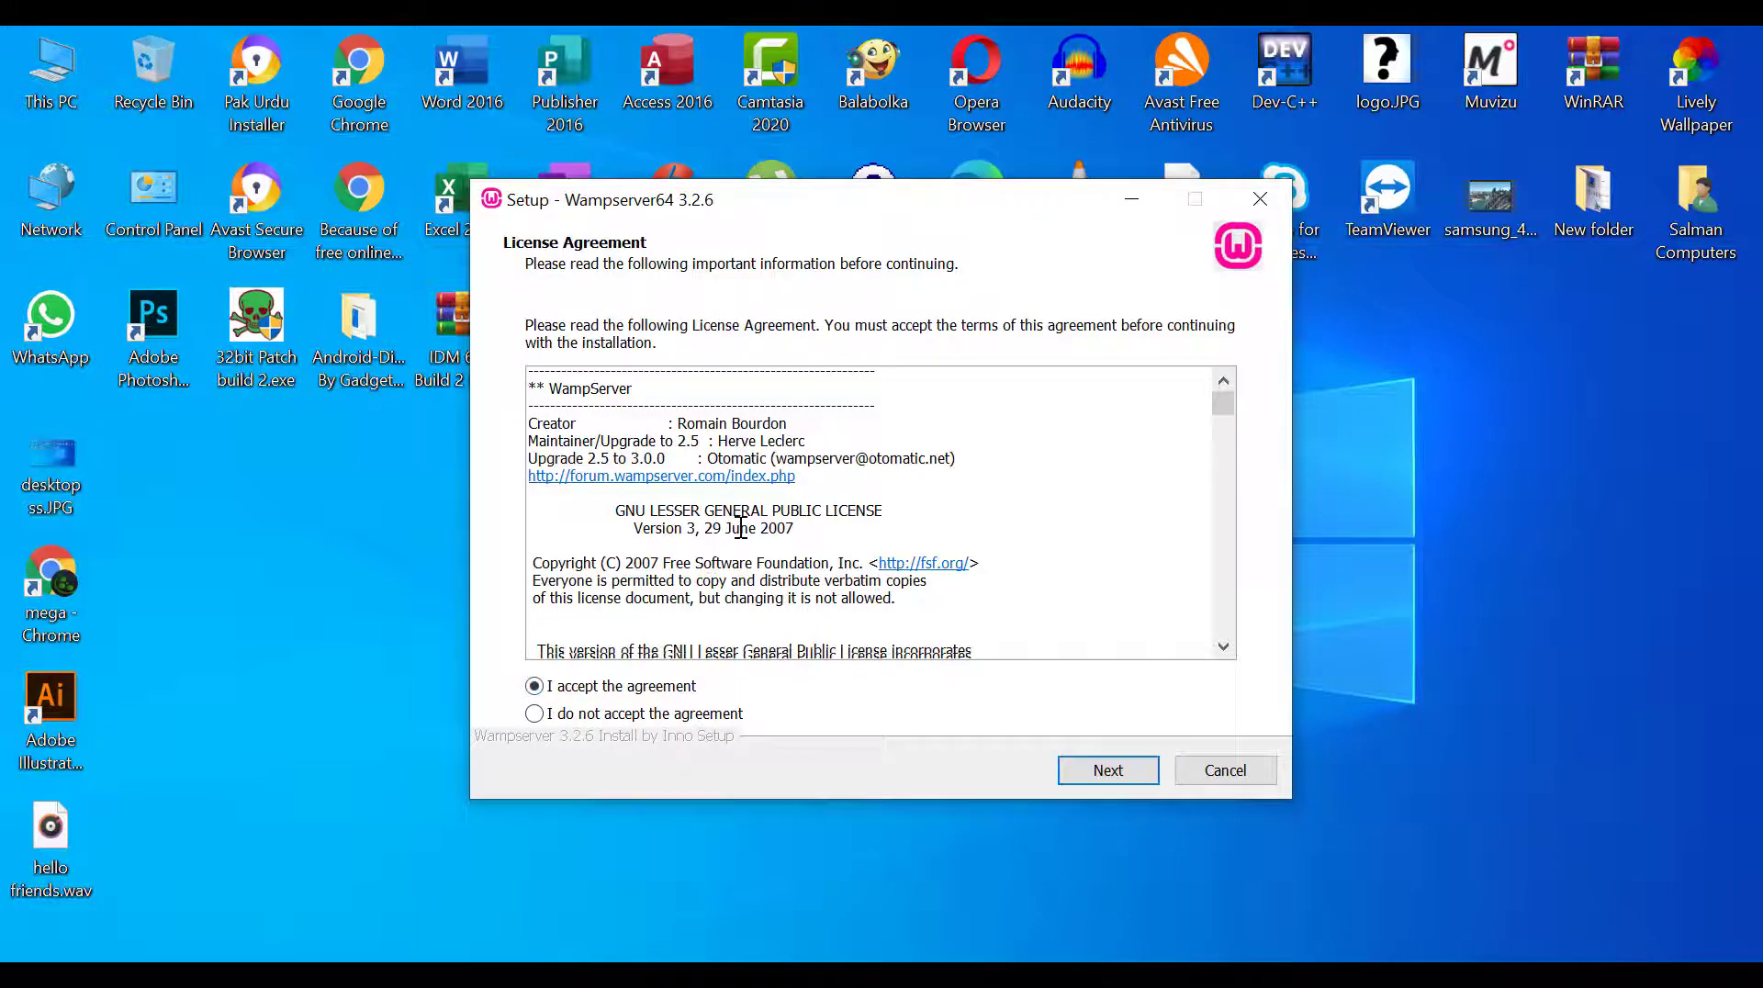
scroll(741, 528, "down", 10)
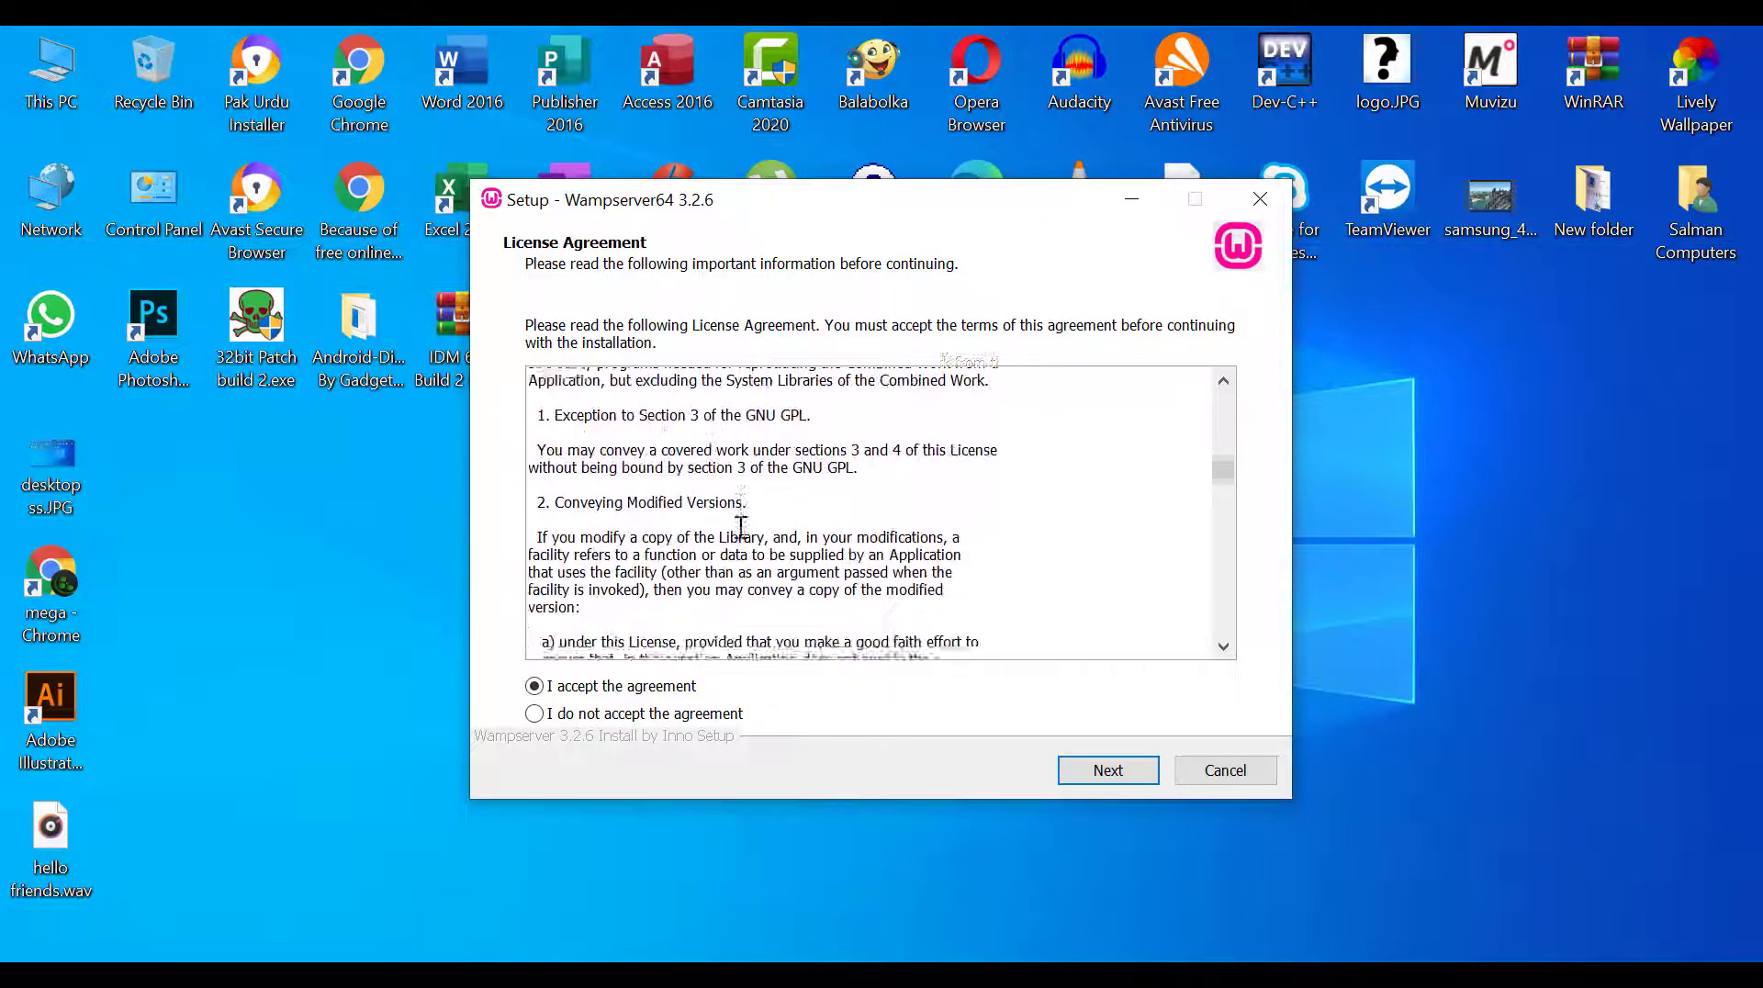
scroll(741, 528, "down", 10)
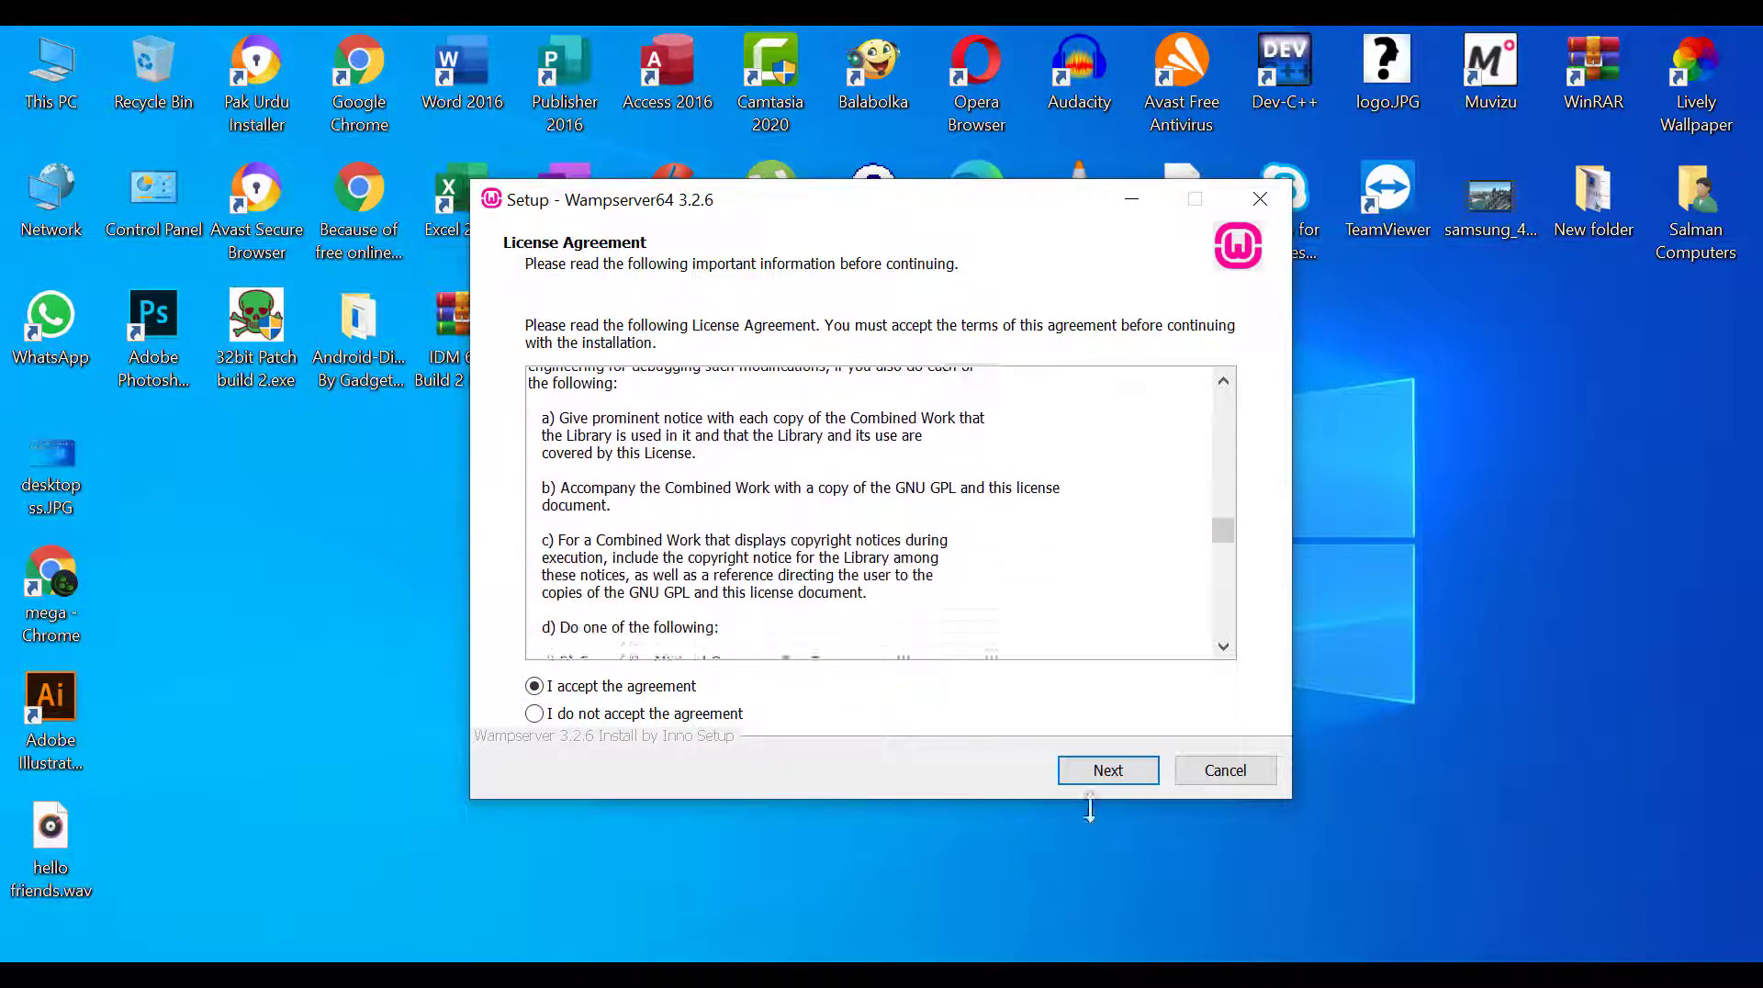
scroll(1088, 769, "down", 8)
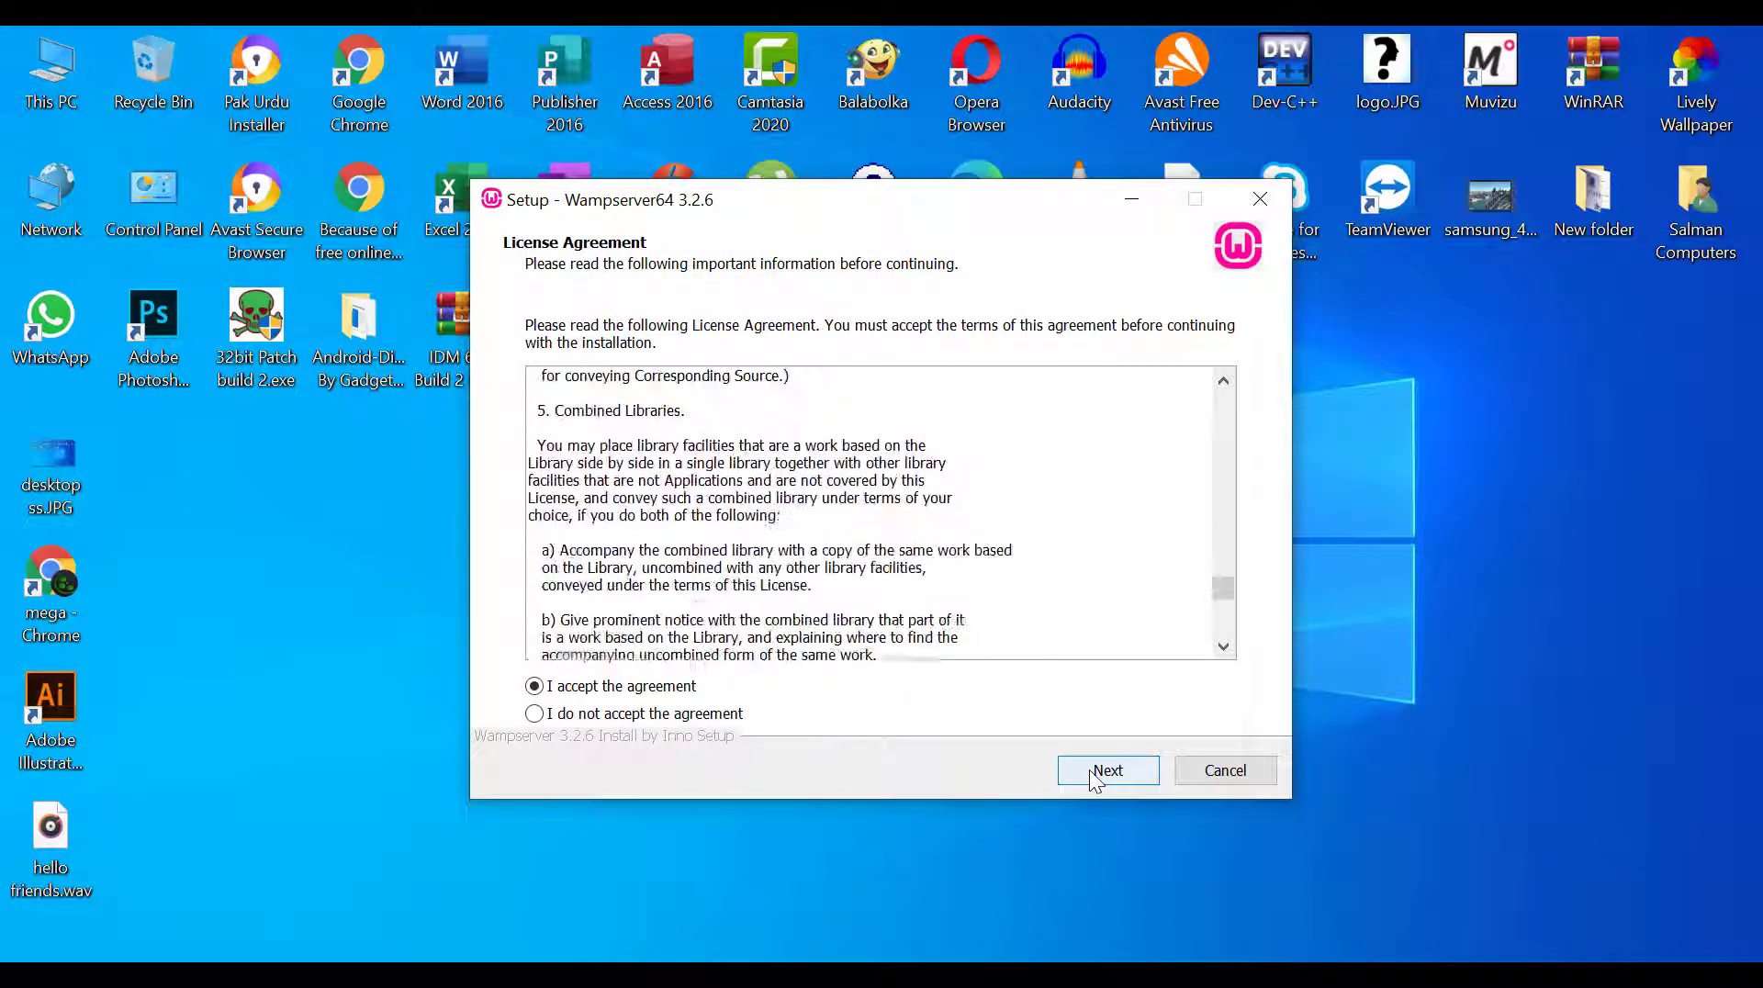
left_click(1089, 769)
Review the pre-installation information and keep c:\wamp64 as the destination folder
scroll(806, 557, "down", 8)
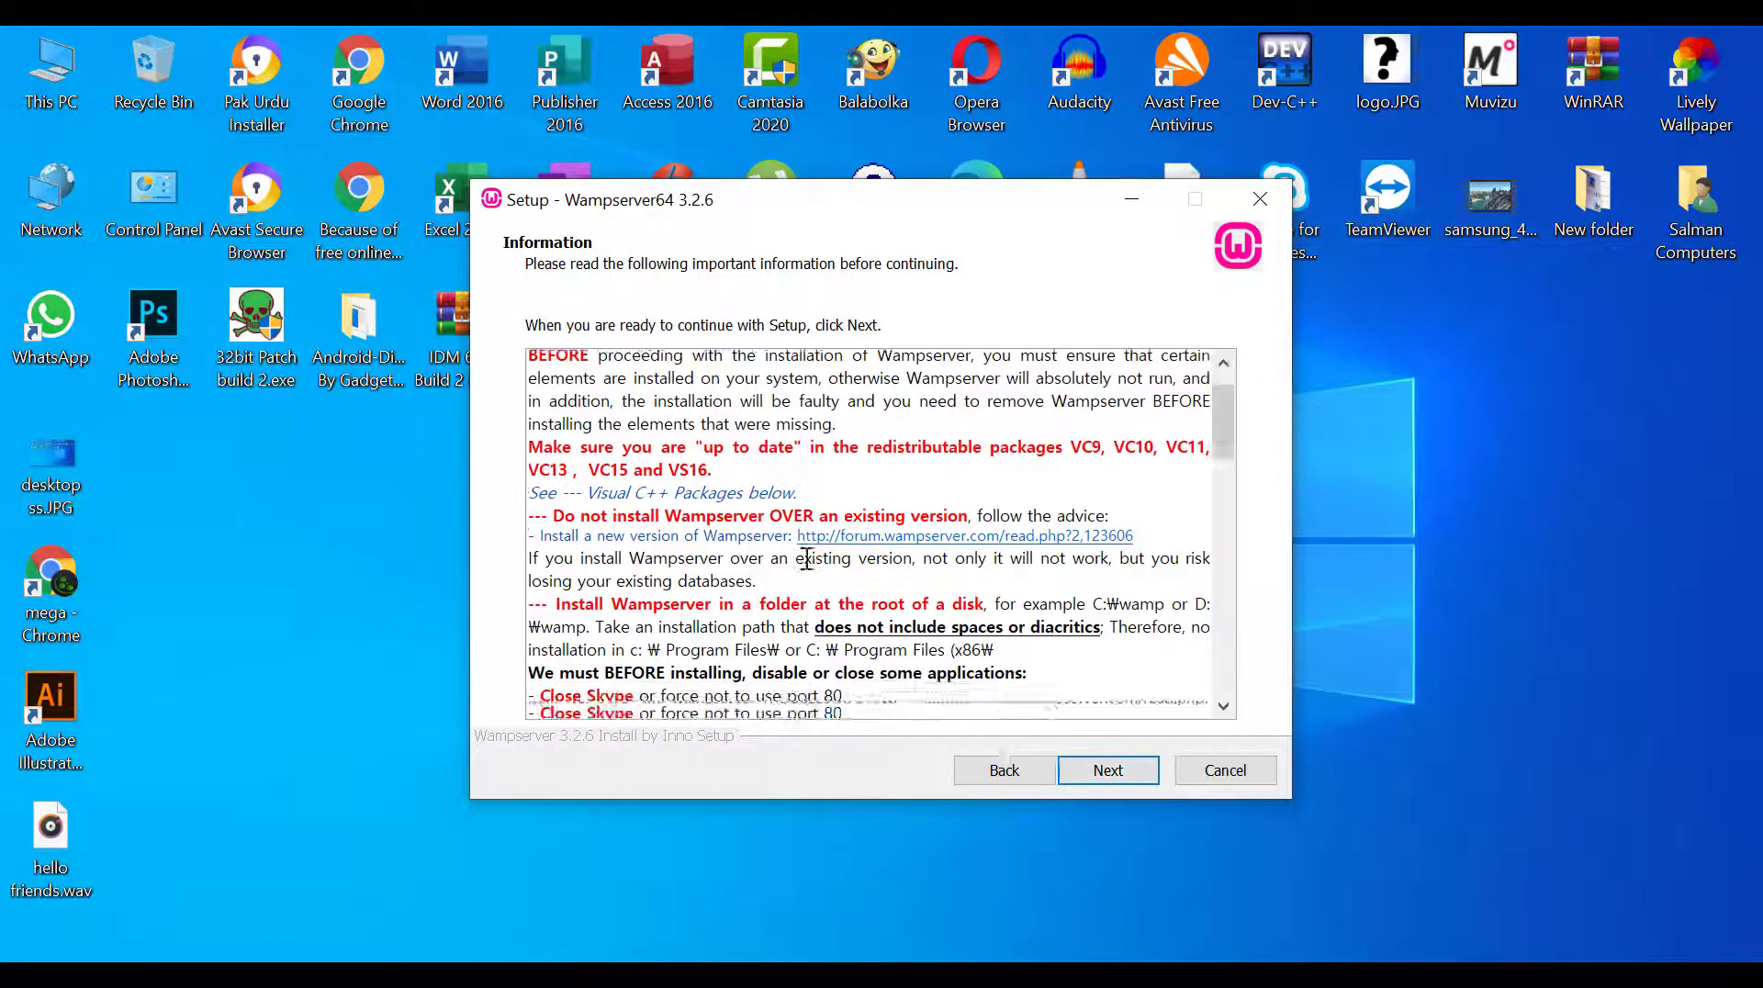
scroll(806, 558, "down", 12)
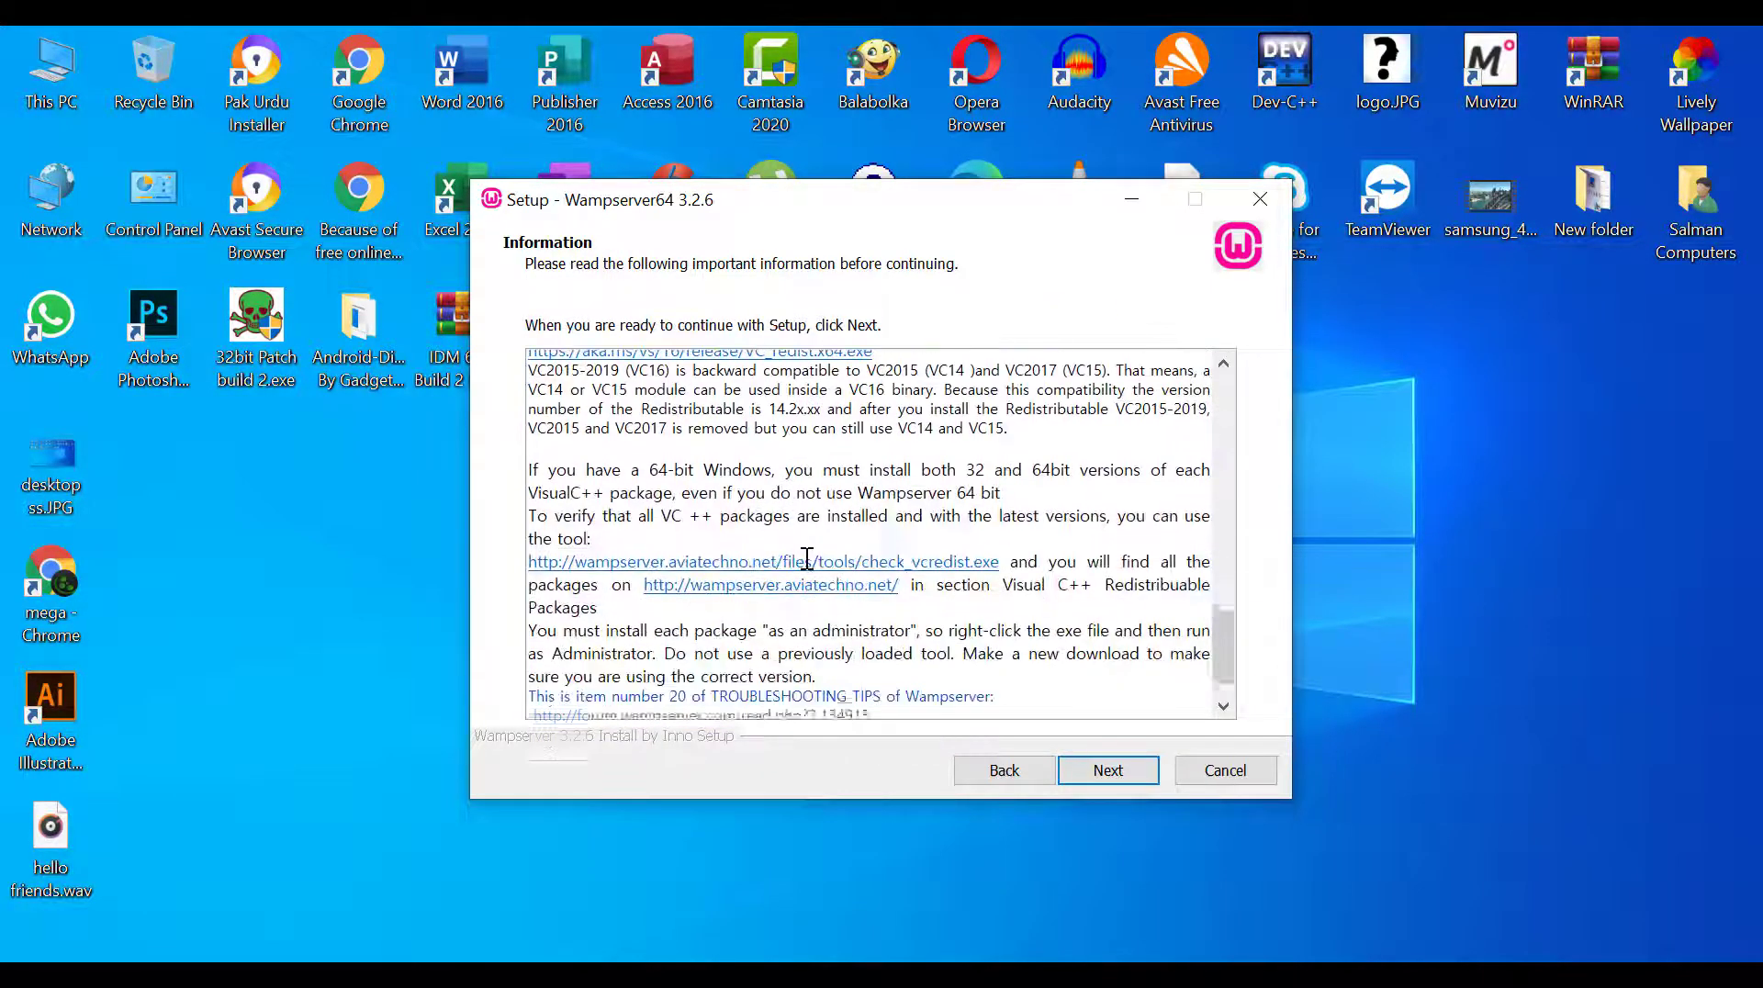
left_click(1106, 775)
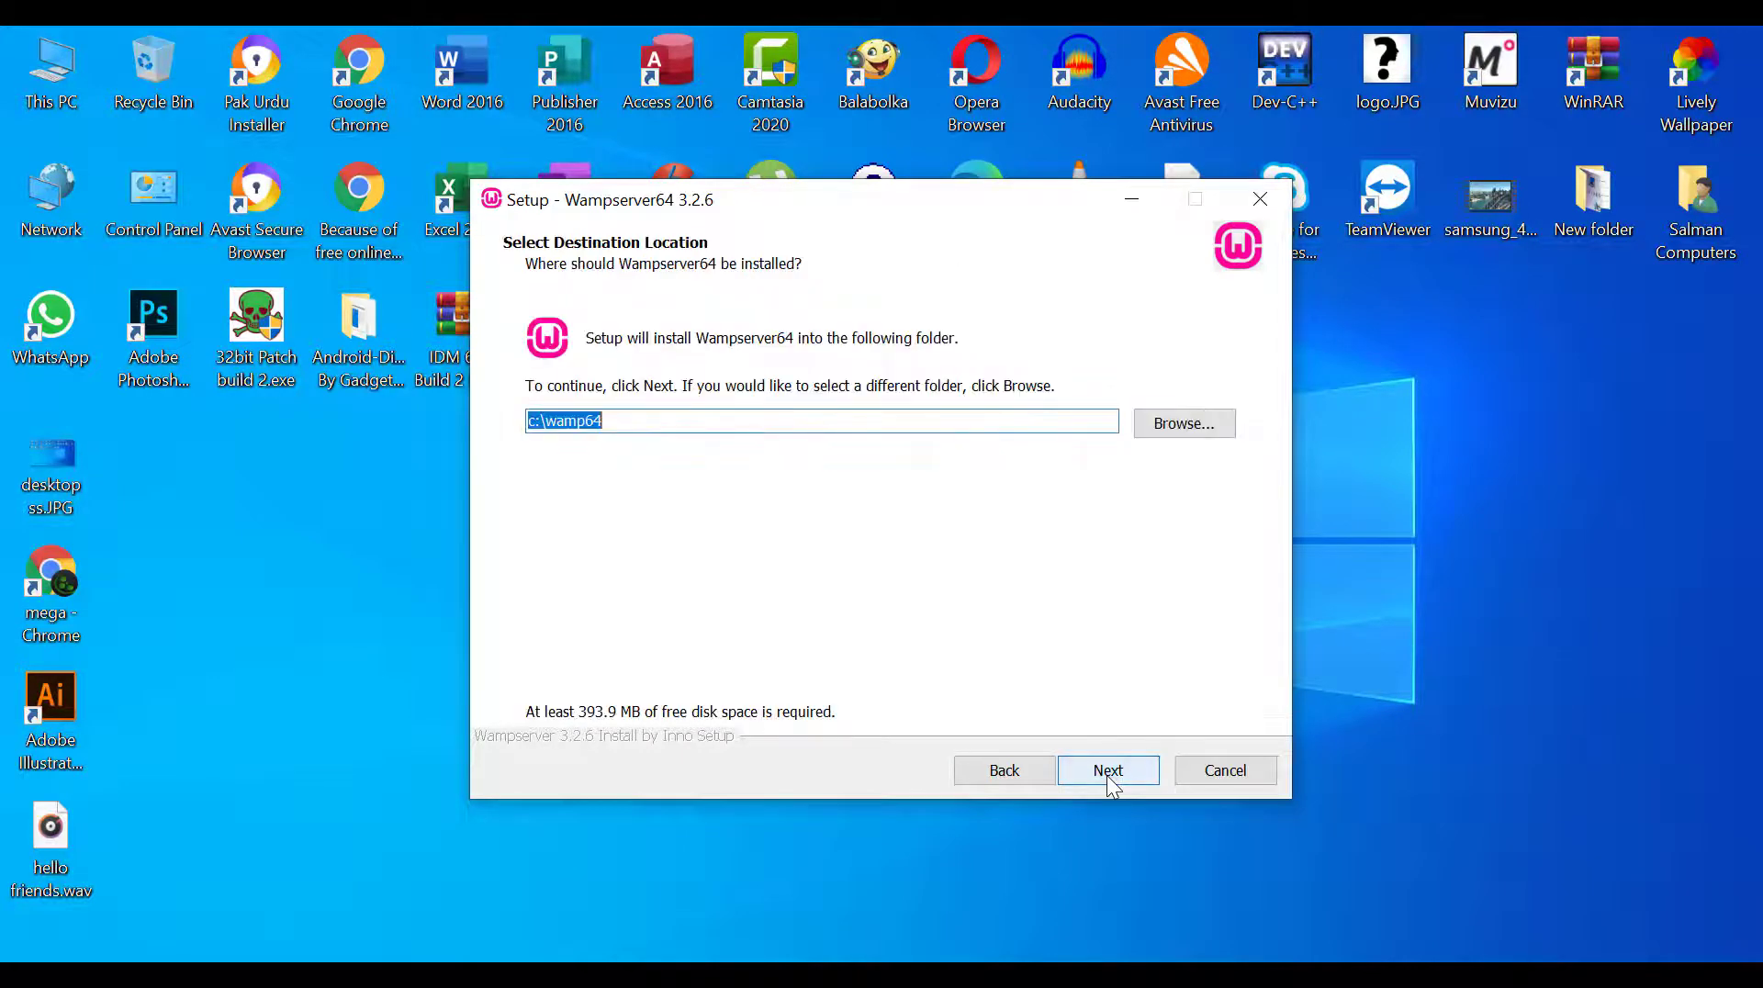
left_click(1109, 771)
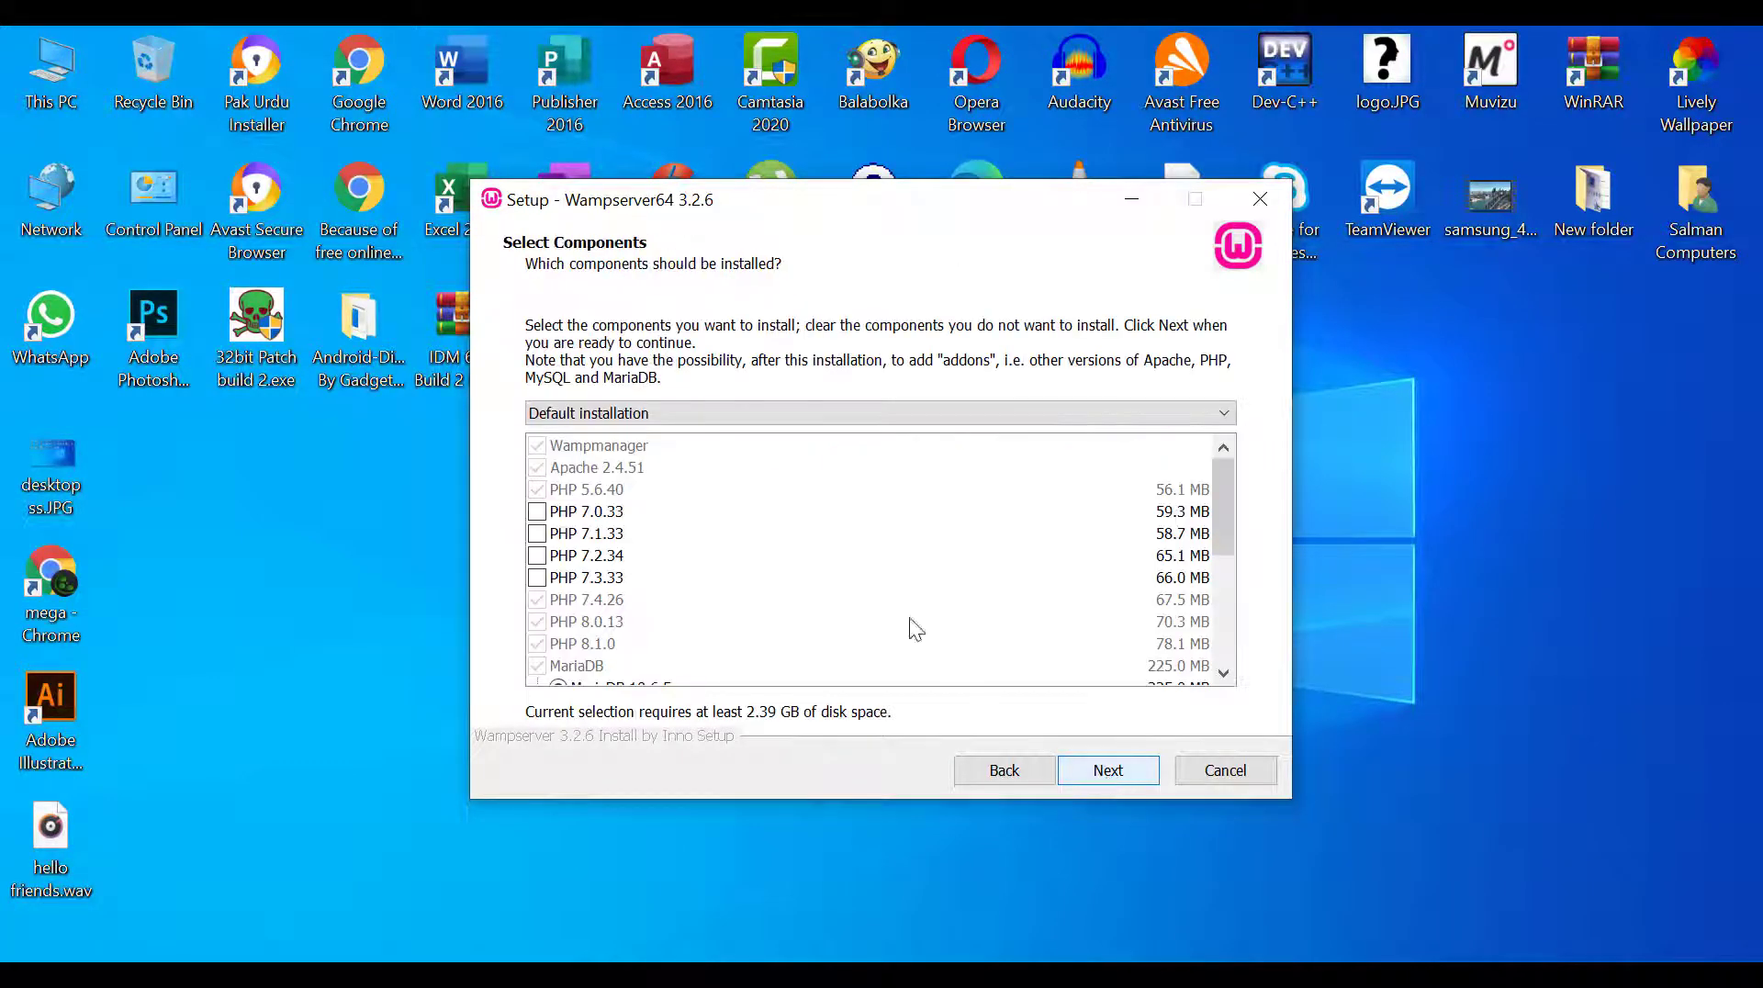
Keep the default installation components and the Wampserver64 Start Menu folder, and start the installation
scroll(937, 603, "down", 5)
left_click(1084, 773)
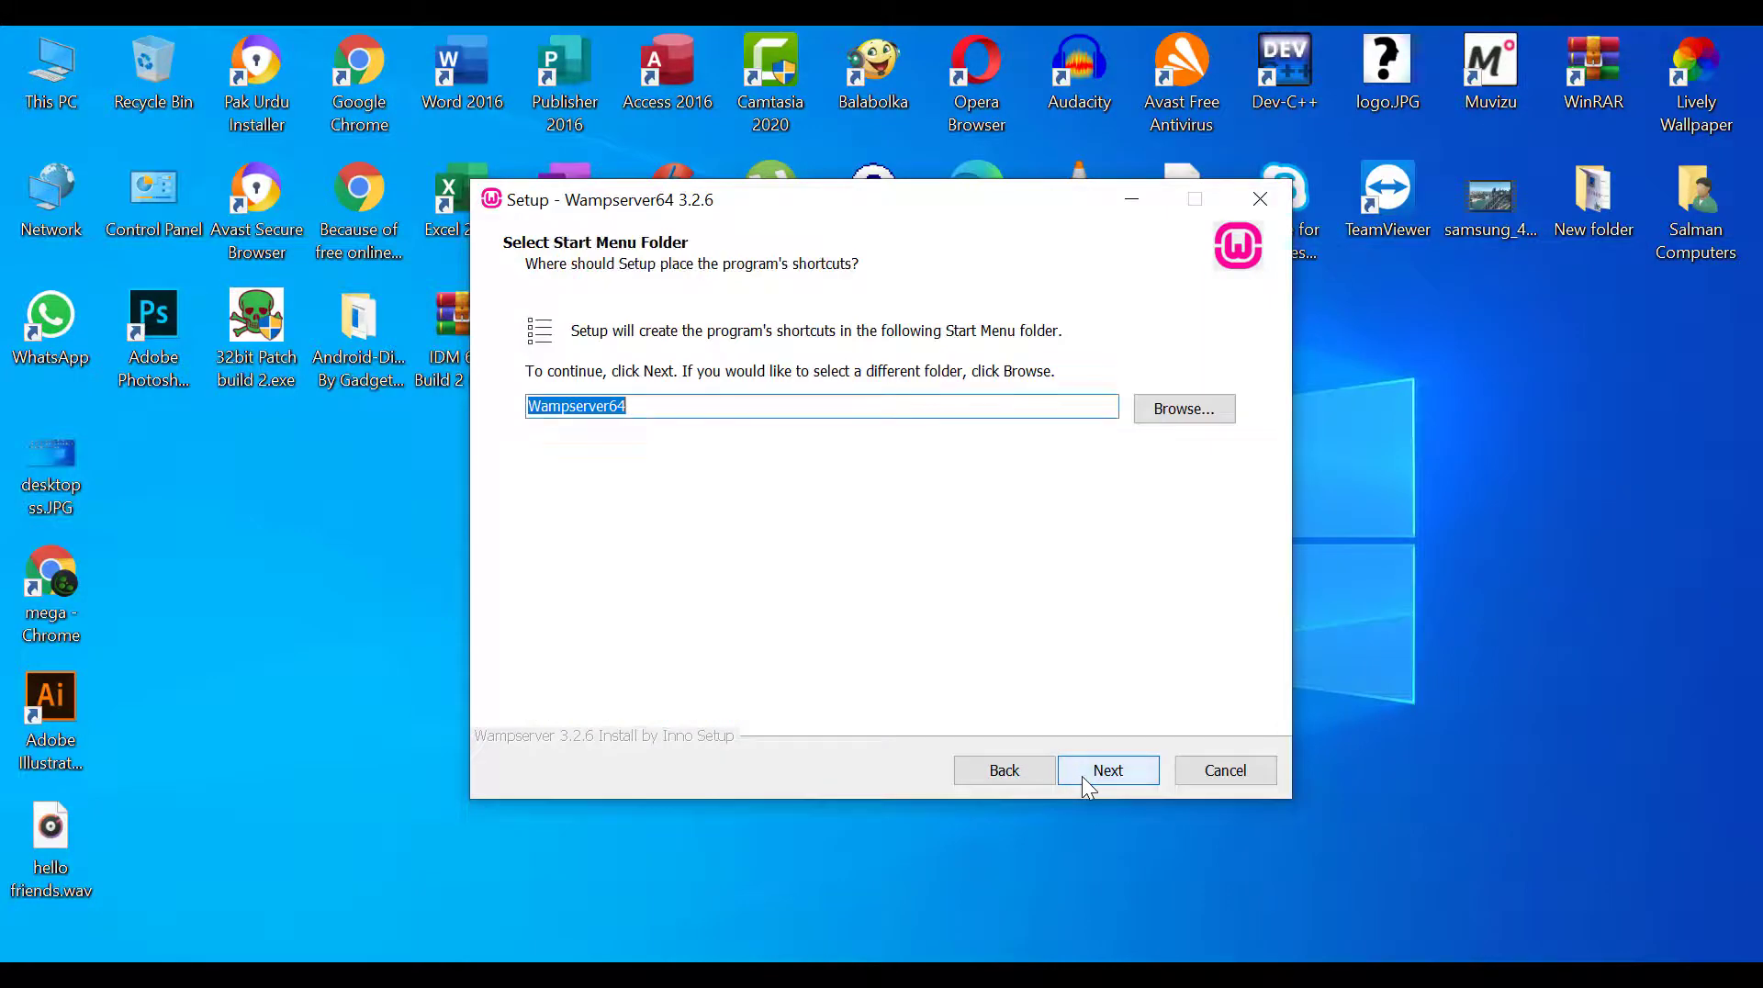
left_click(1084, 773)
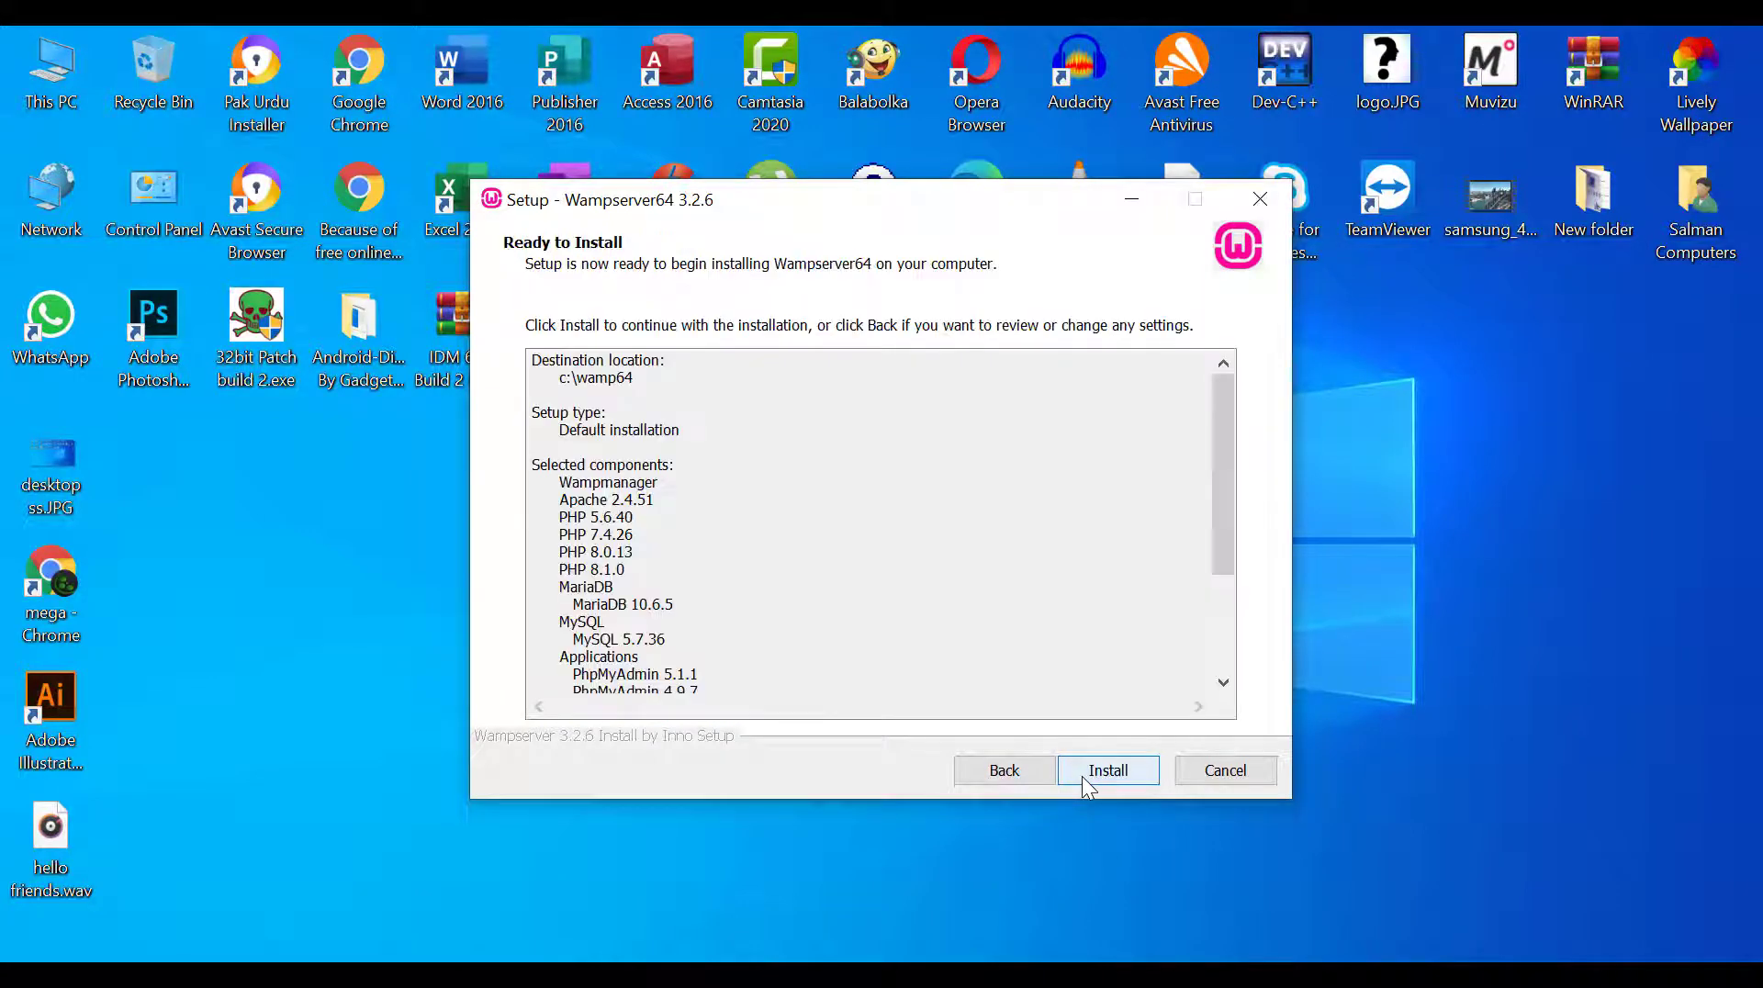
scroll(950, 665, "down", 3)
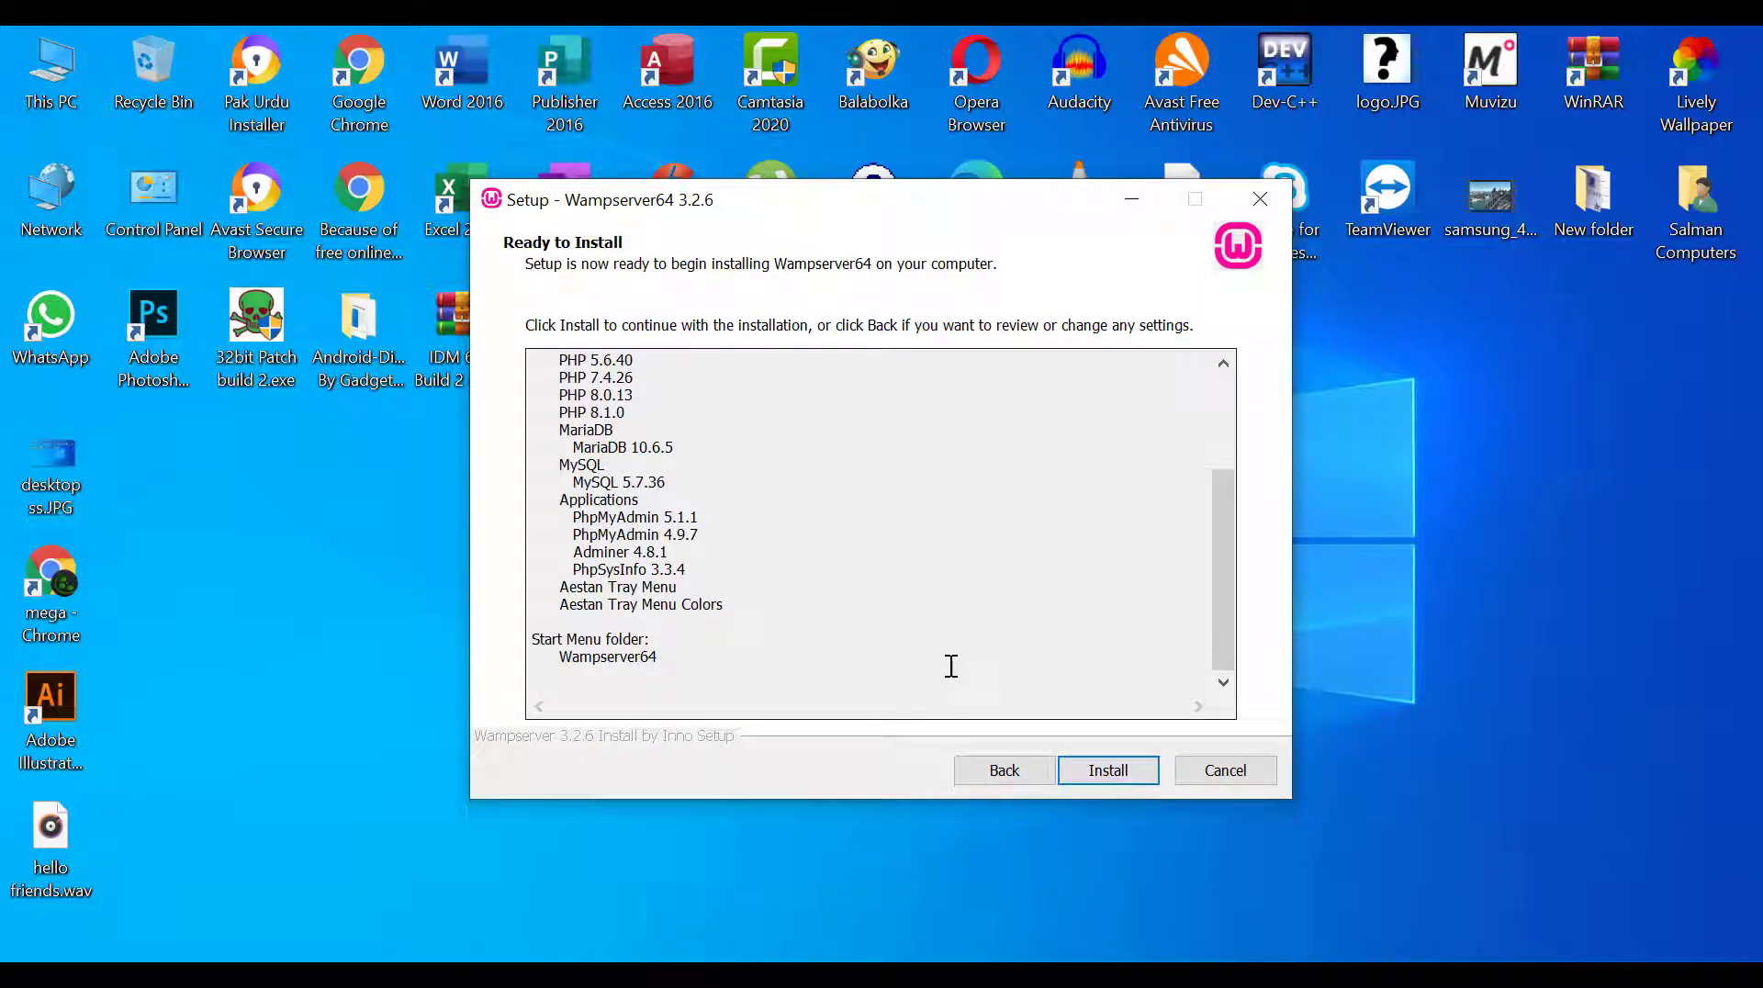
left_click(1092, 767)
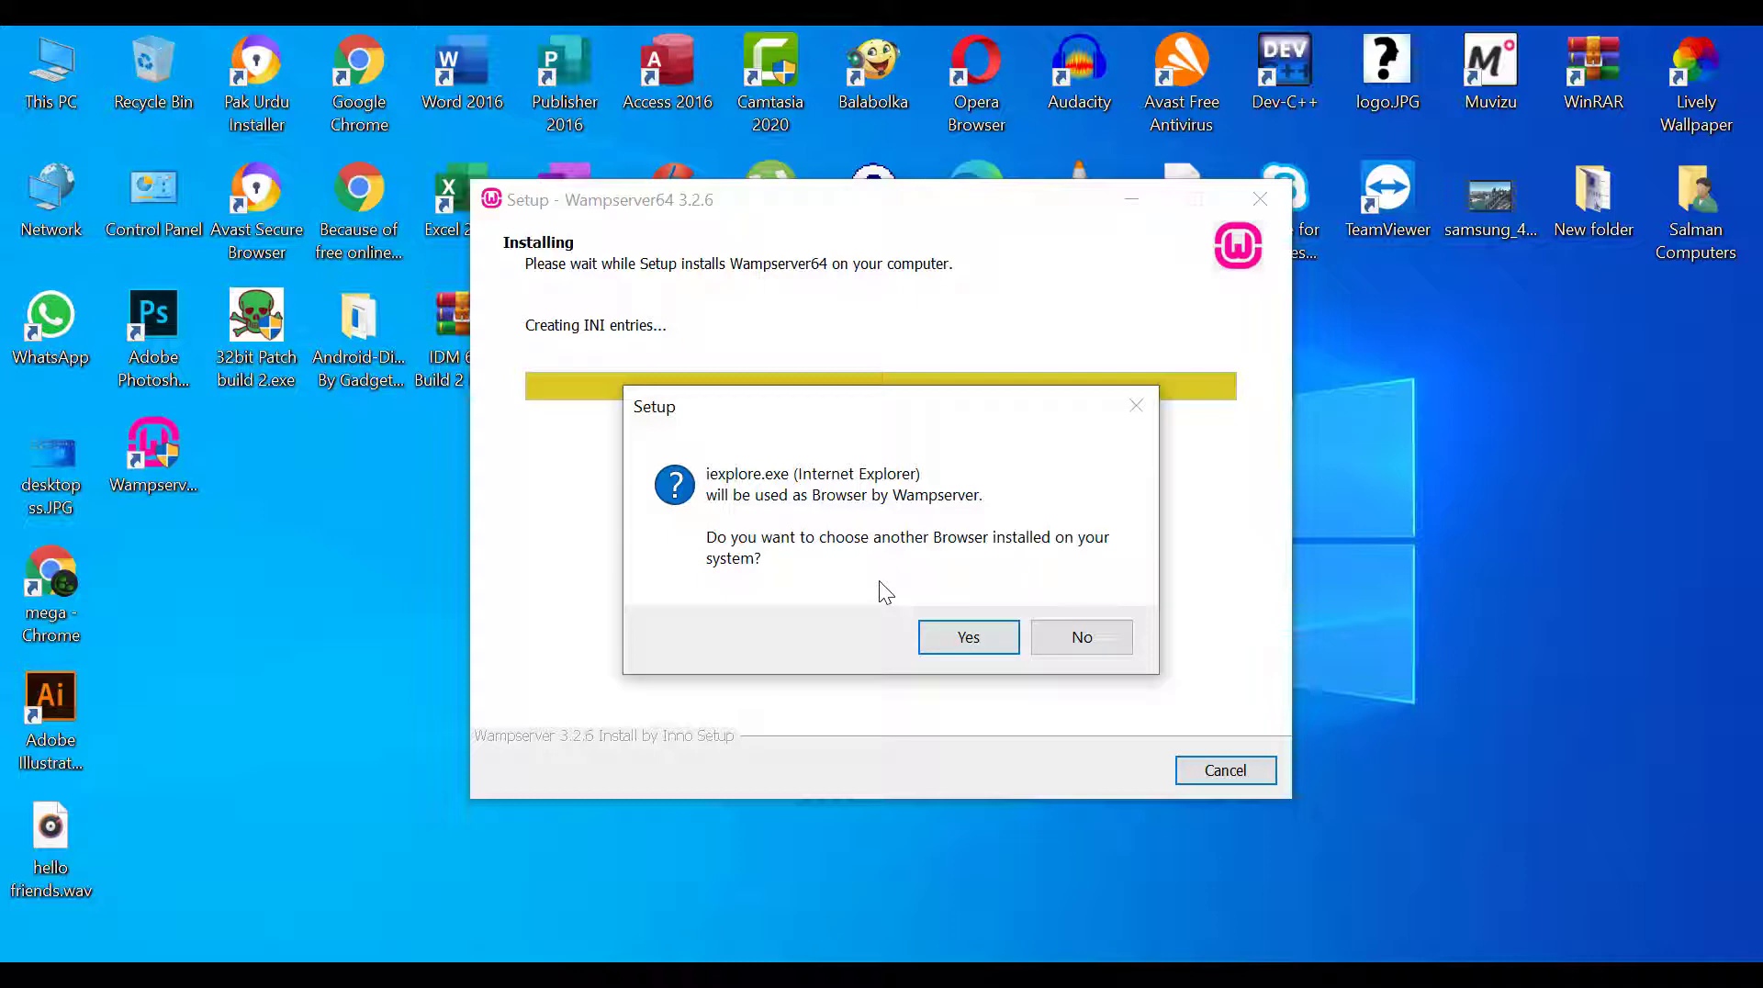
Choose chrome.exe from Program Files\Google\Chrome\Application on drive C as Wampserver's browser instead of Internet Explorer
left_click(958, 637)
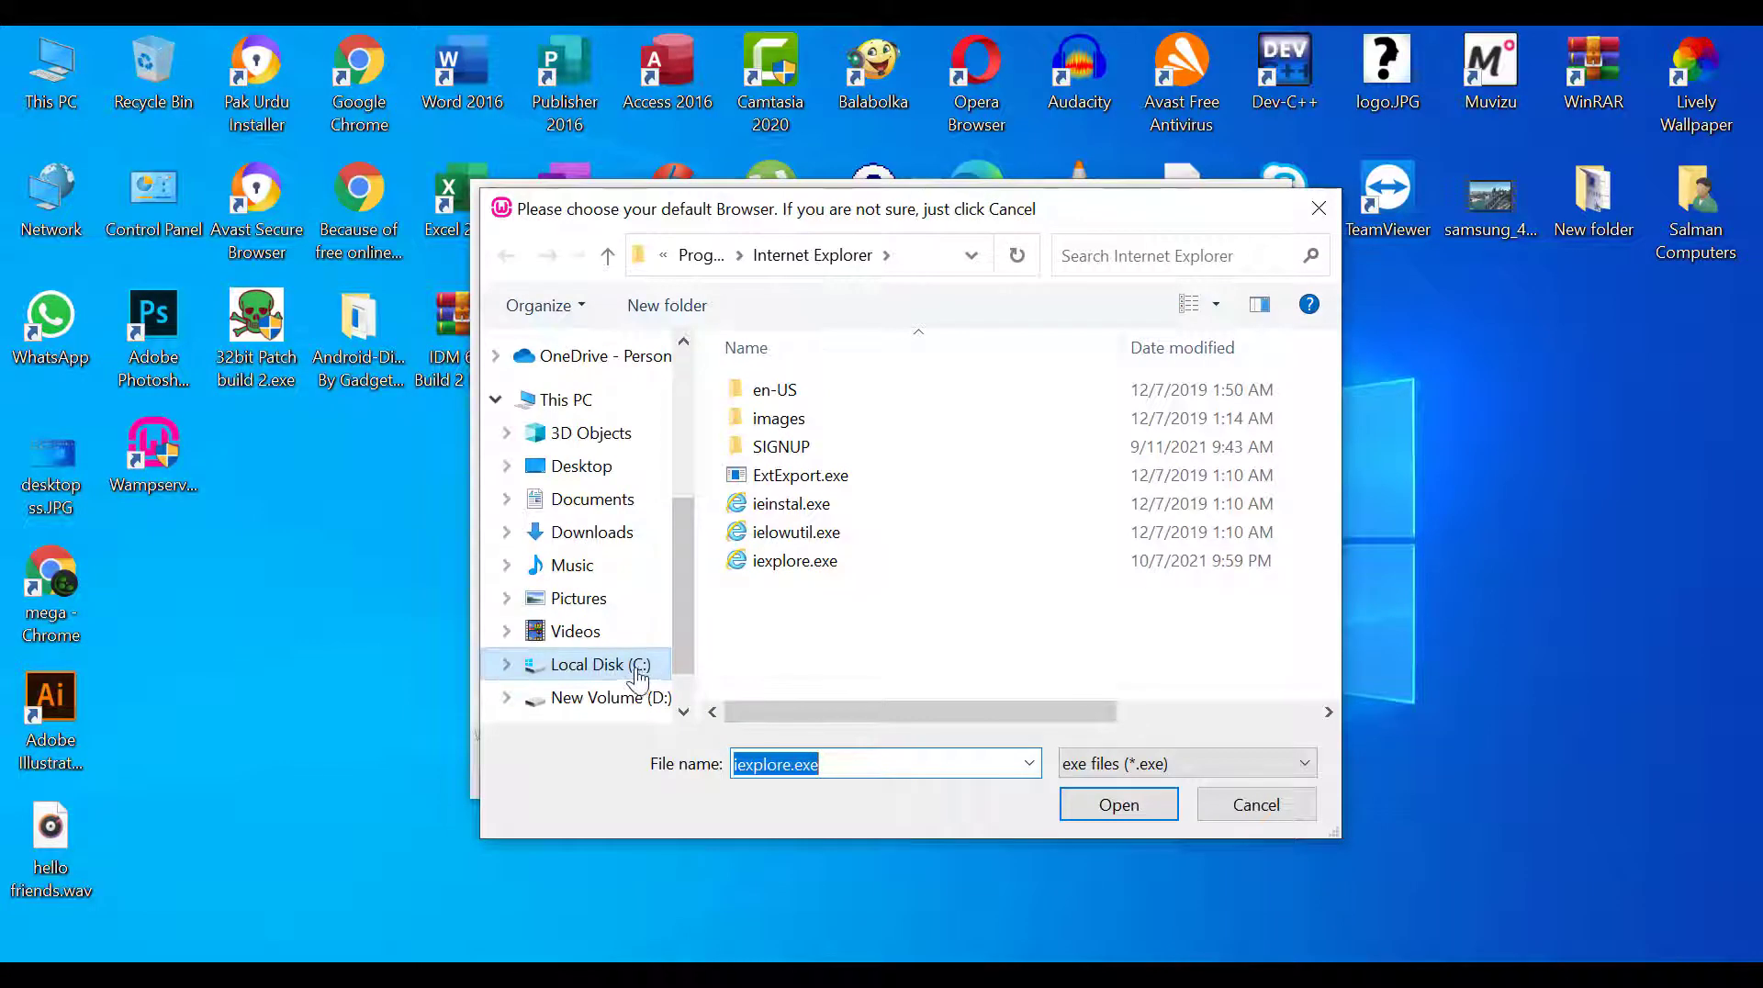
left_click(608, 664)
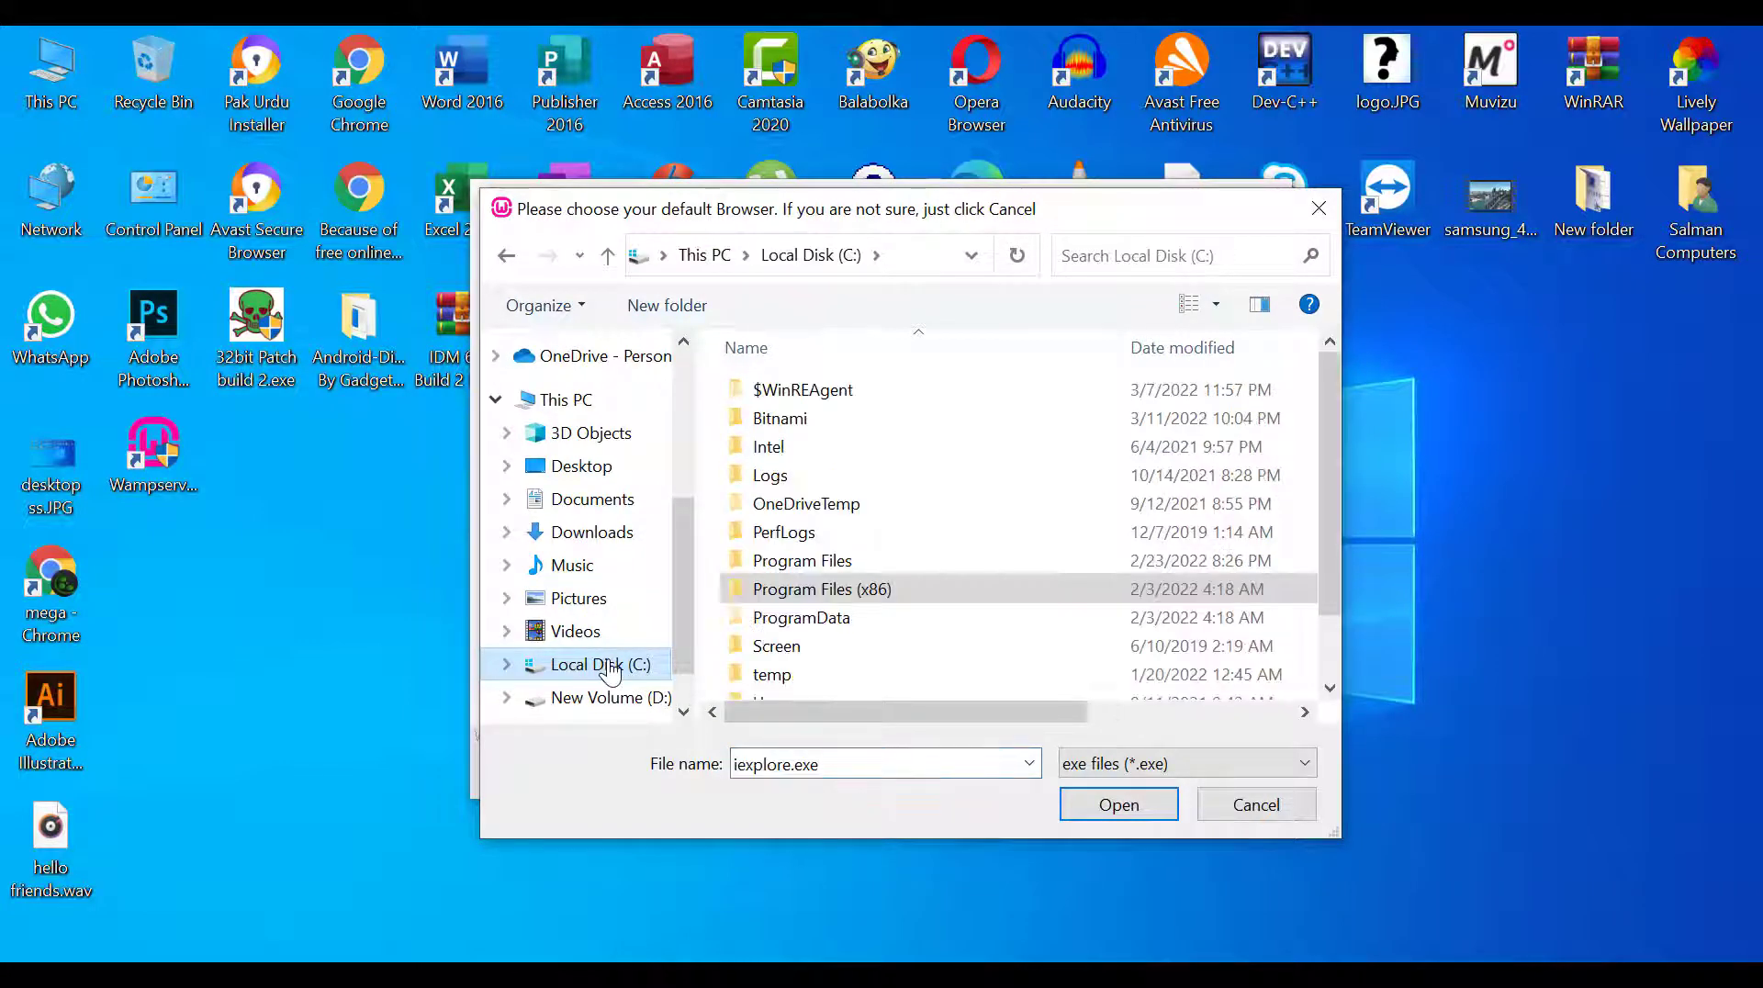
double_click(786, 559)
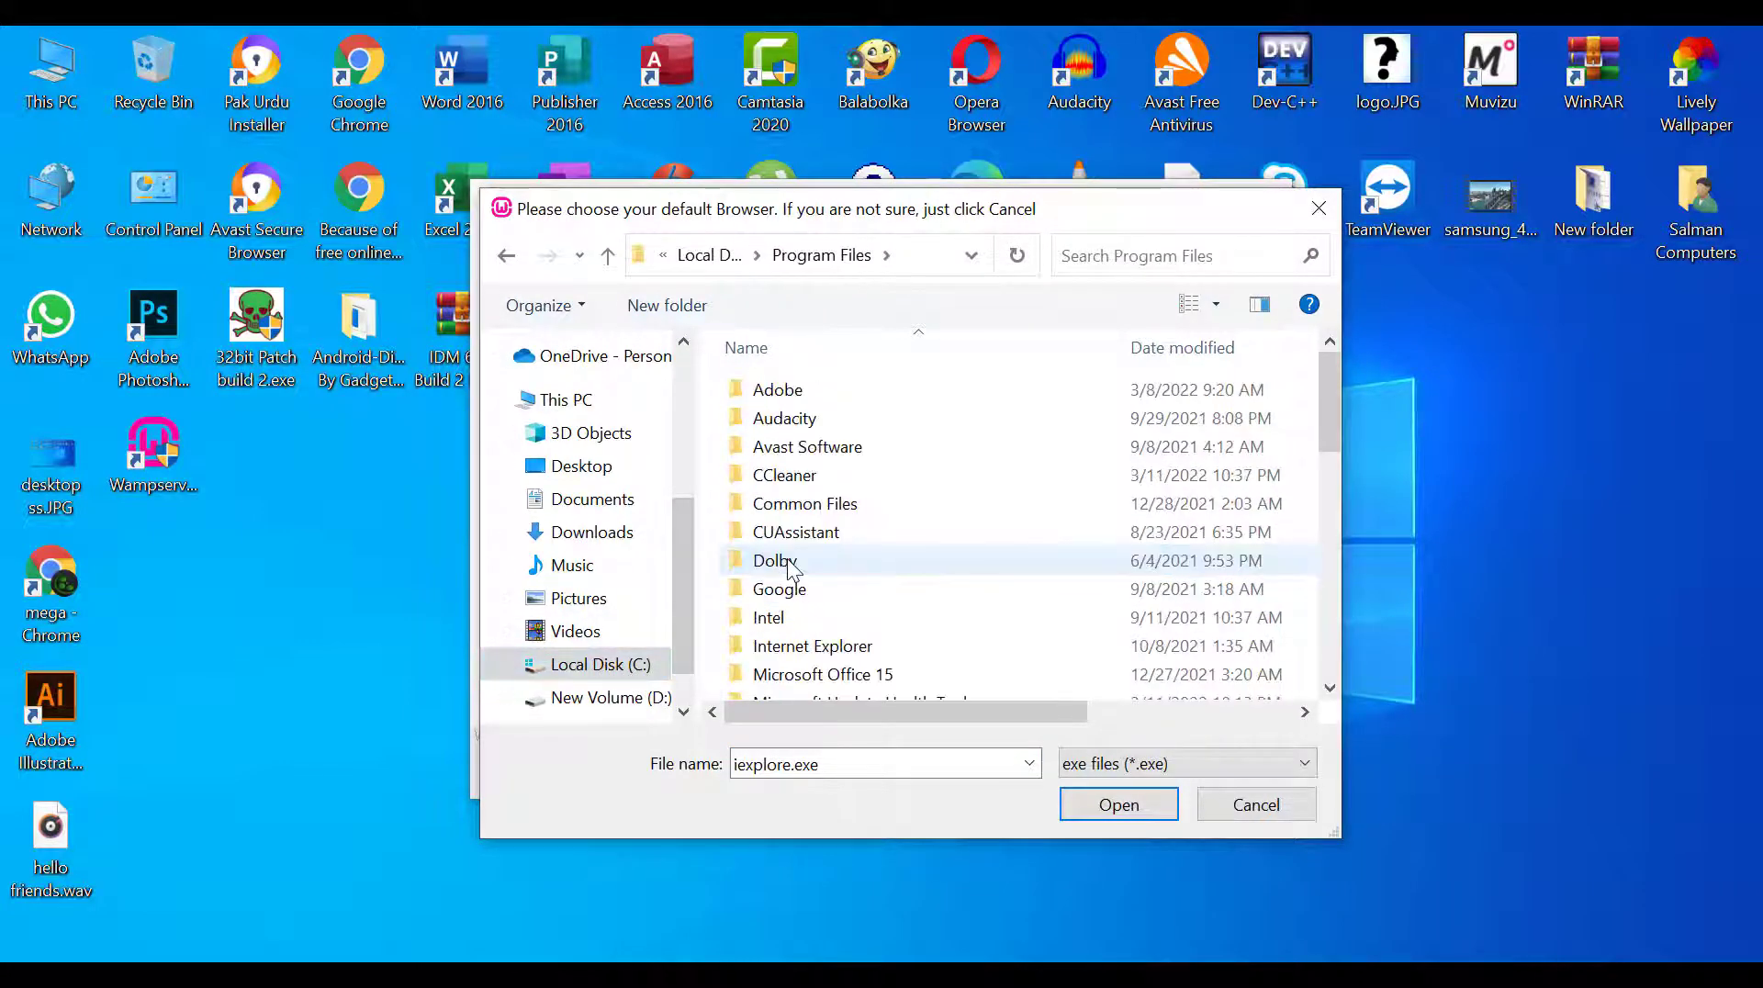
double_click(795, 599)
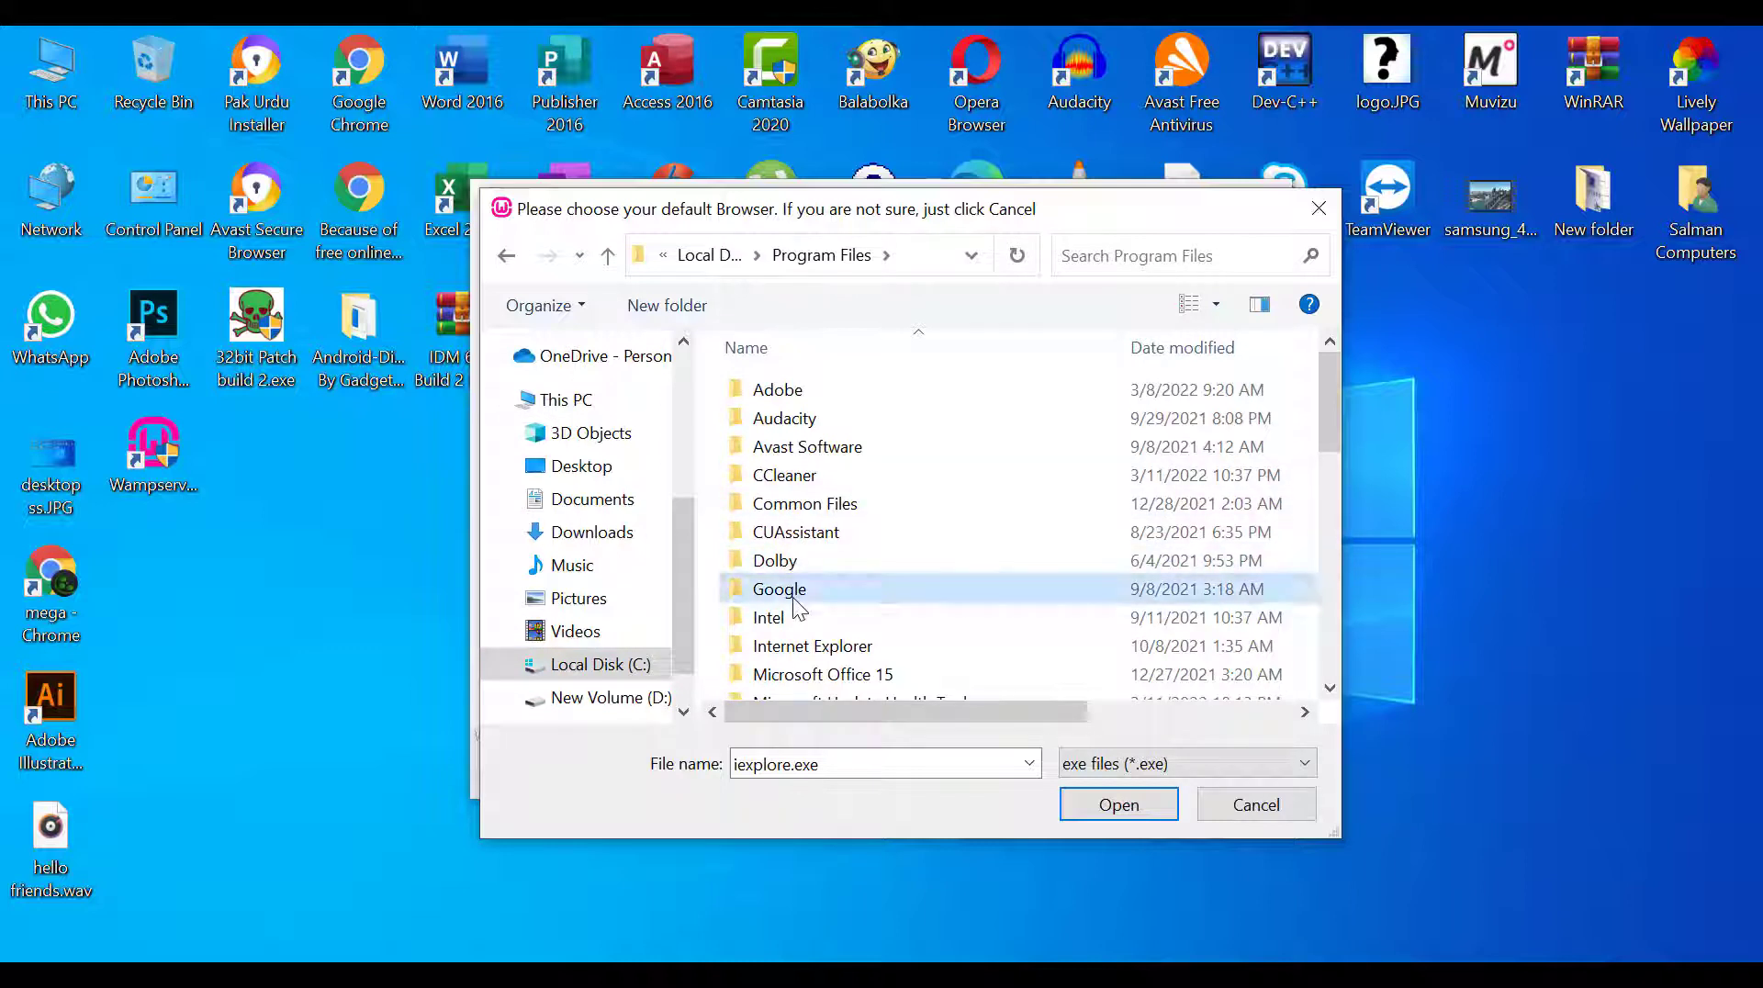
double_click(801, 378)
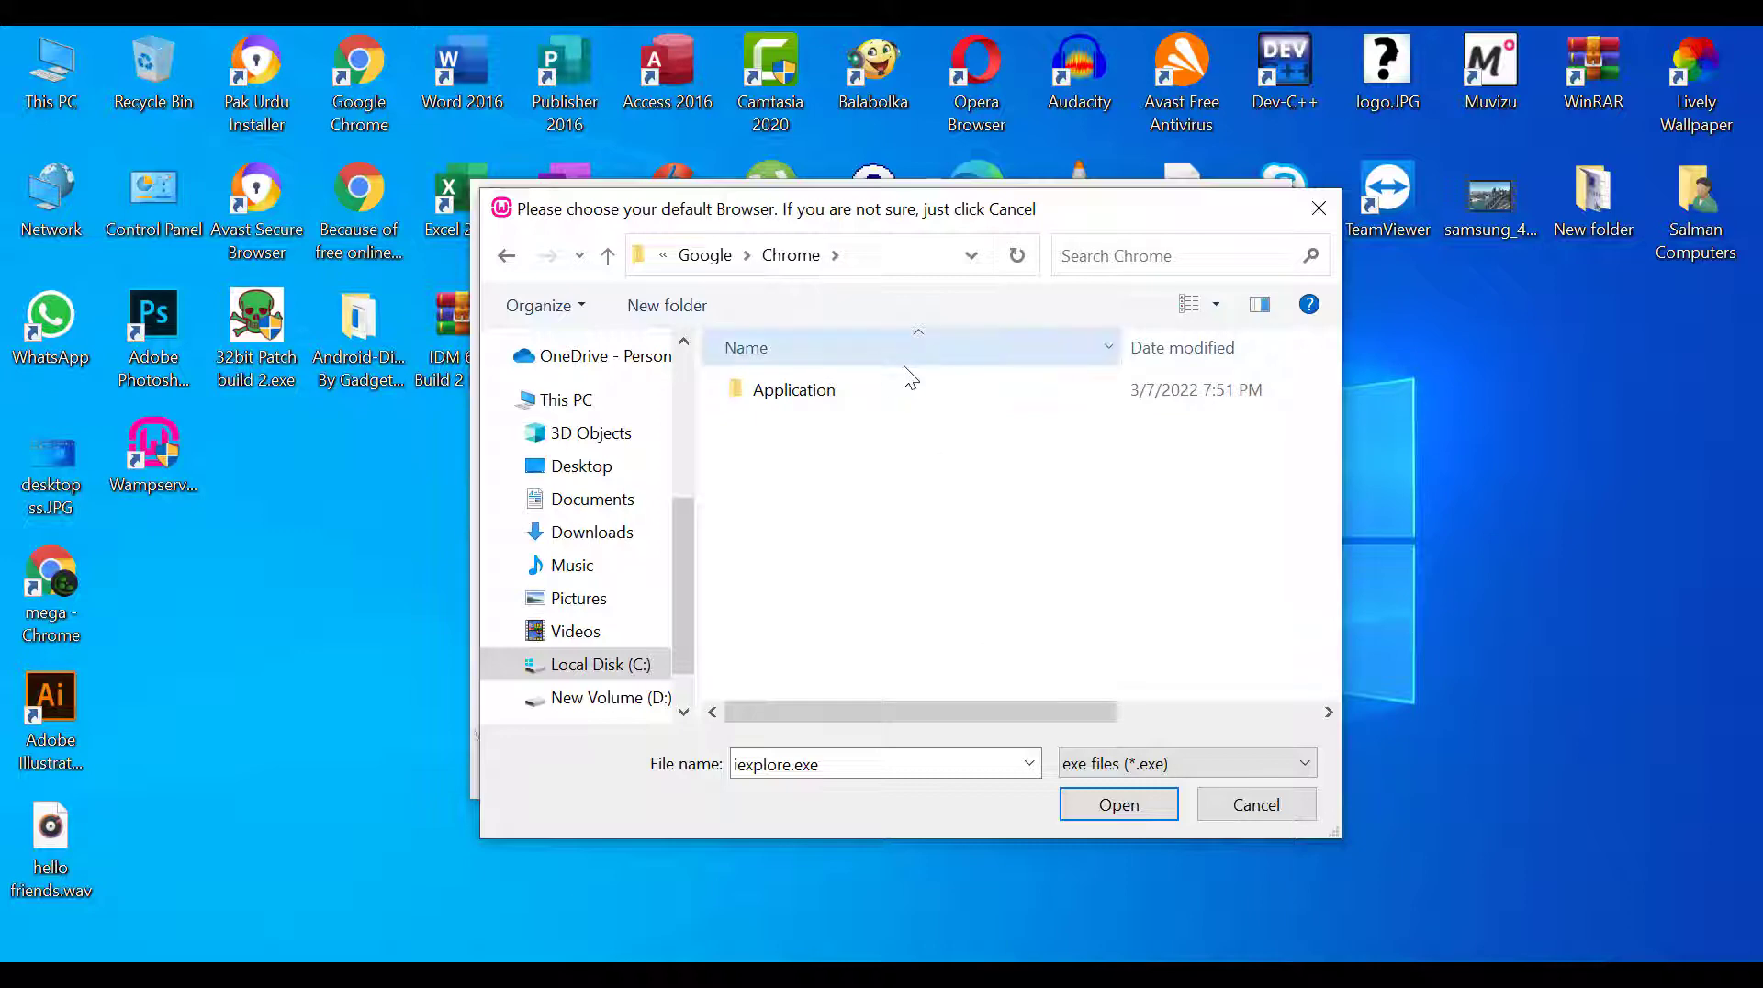
double_click(863, 393)
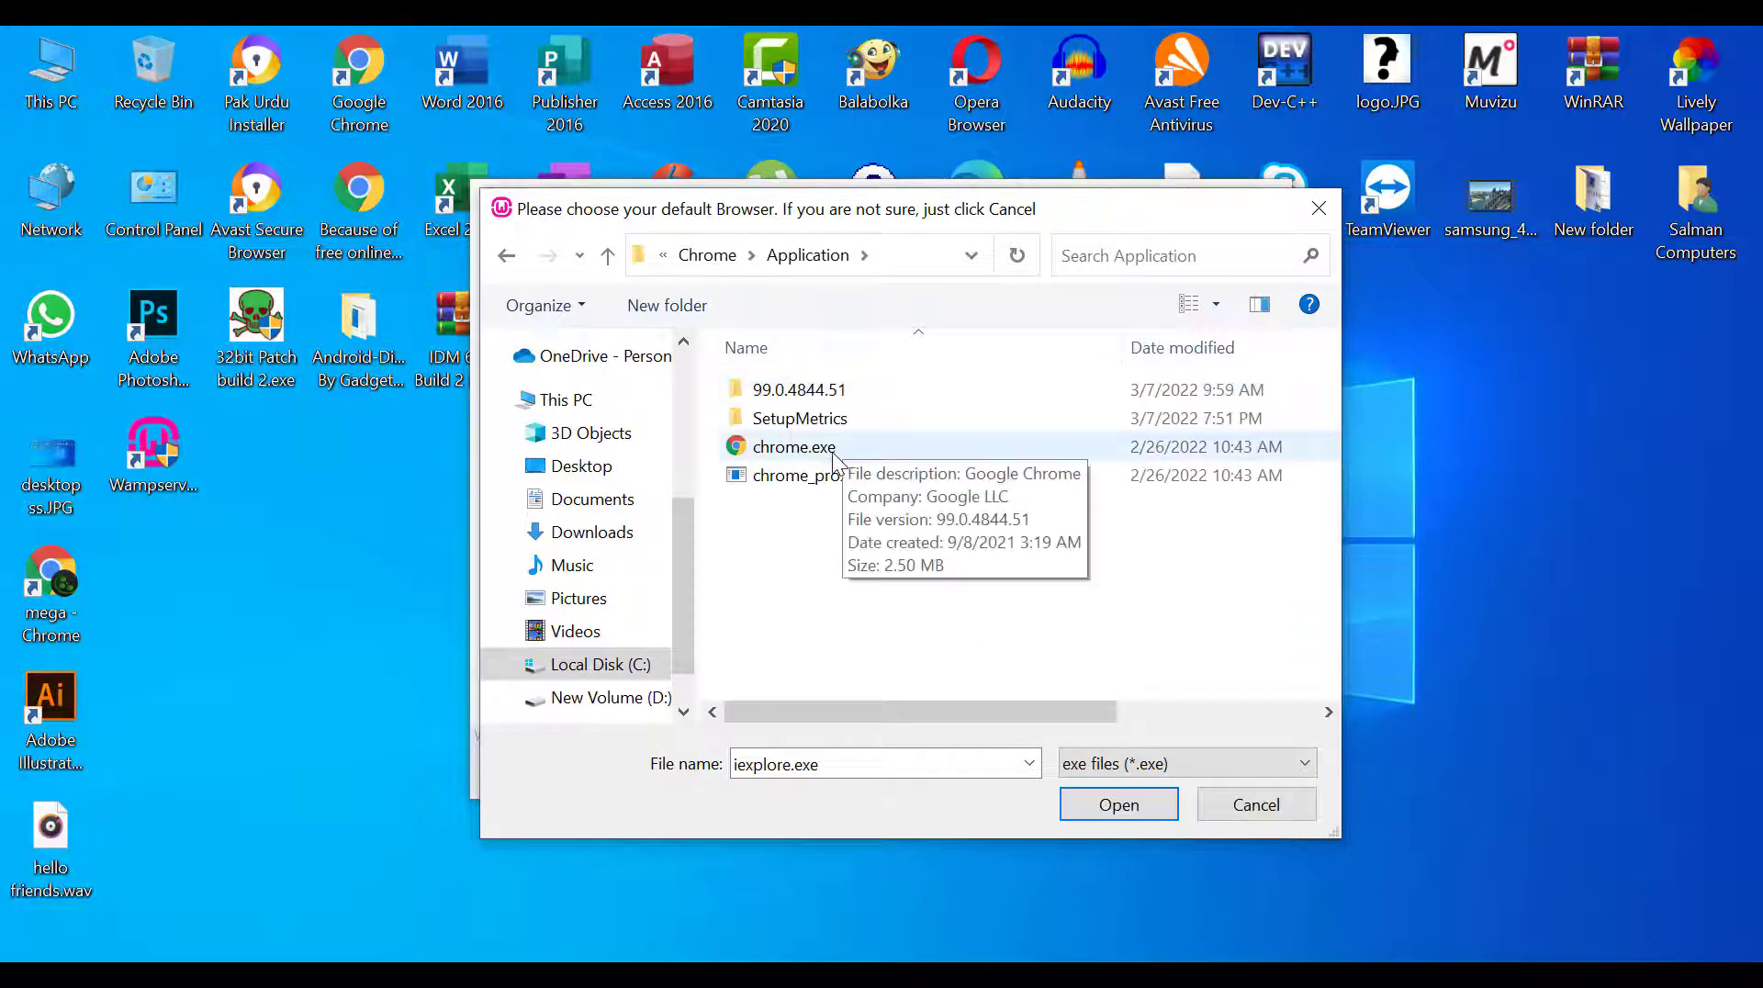
double_click(834, 448)
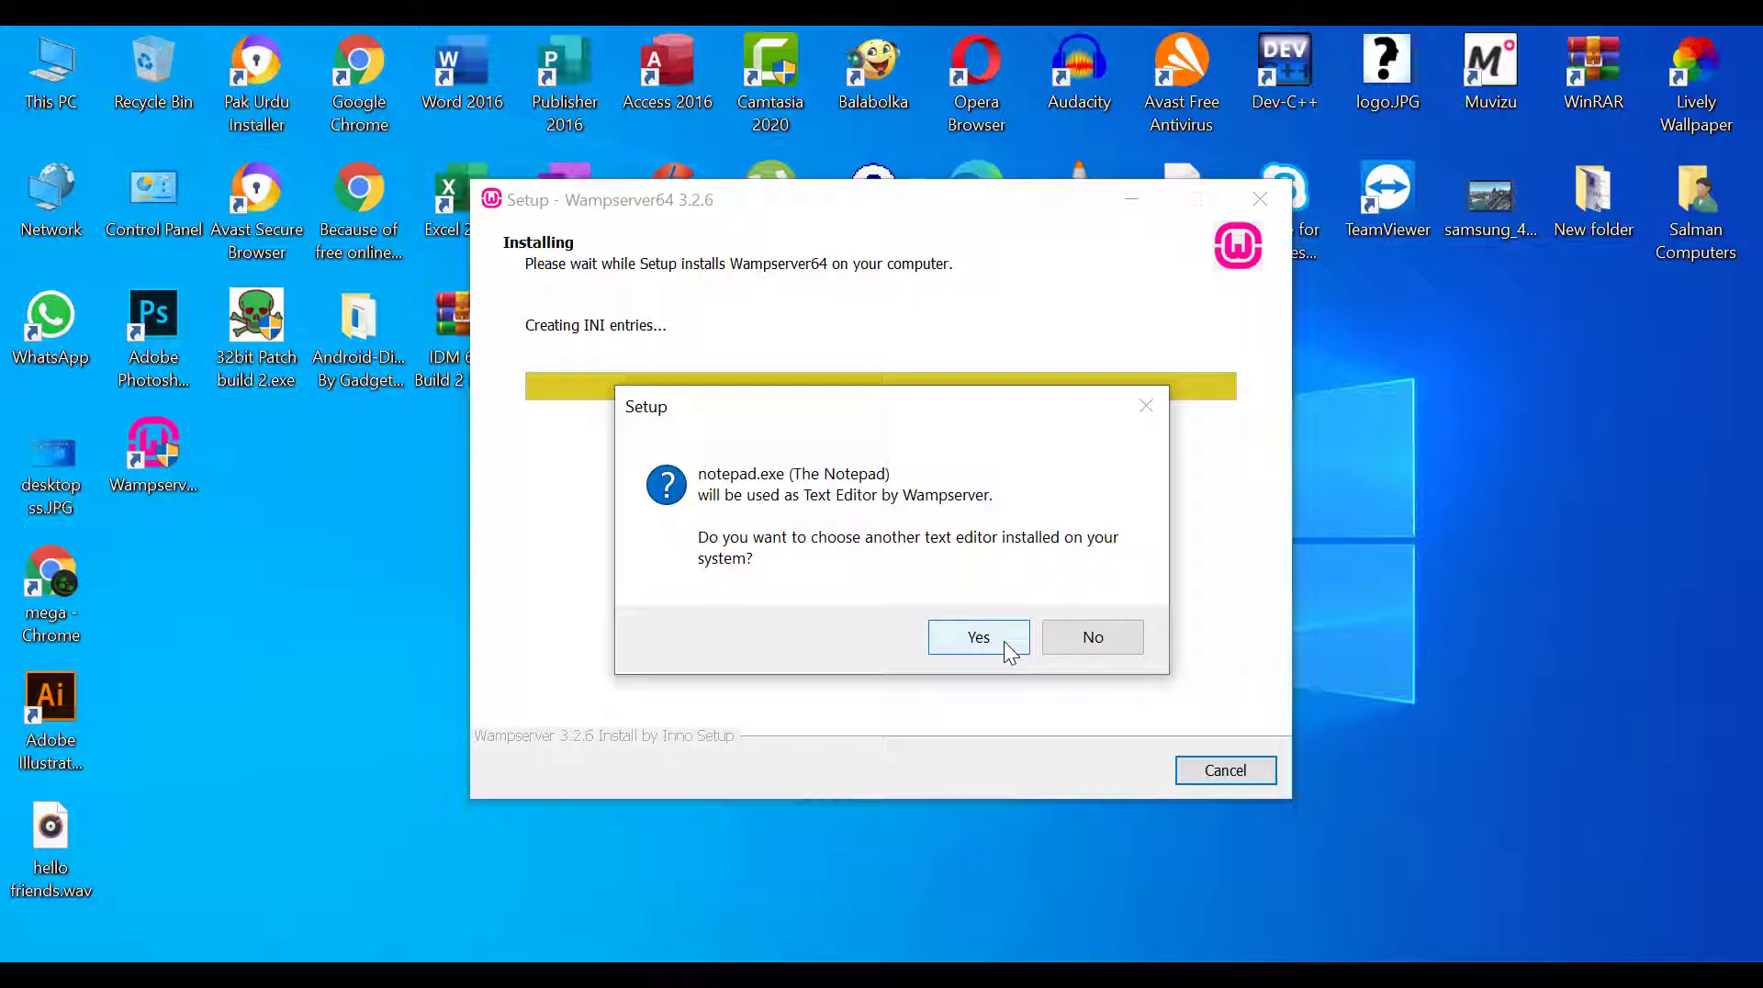
Keep Notepad as Wampserver's text editor, read through the usage information and finish the setup
left_click(1067, 642)
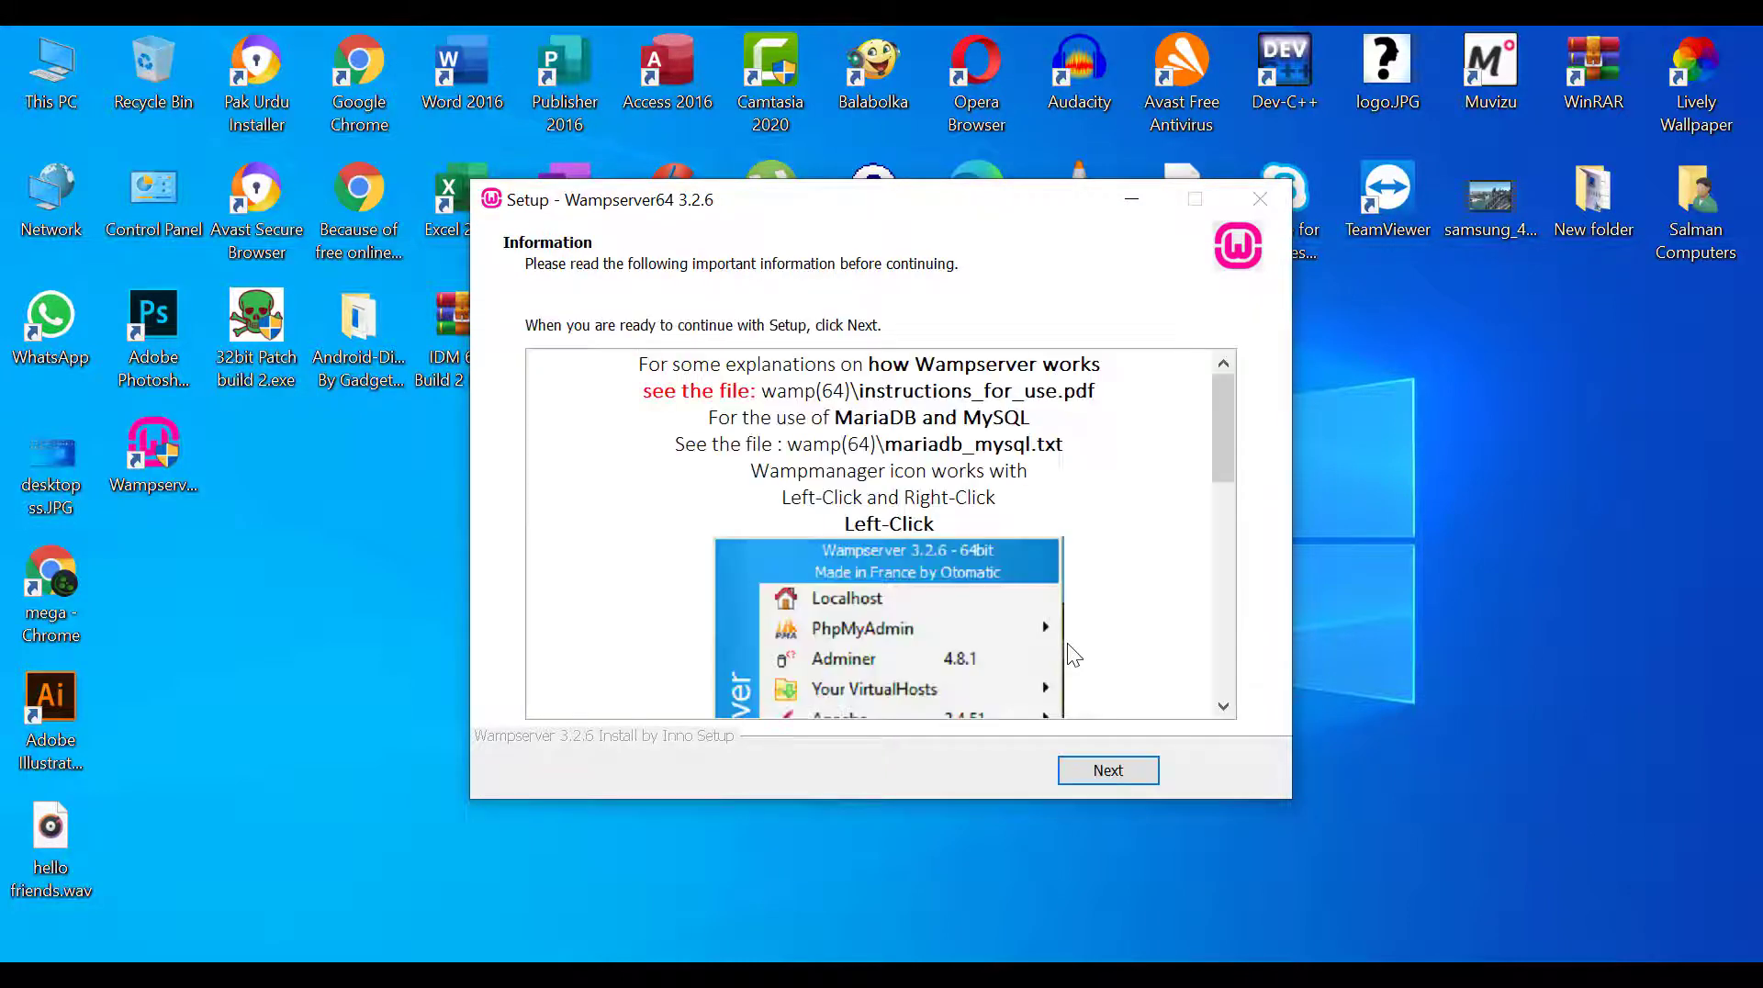
scroll(983, 701, "down", 4)
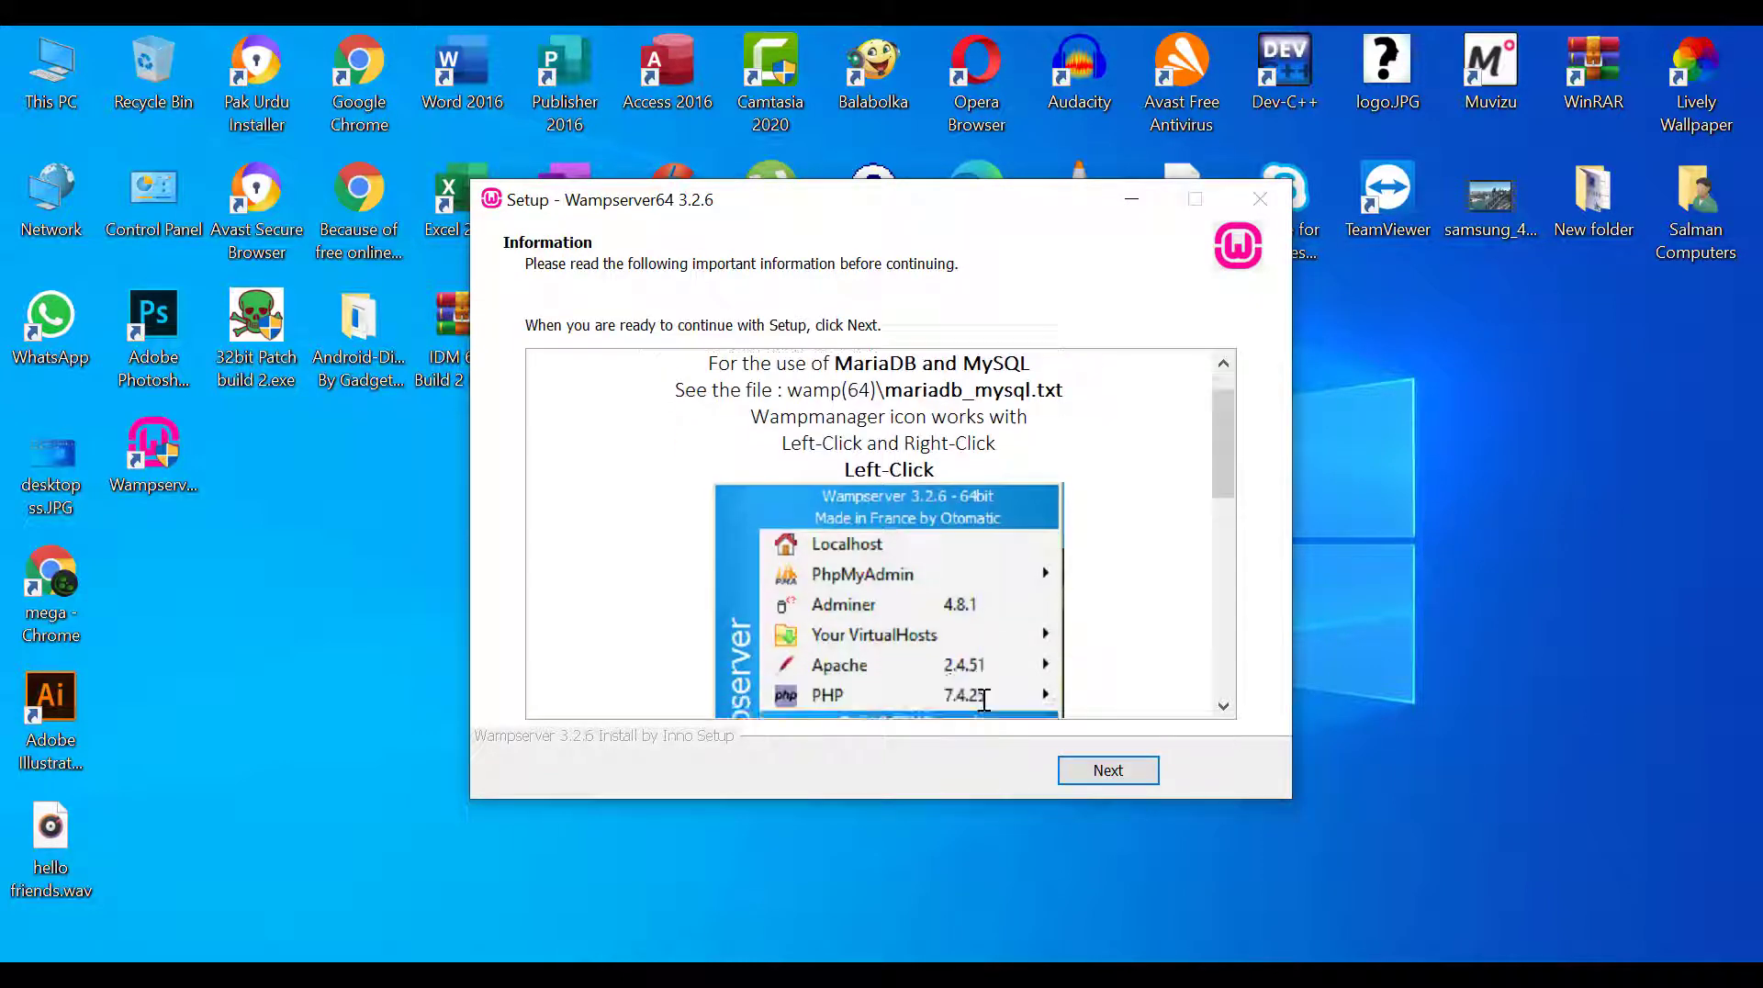
scroll(981, 700, "down", 5)
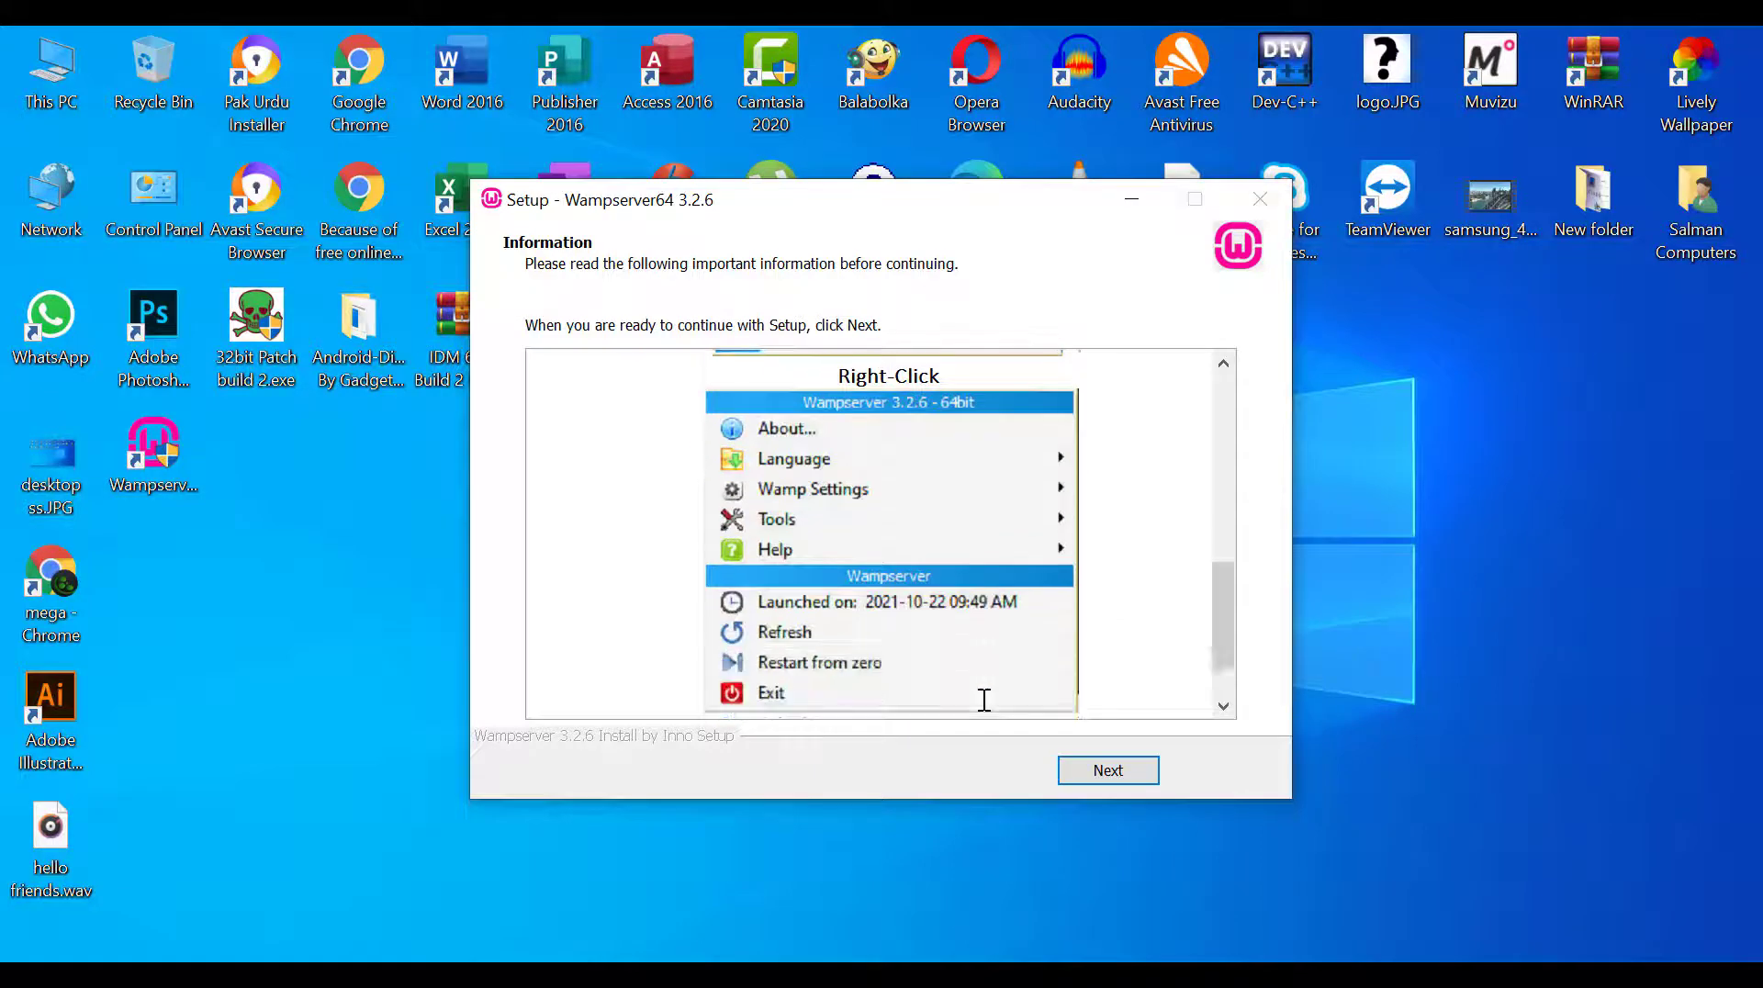
left_click(1108, 783)
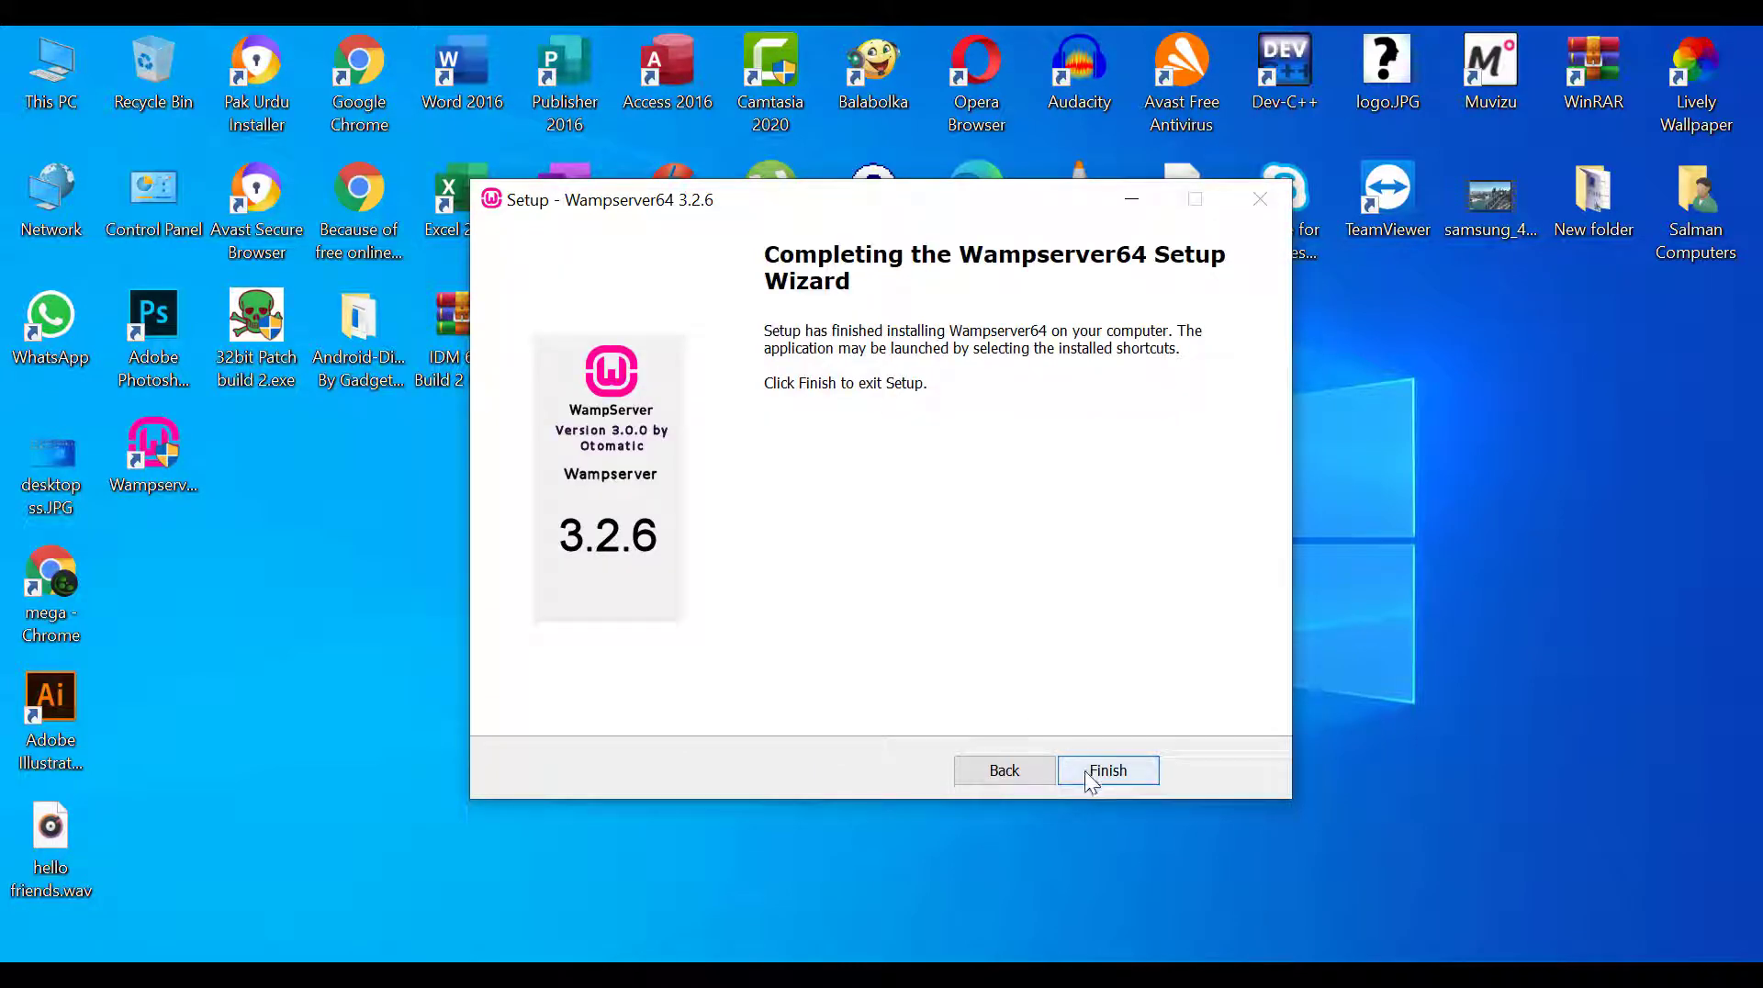
left_click(1087, 779)
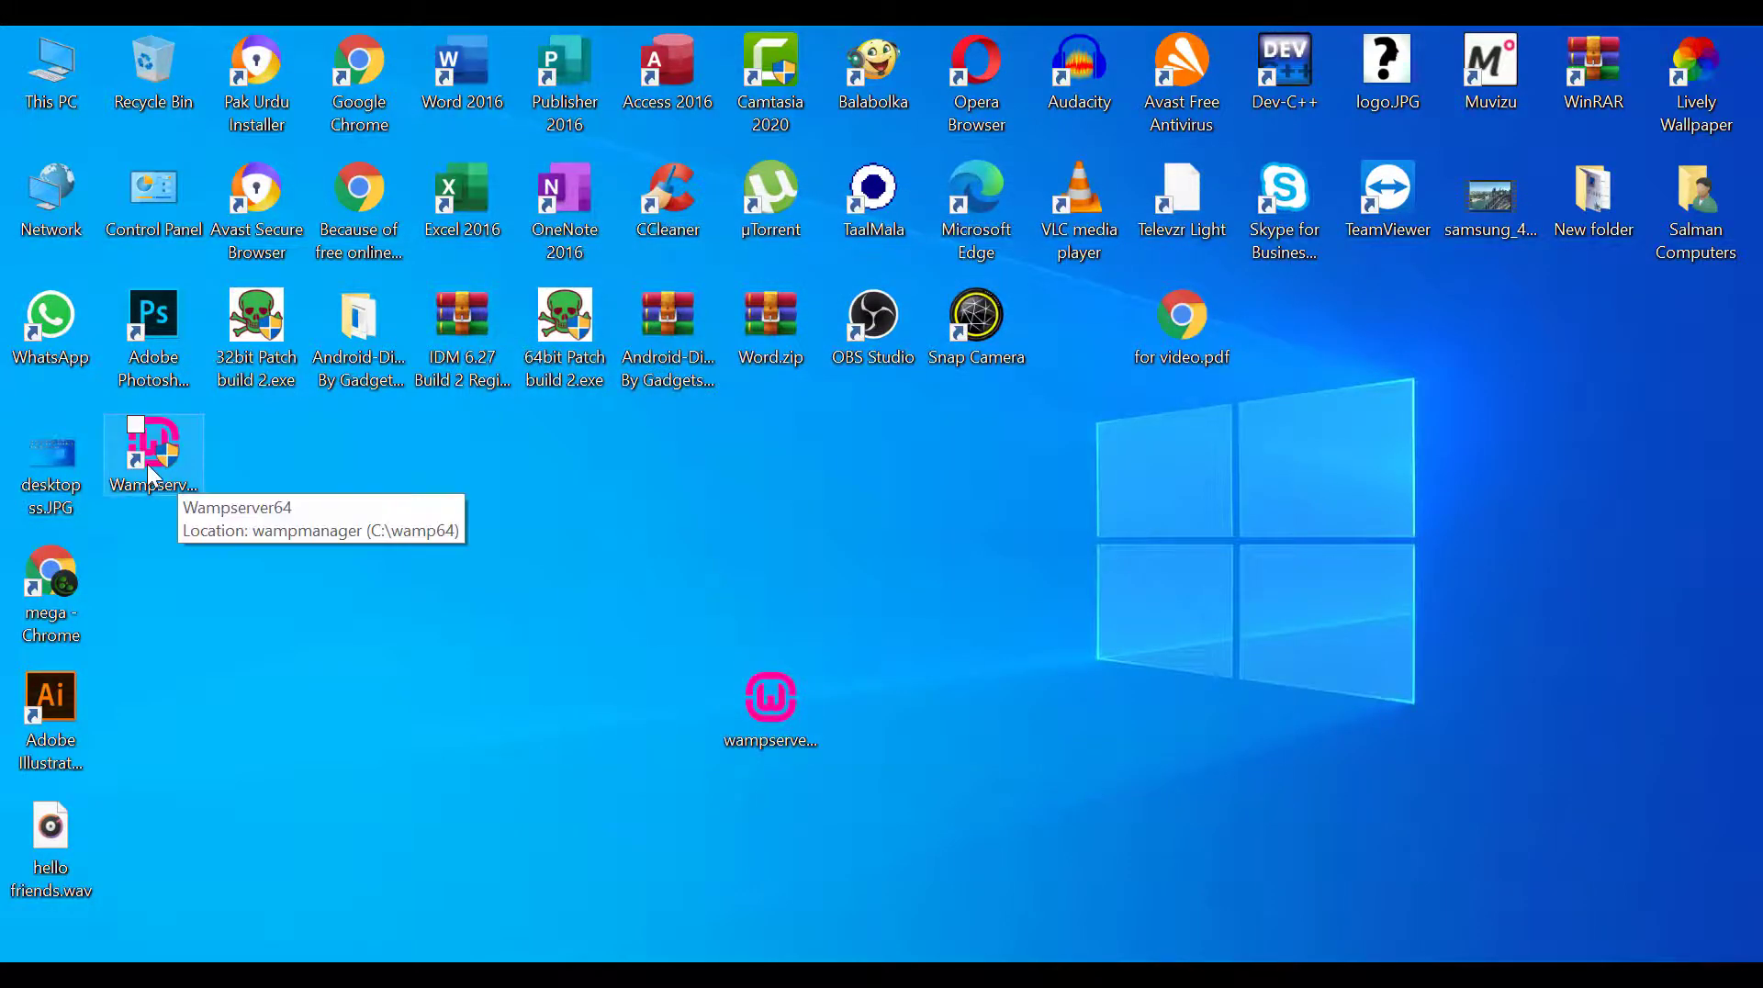
Launch Wampserver64 from the desktop and open the Wampserver menu from its running notification icon
double_click(164, 453)
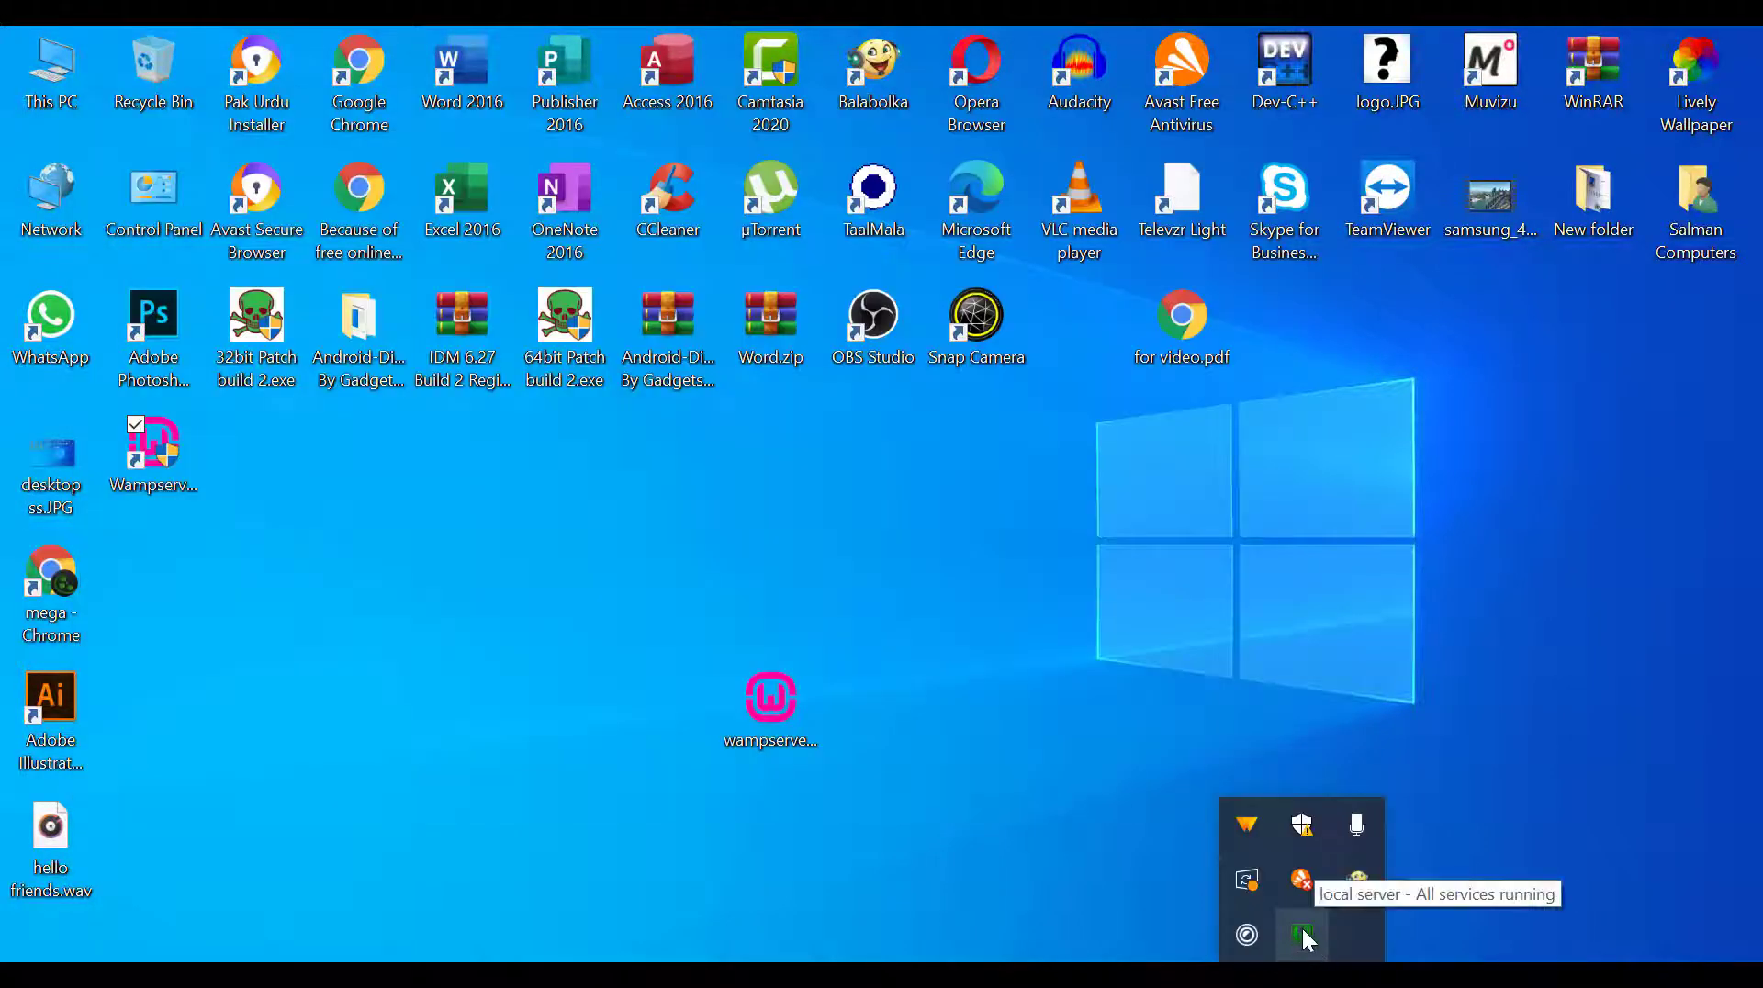
left_click(1300, 937)
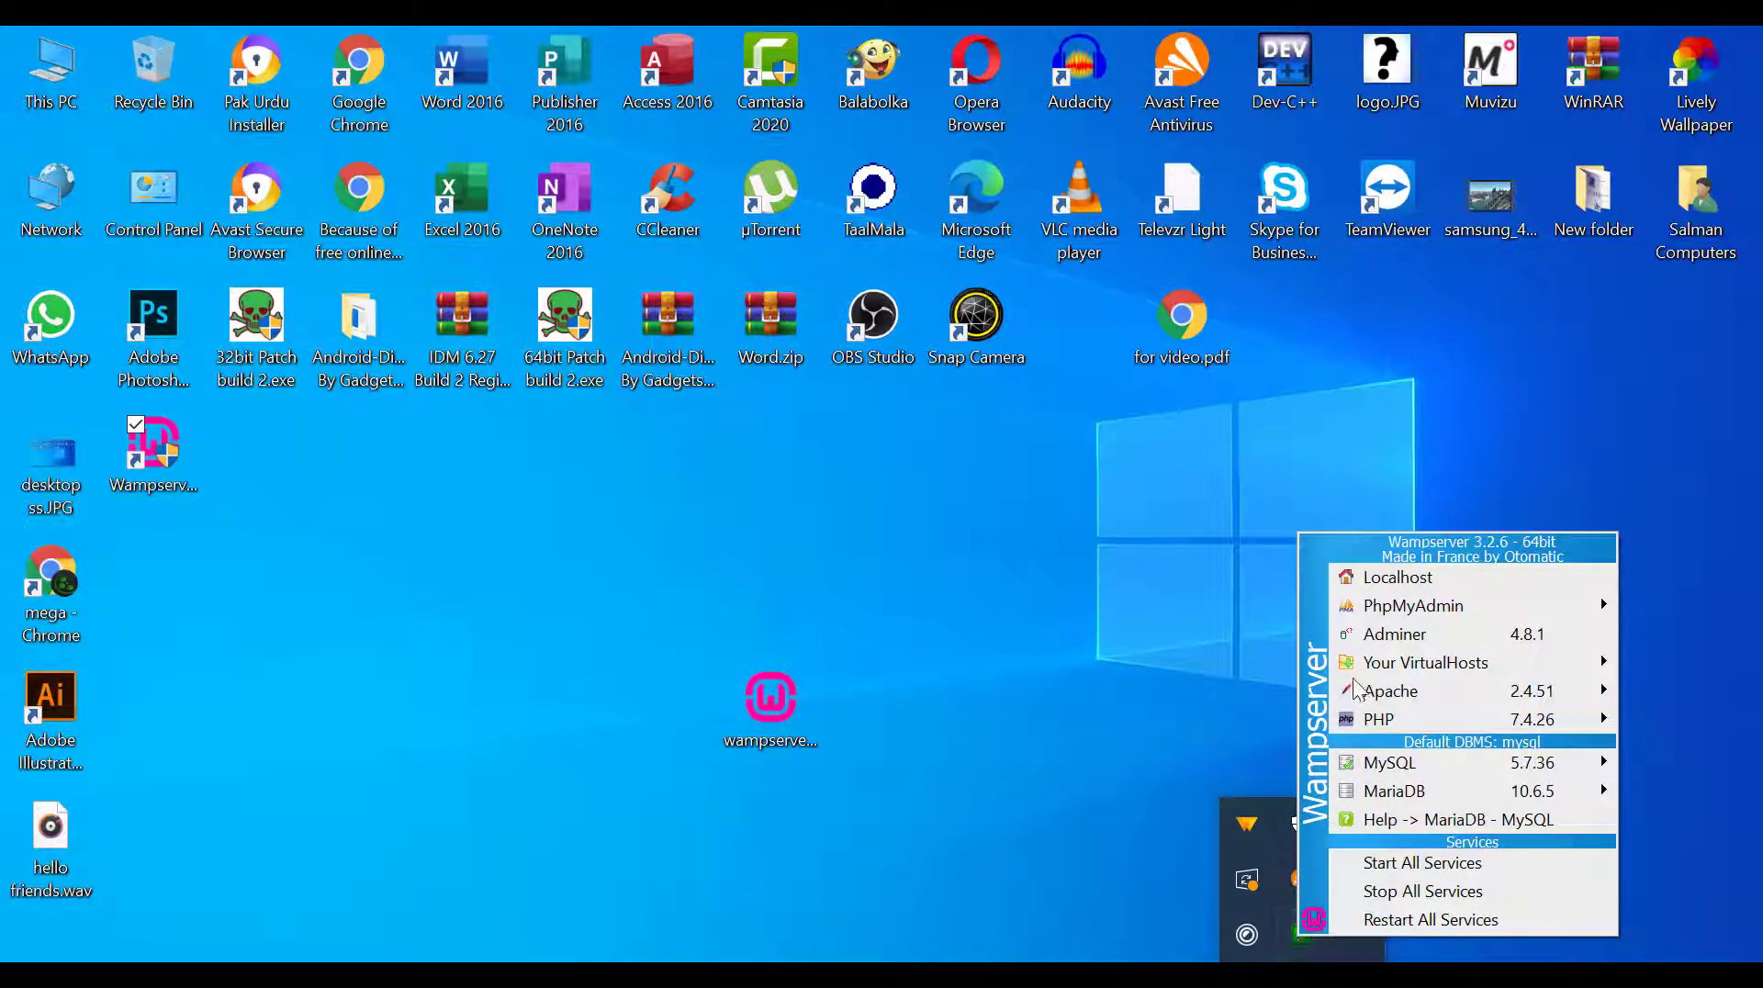
Open Wampserver's Localhost homepage and look through the server configuration, tools, projects and aliases
left_click(1383, 578)
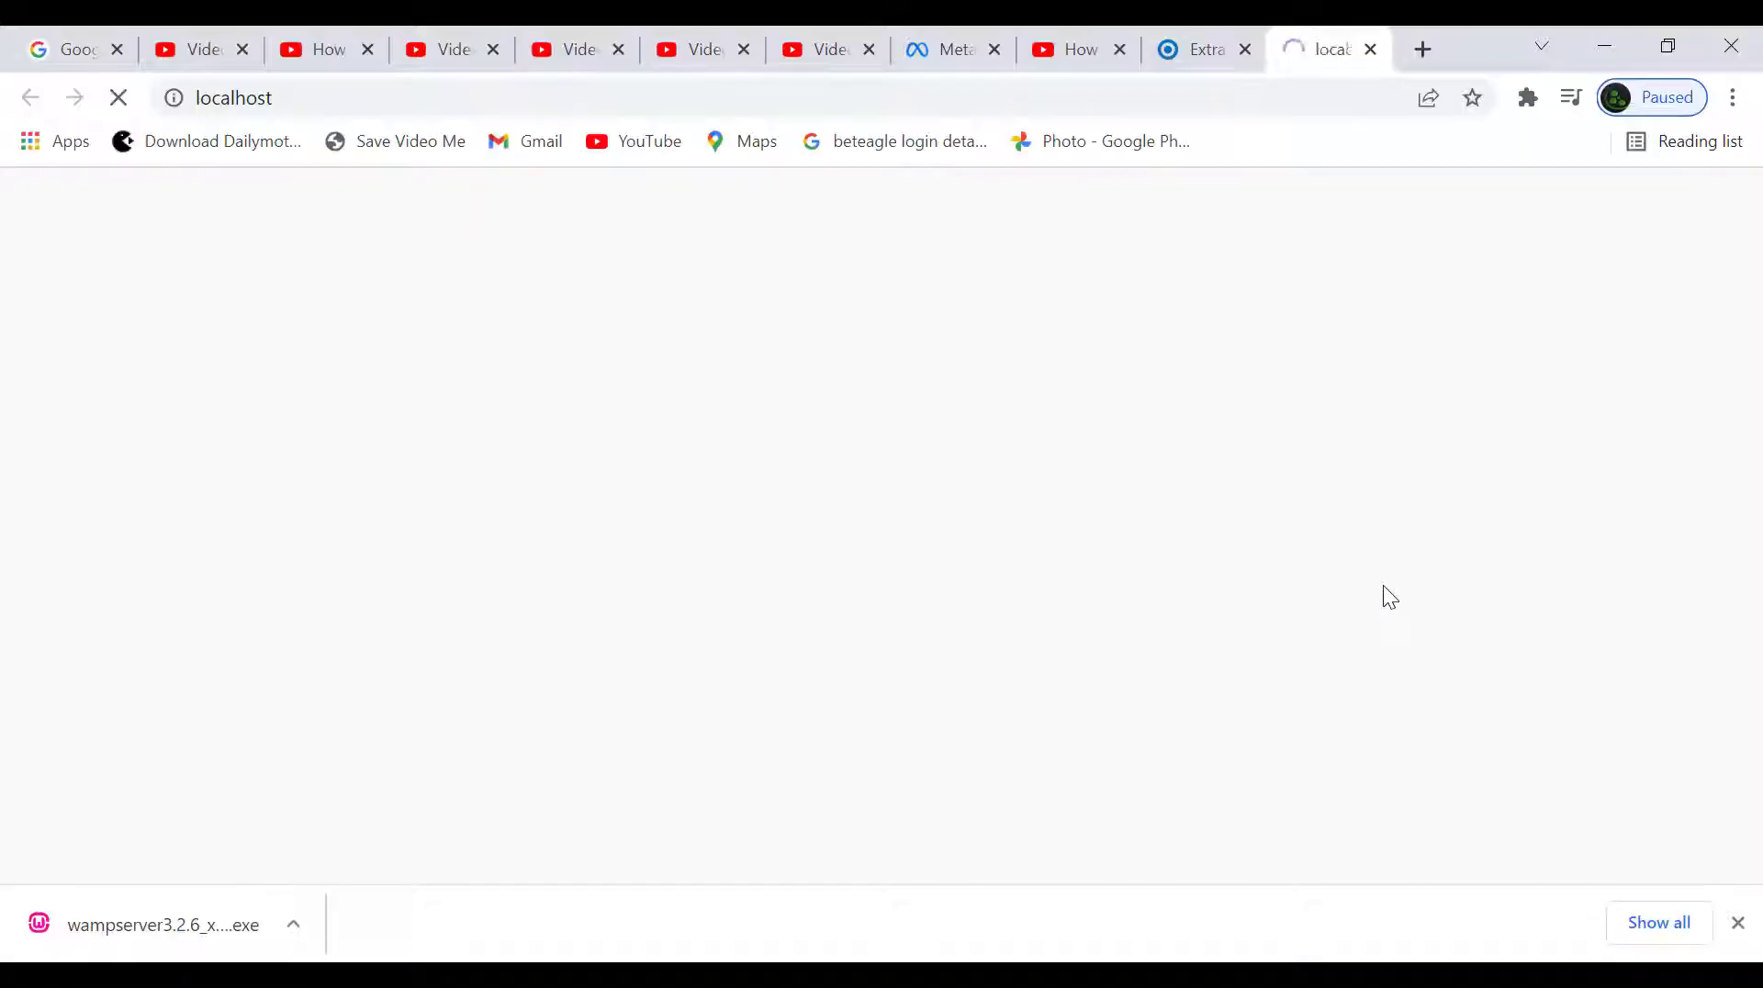
scroll(1071, 658, "down", 3)
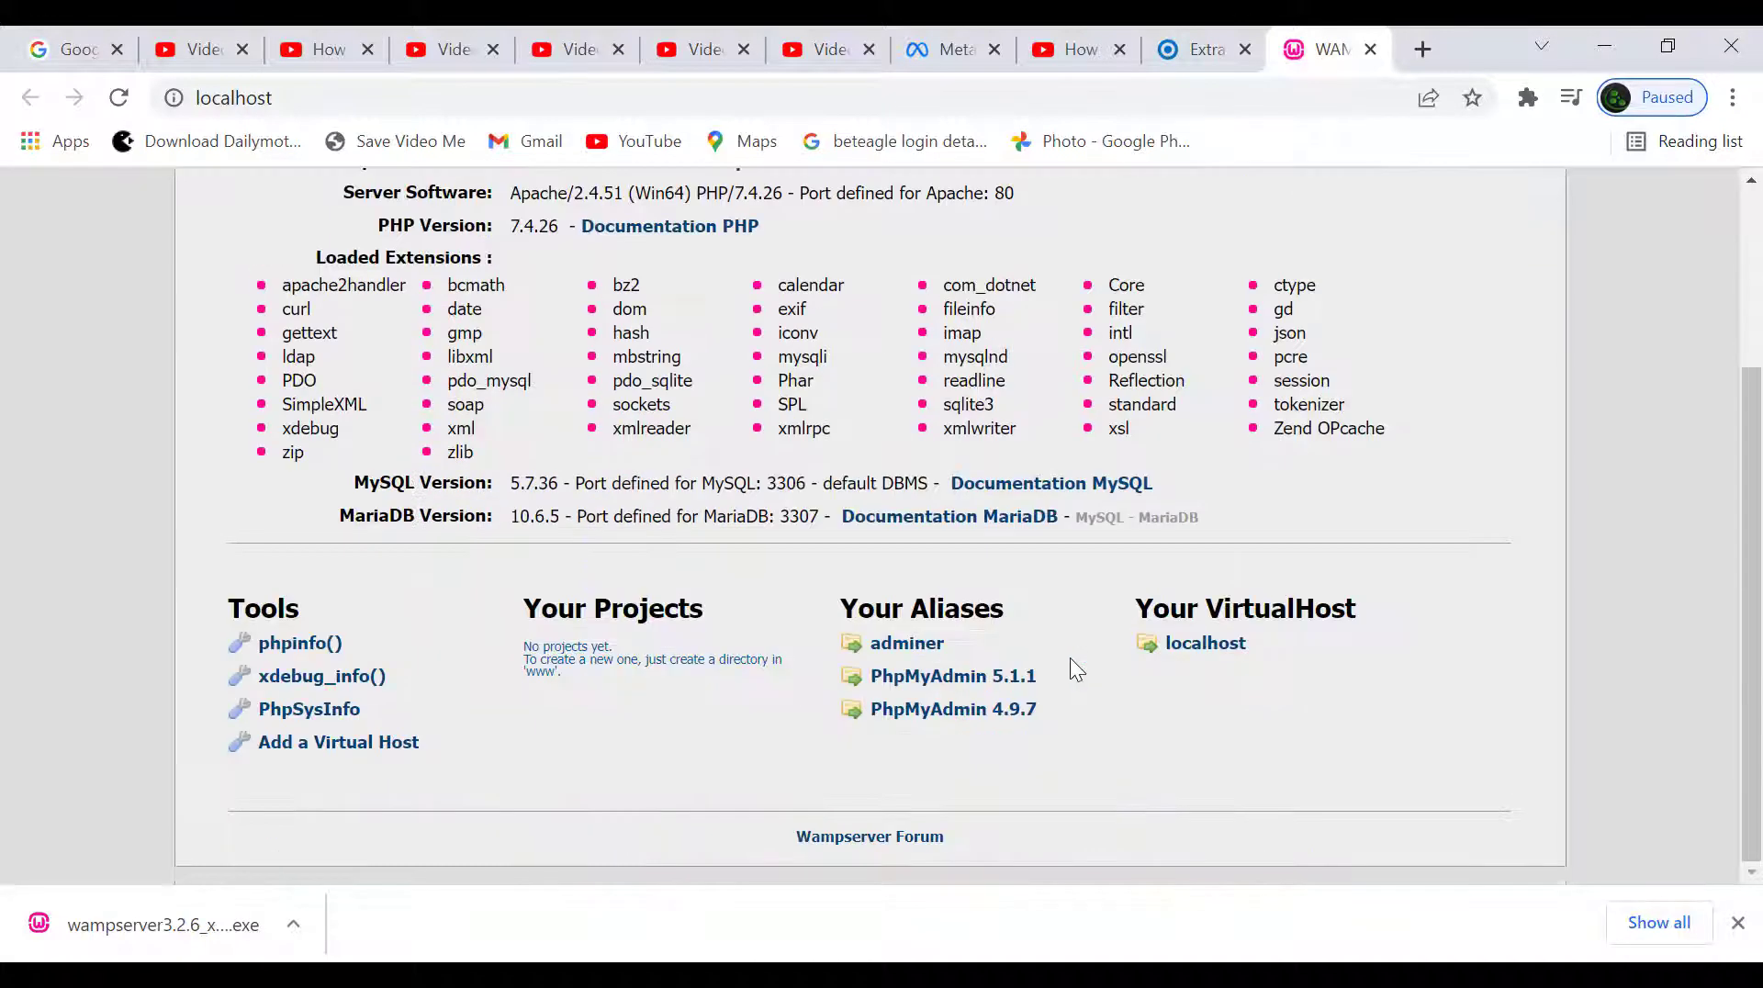
scroll(1071, 657, "up", 2)
scroll(1070, 657, "up", 1)
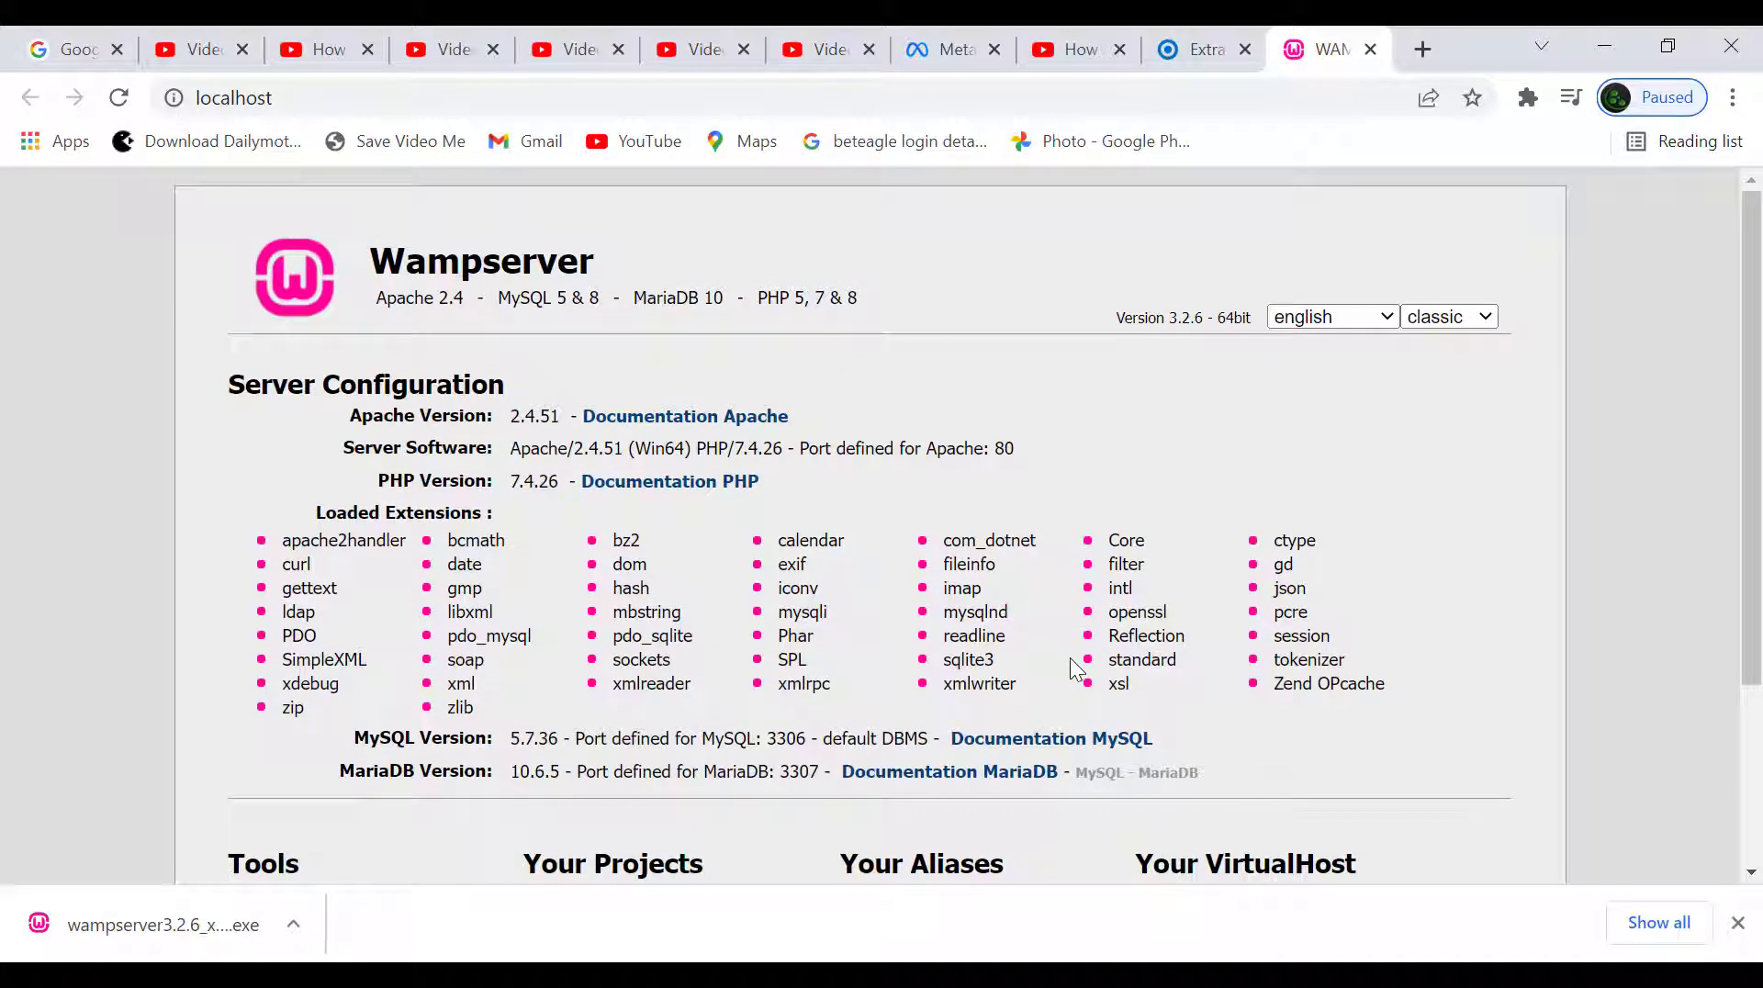
scroll(1072, 661, "down", 2)
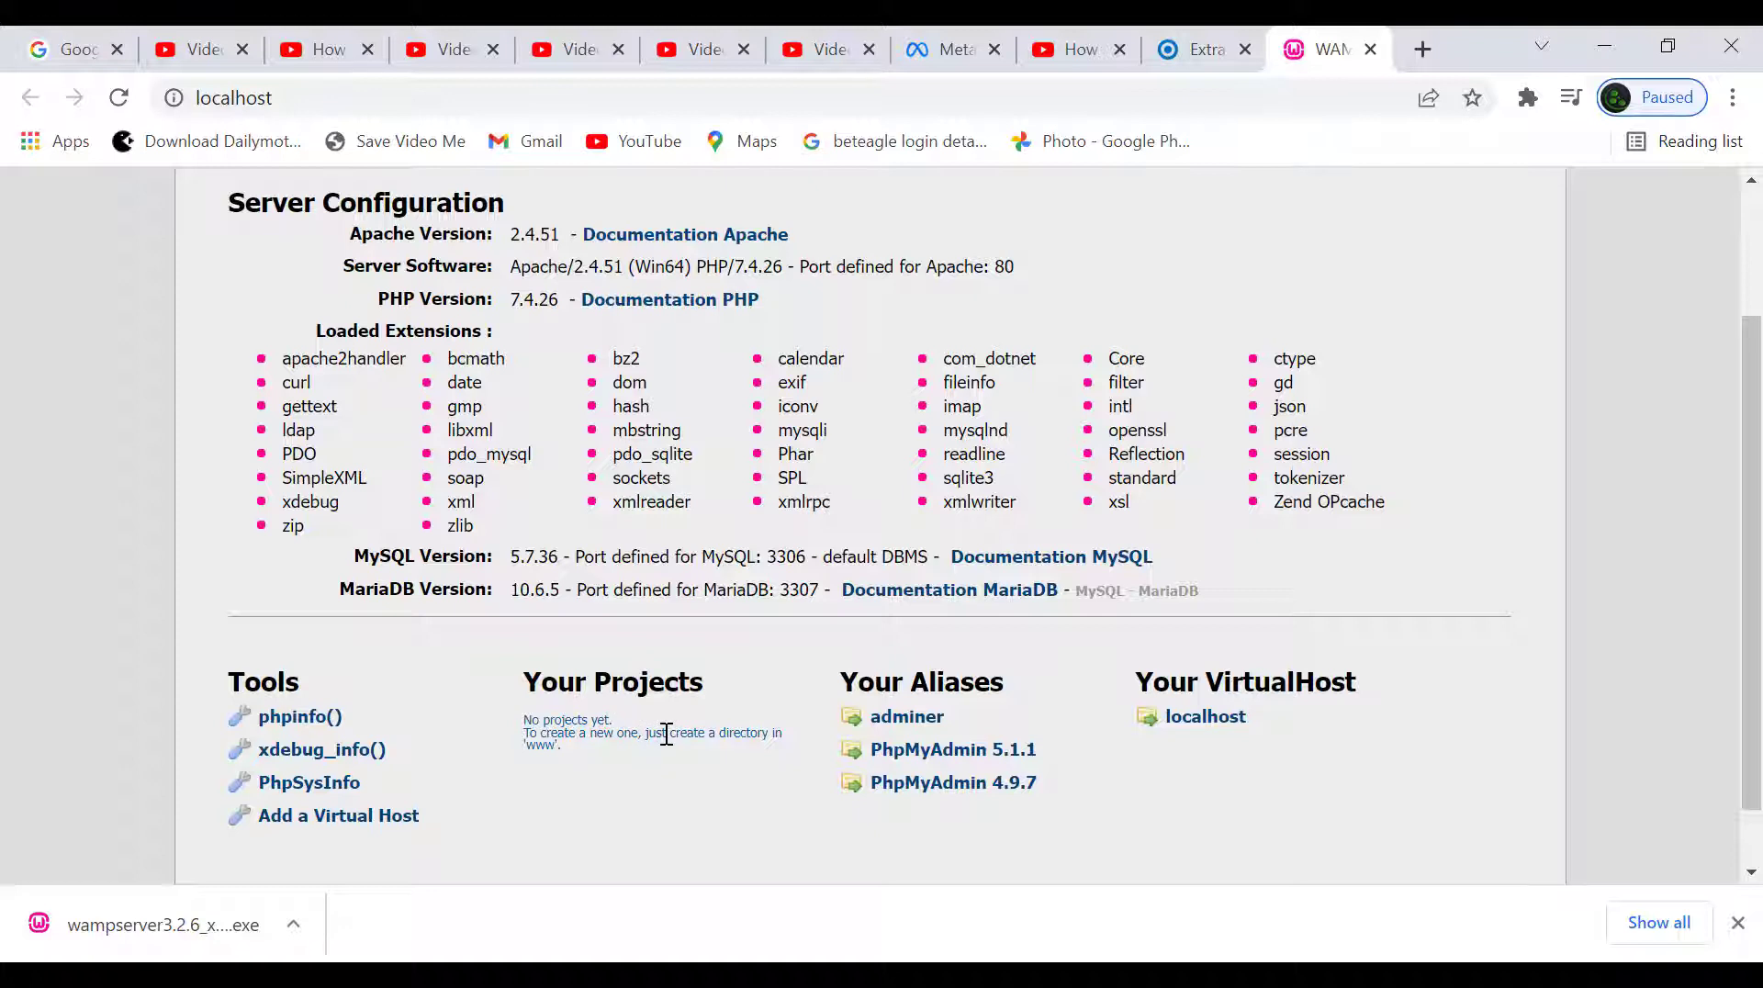
Open the PhpMyAdmin 5.1.1 alias and log in to the MySQL server as root with an empty password
left_click(930, 752)
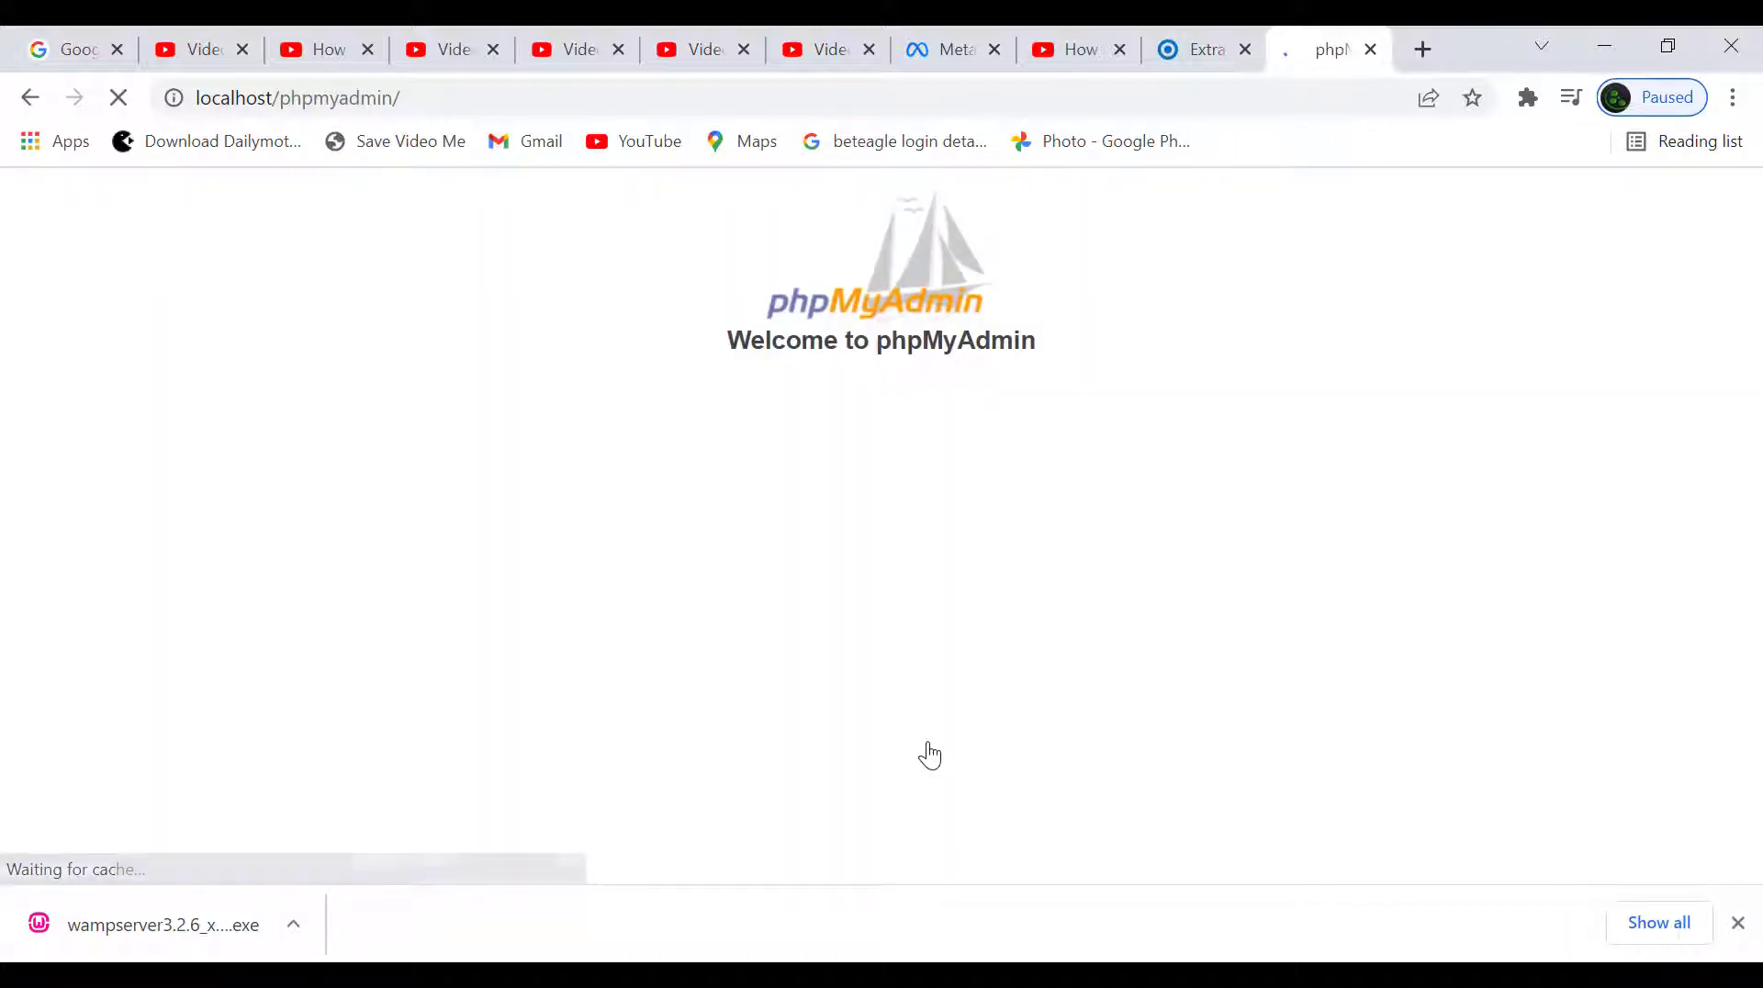
left_click(890, 672)
type("ro")
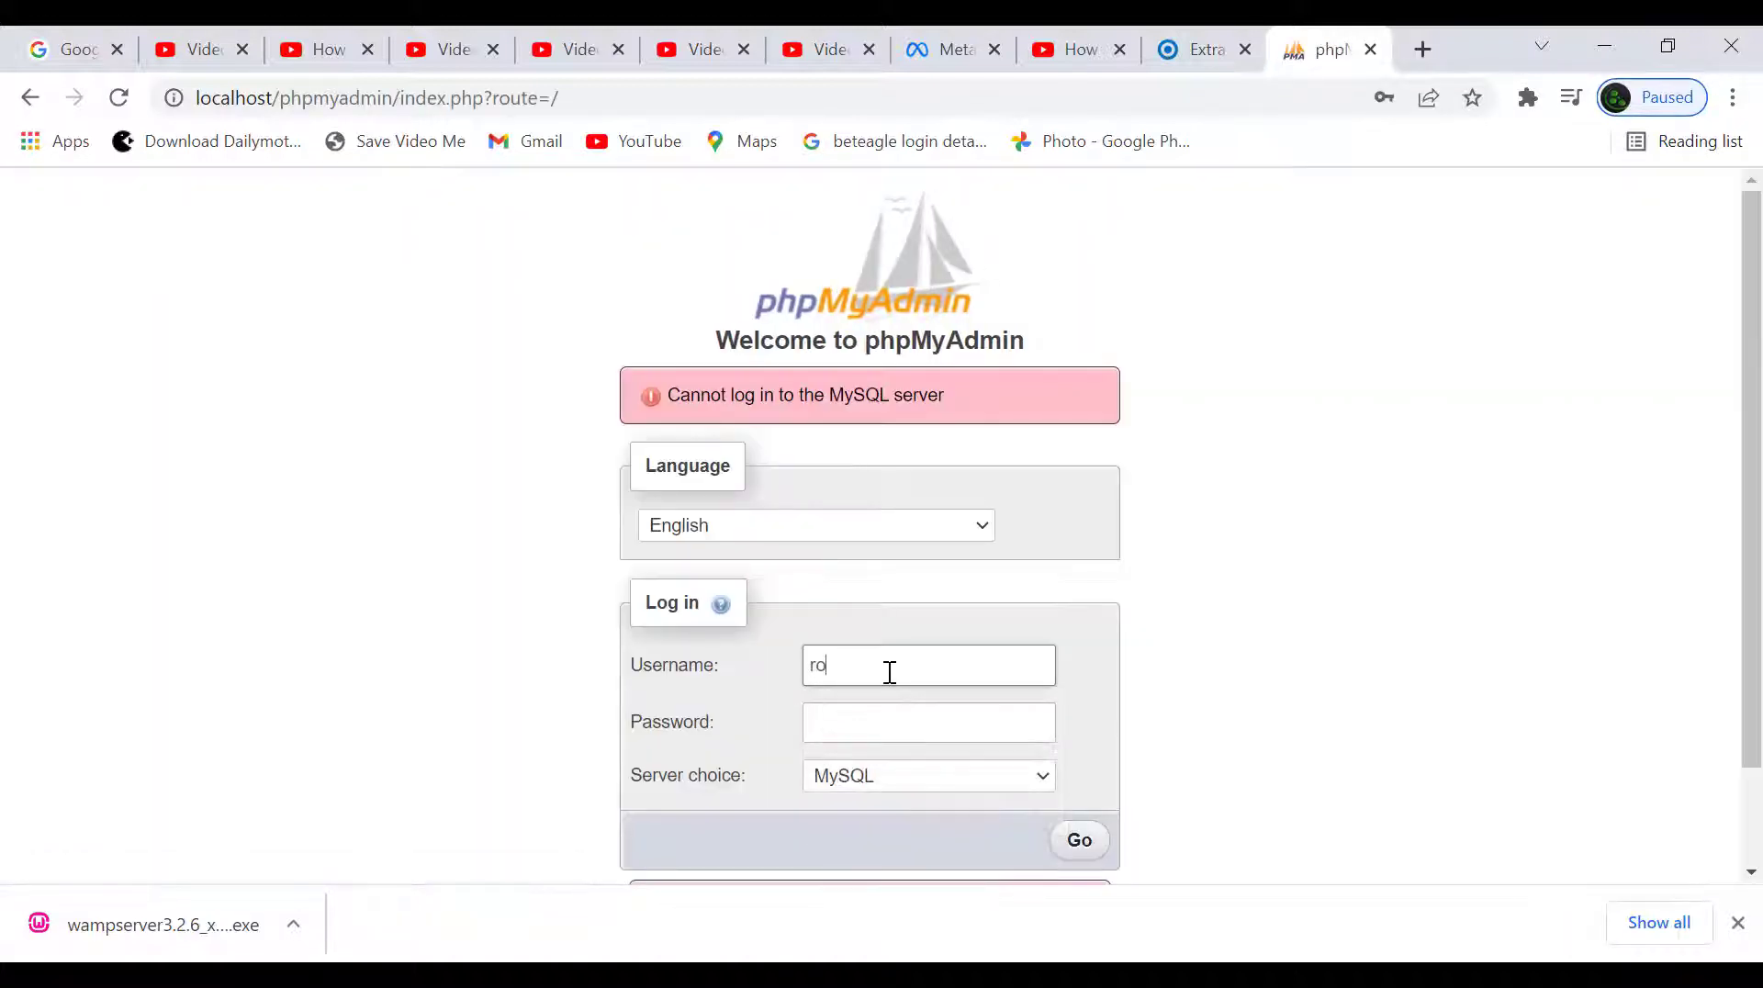
type("ot")
key("Return")
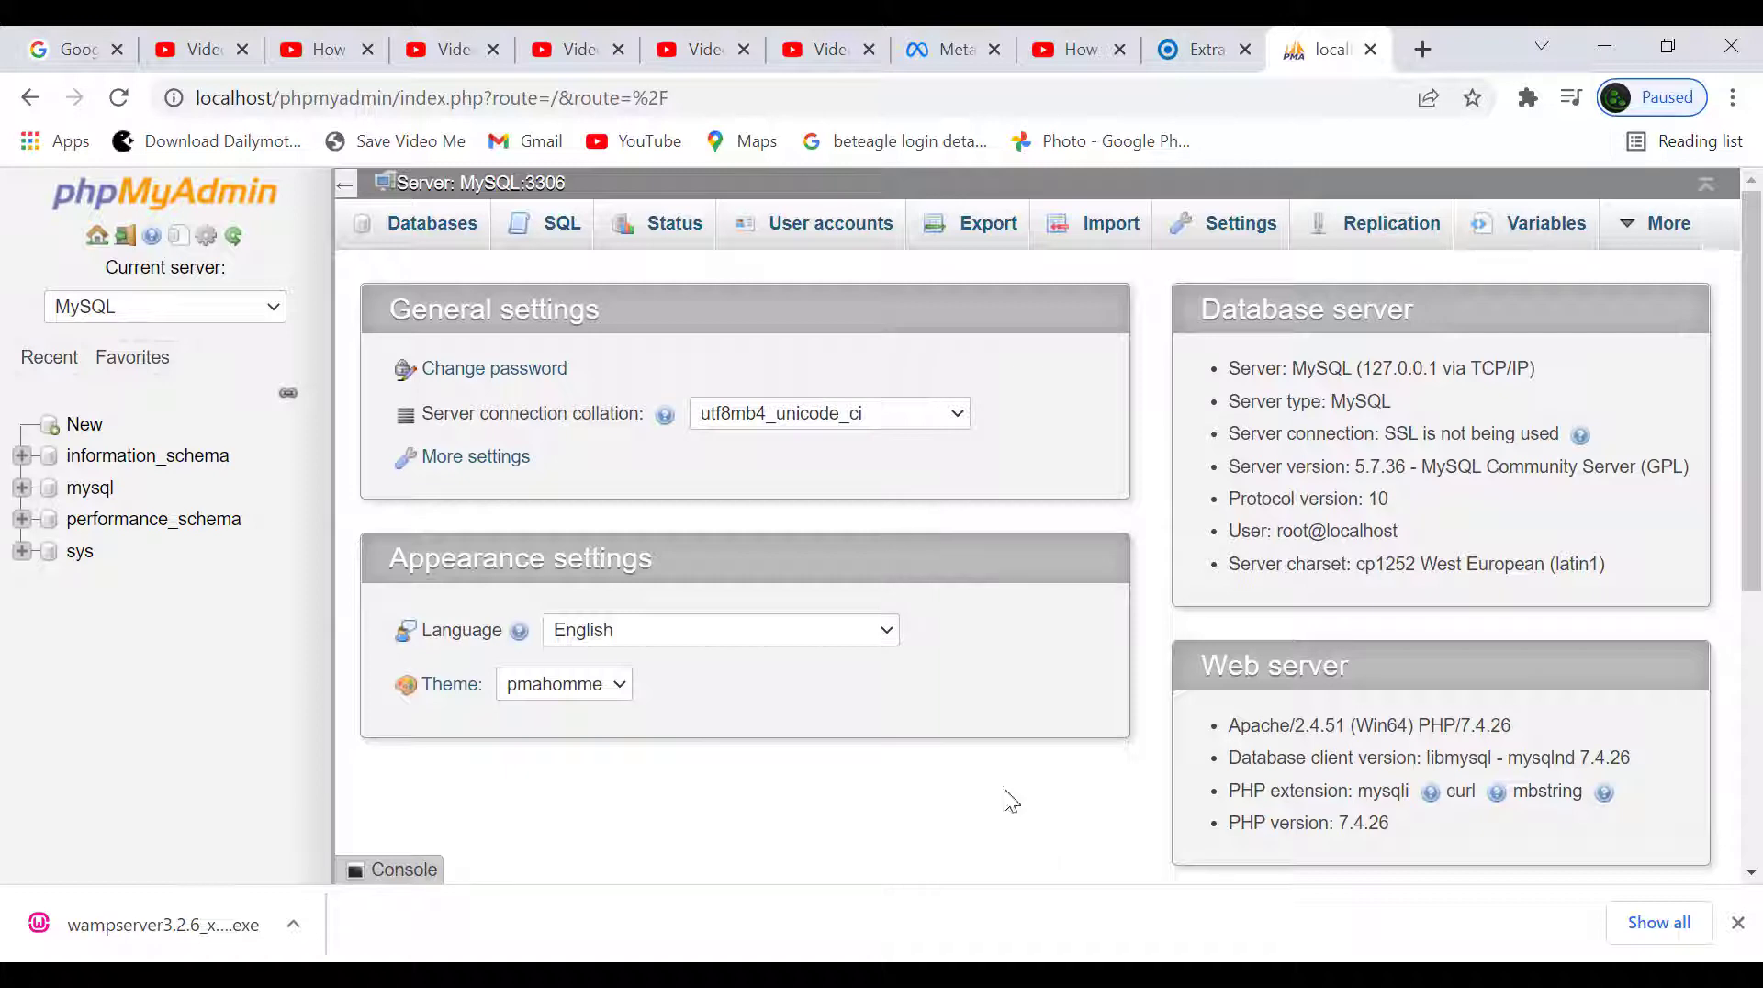
Create a database named demo with the utf8_general_ci collation
left_click(428, 231)
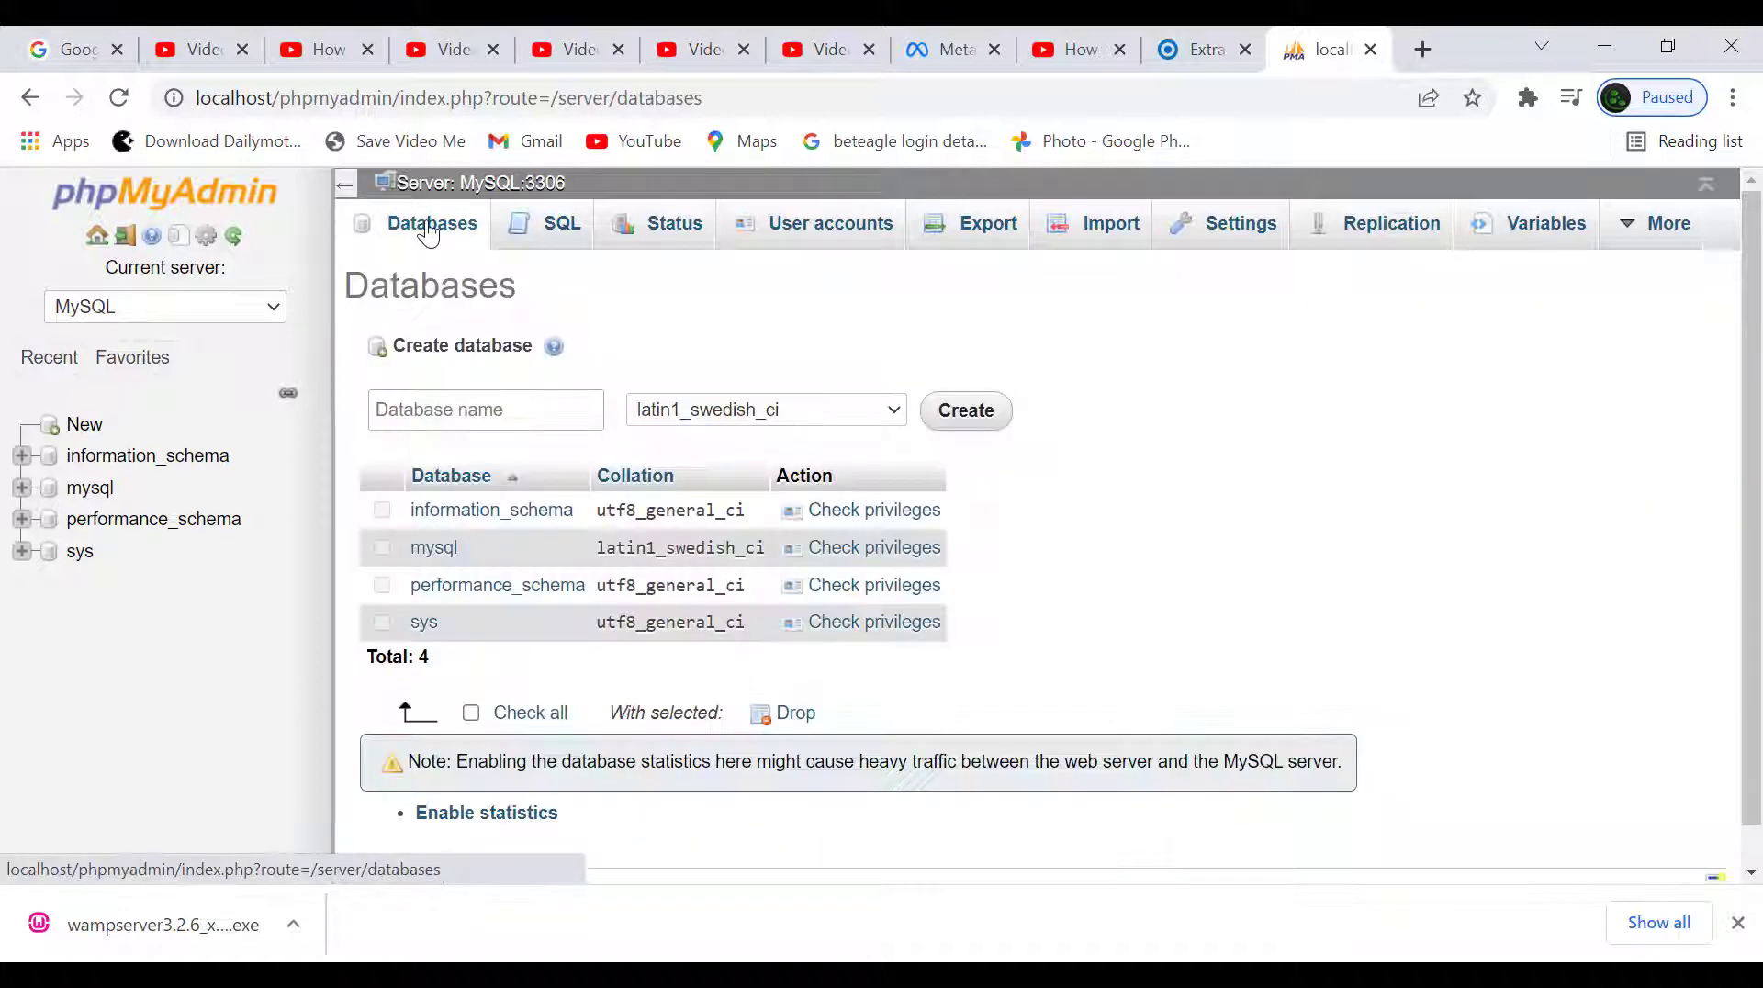
left_click(460, 413)
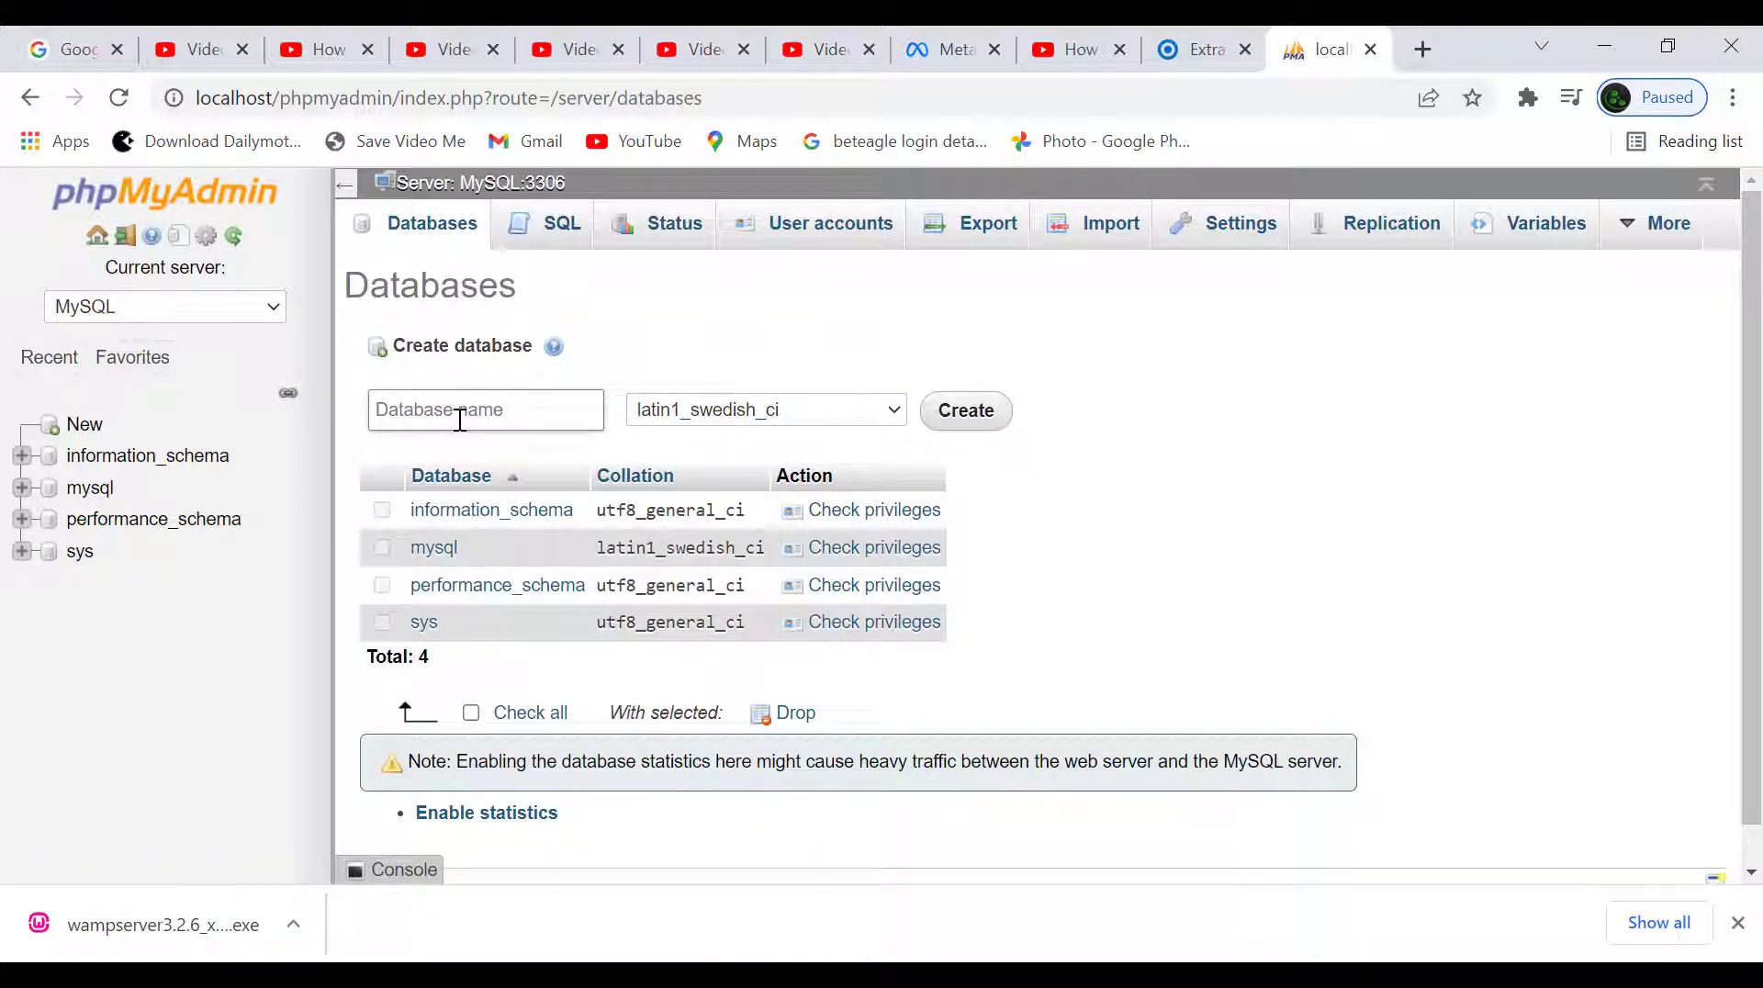
type("demo")
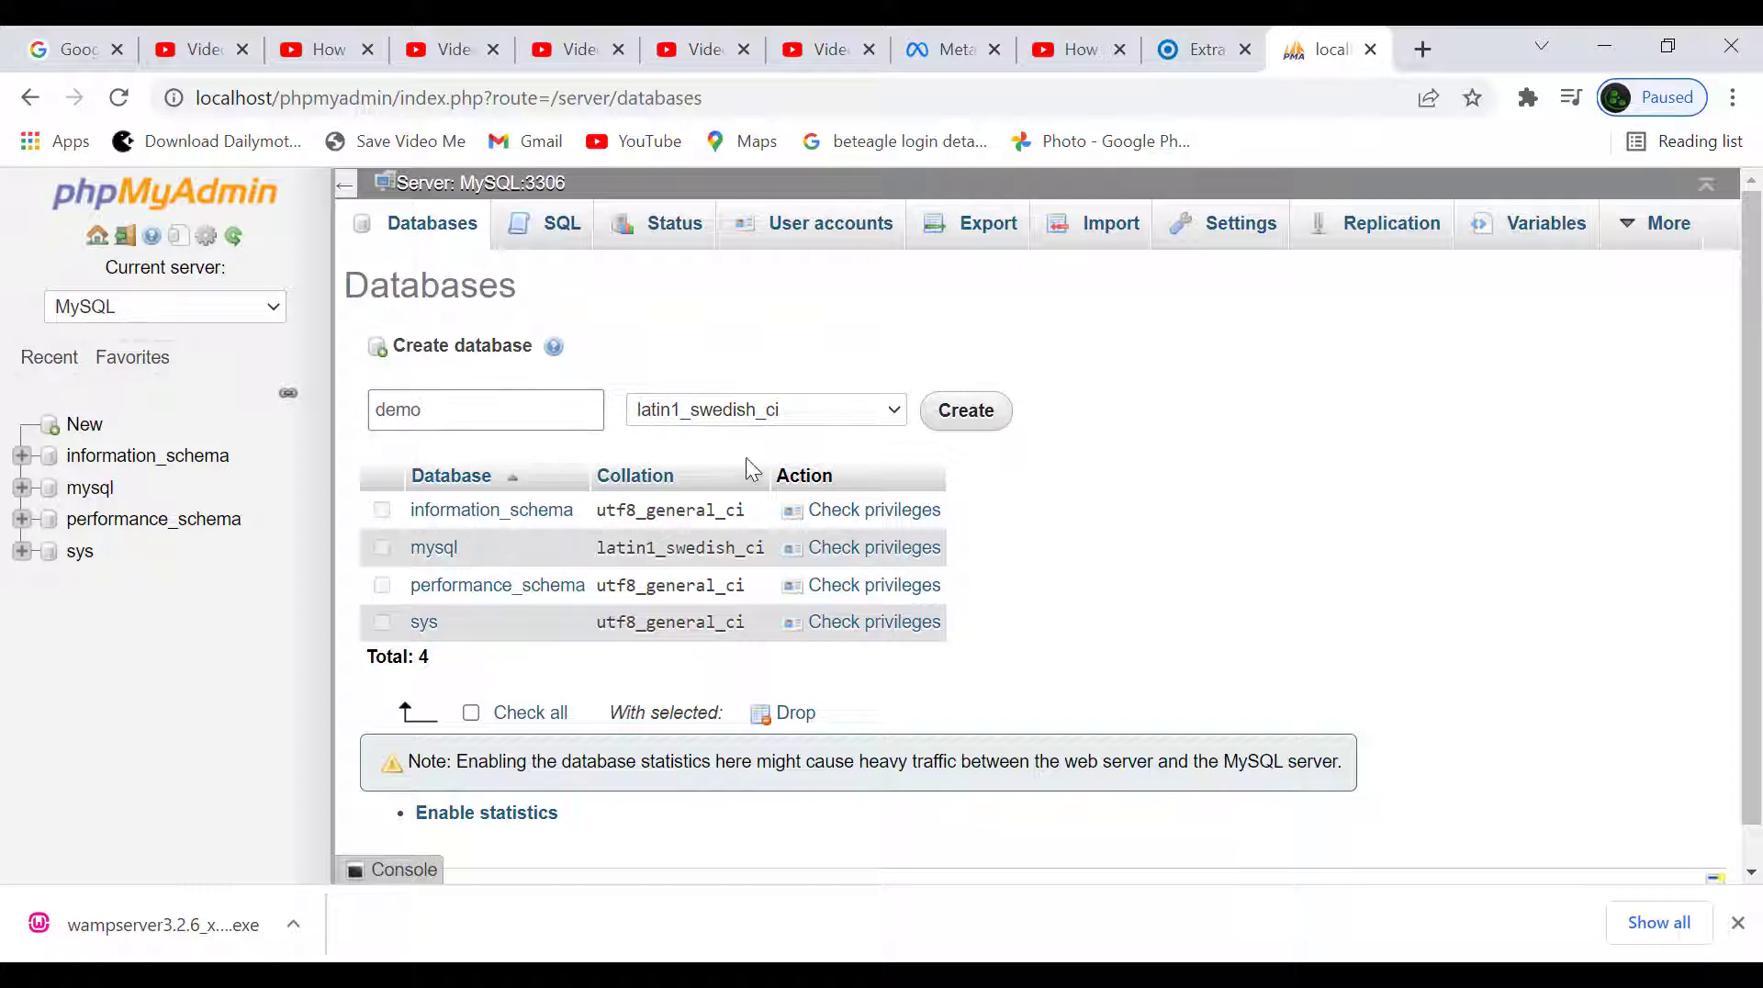
left_click(895, 410)
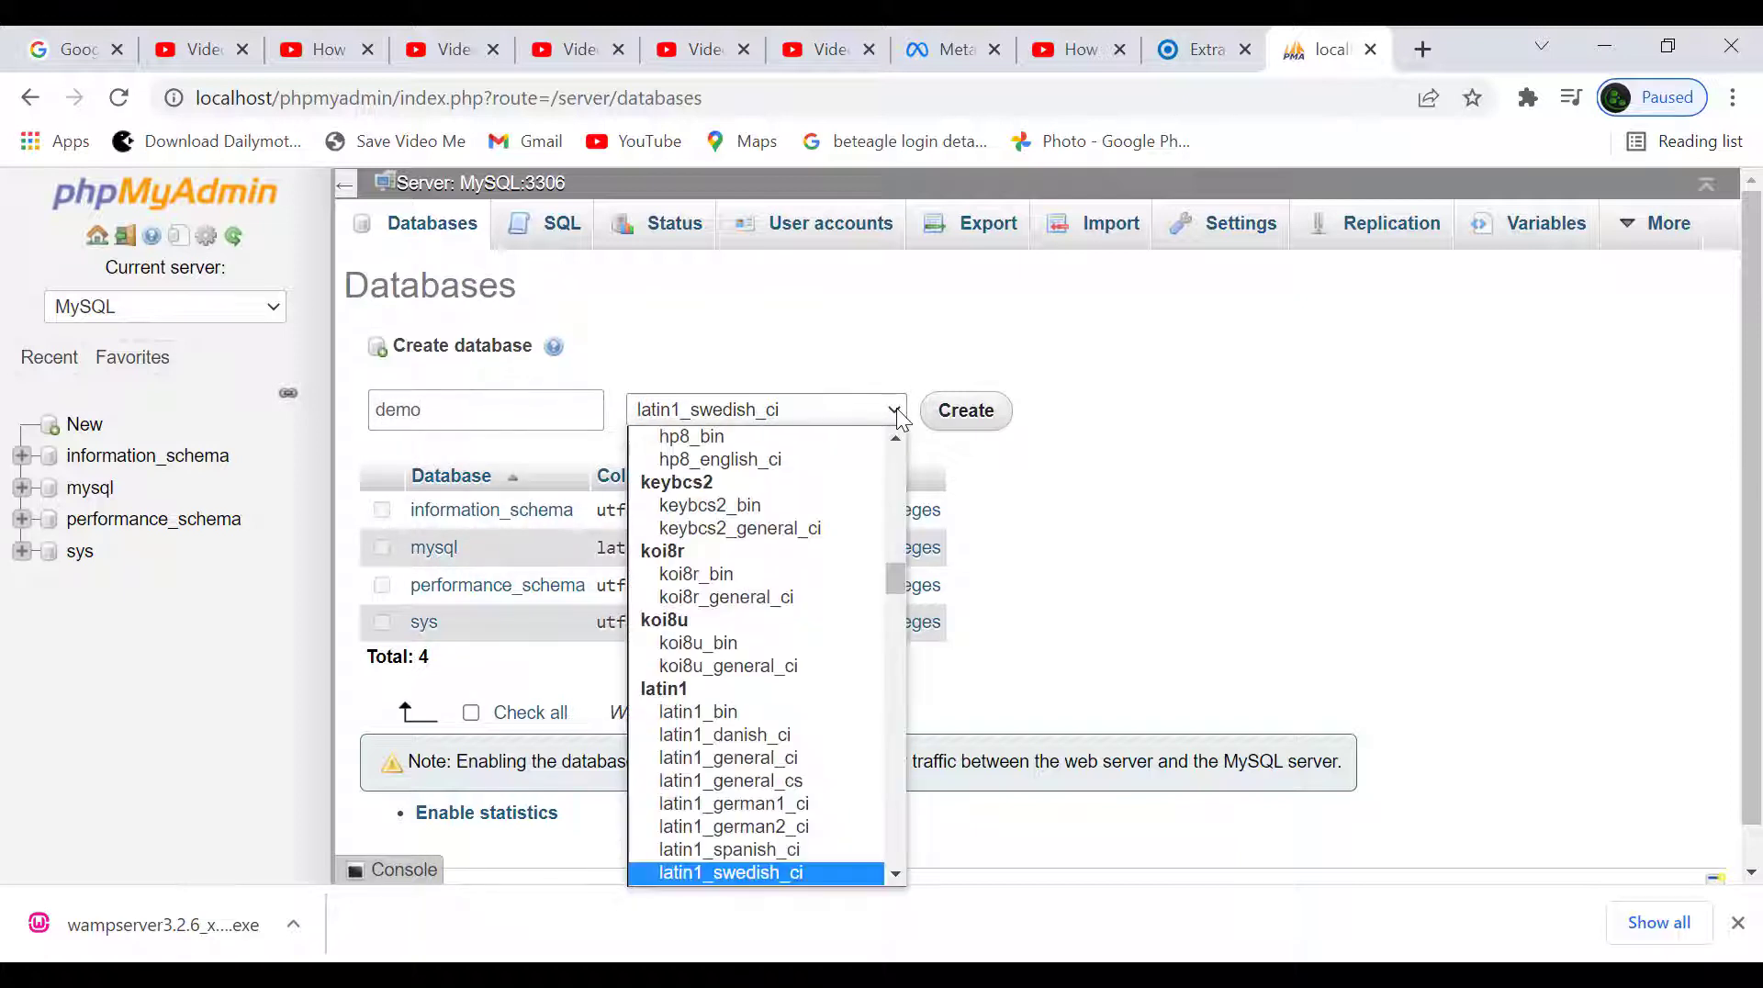
scroll(789, 702, "down", 10)
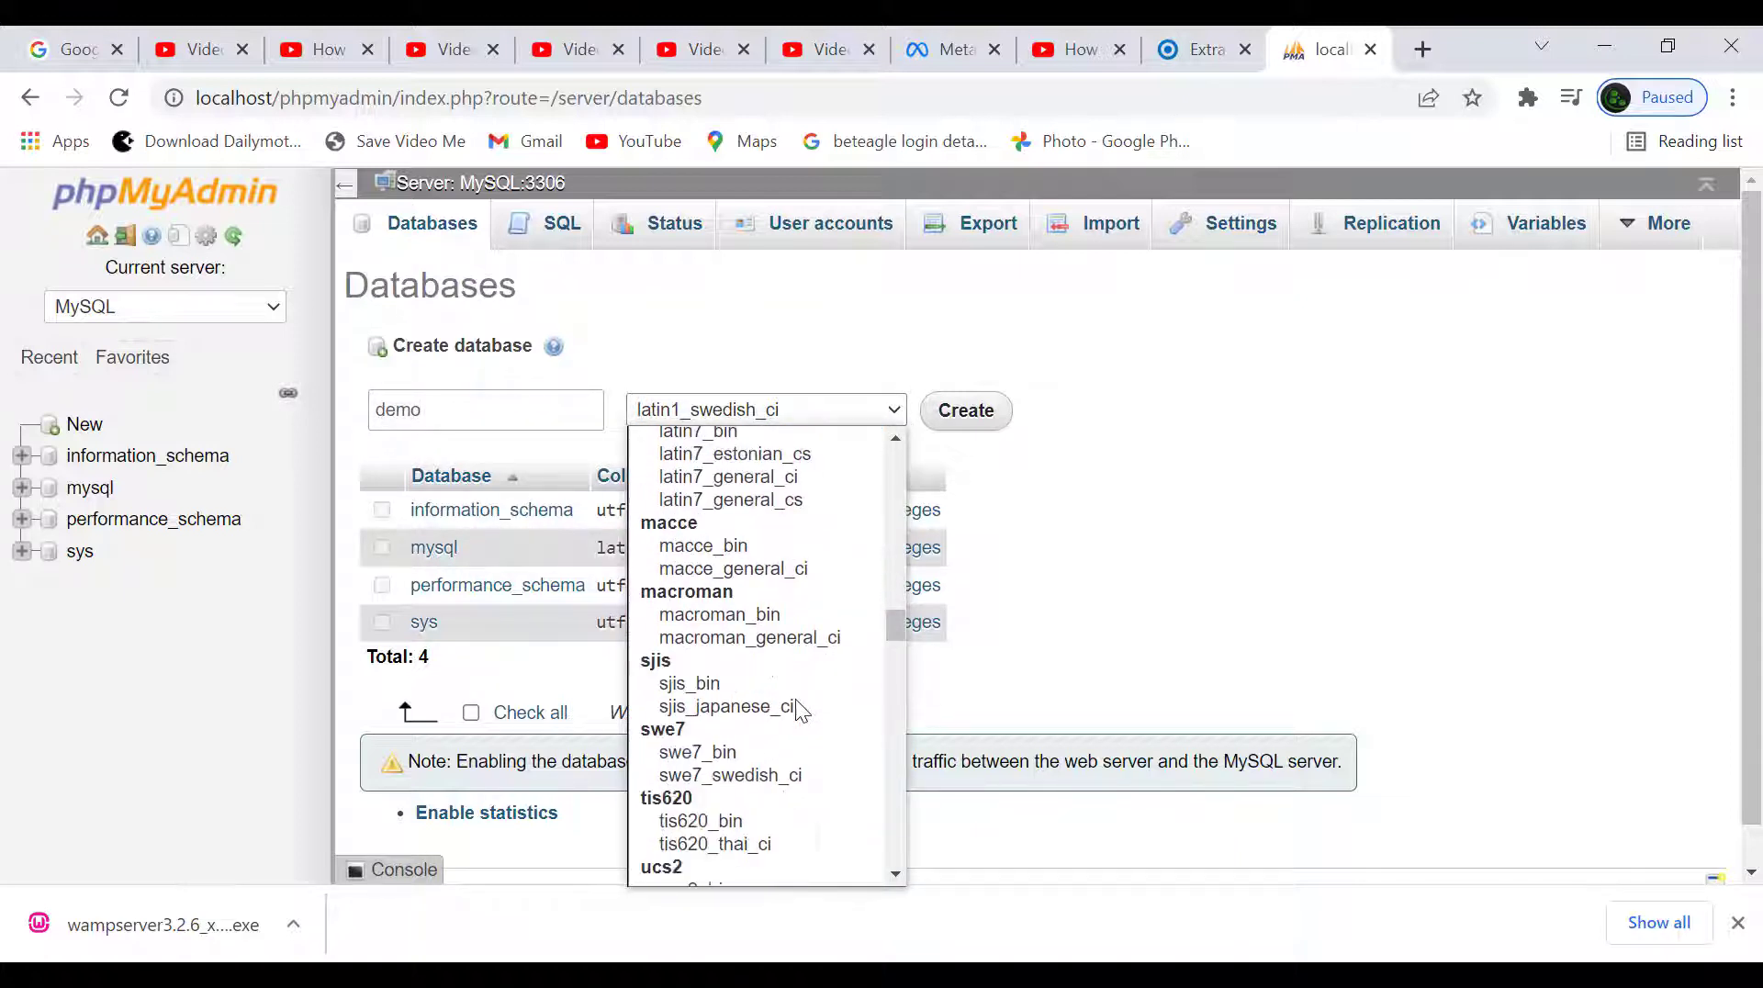
scroll(797, 707, "down", 15)
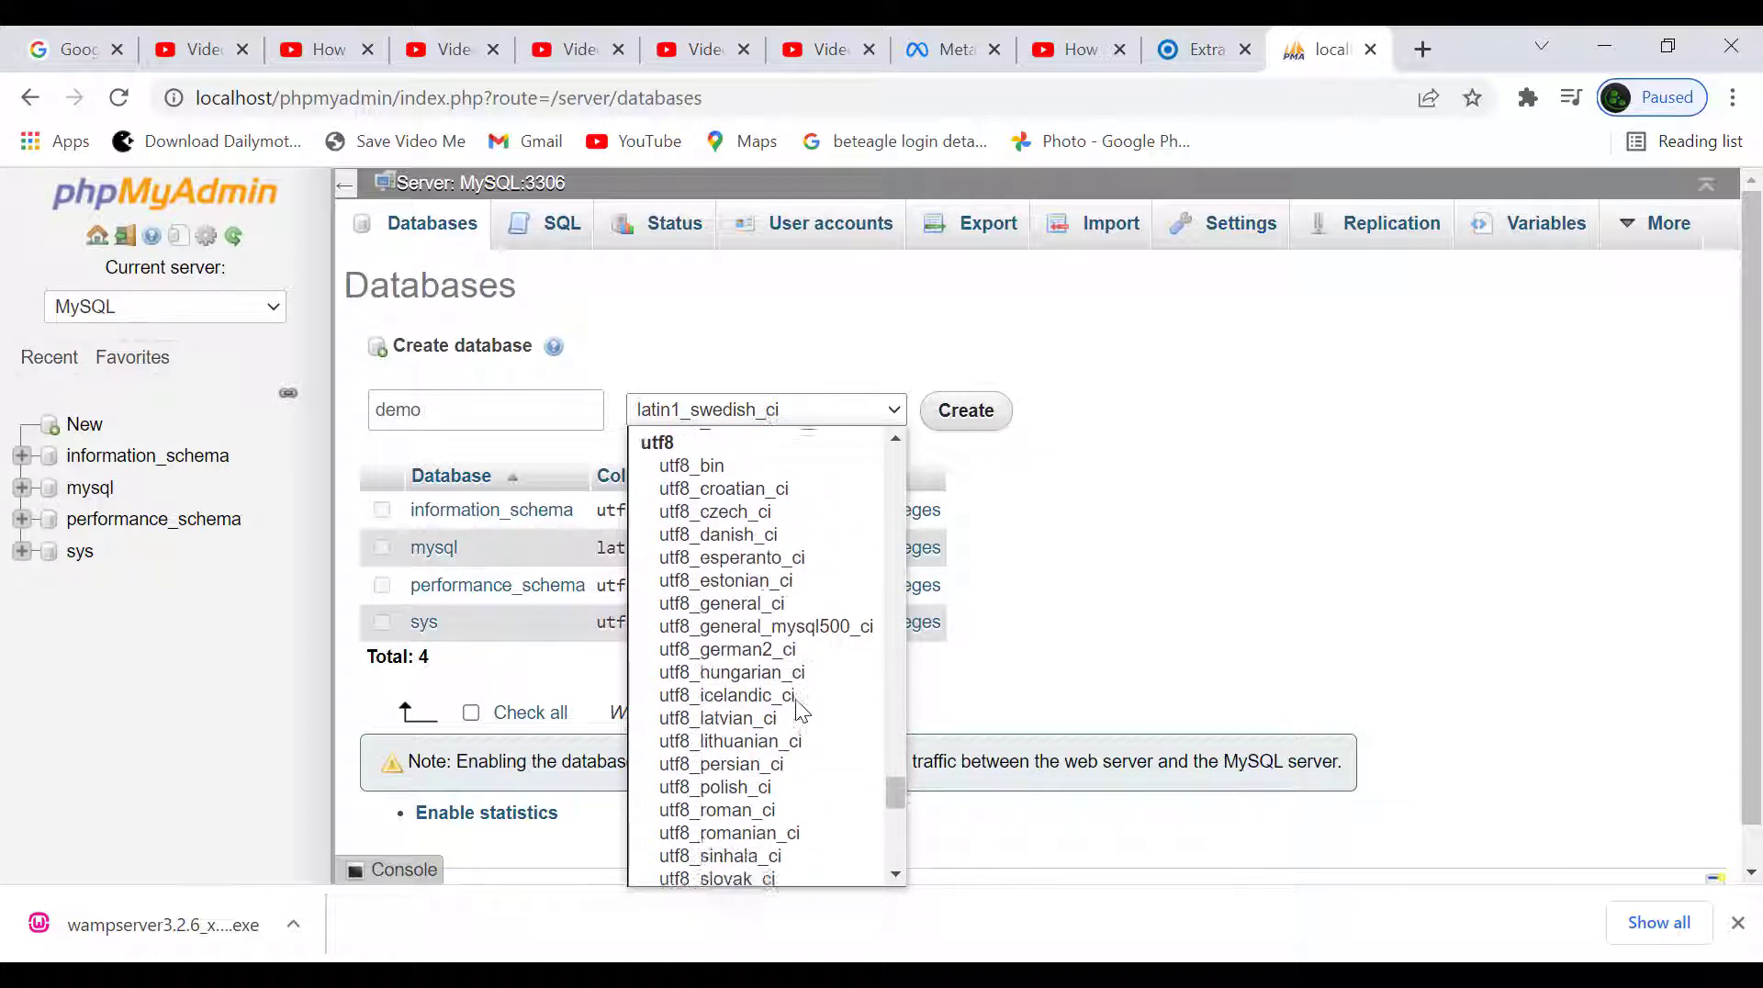
scroll(801, 712, "down", 5)
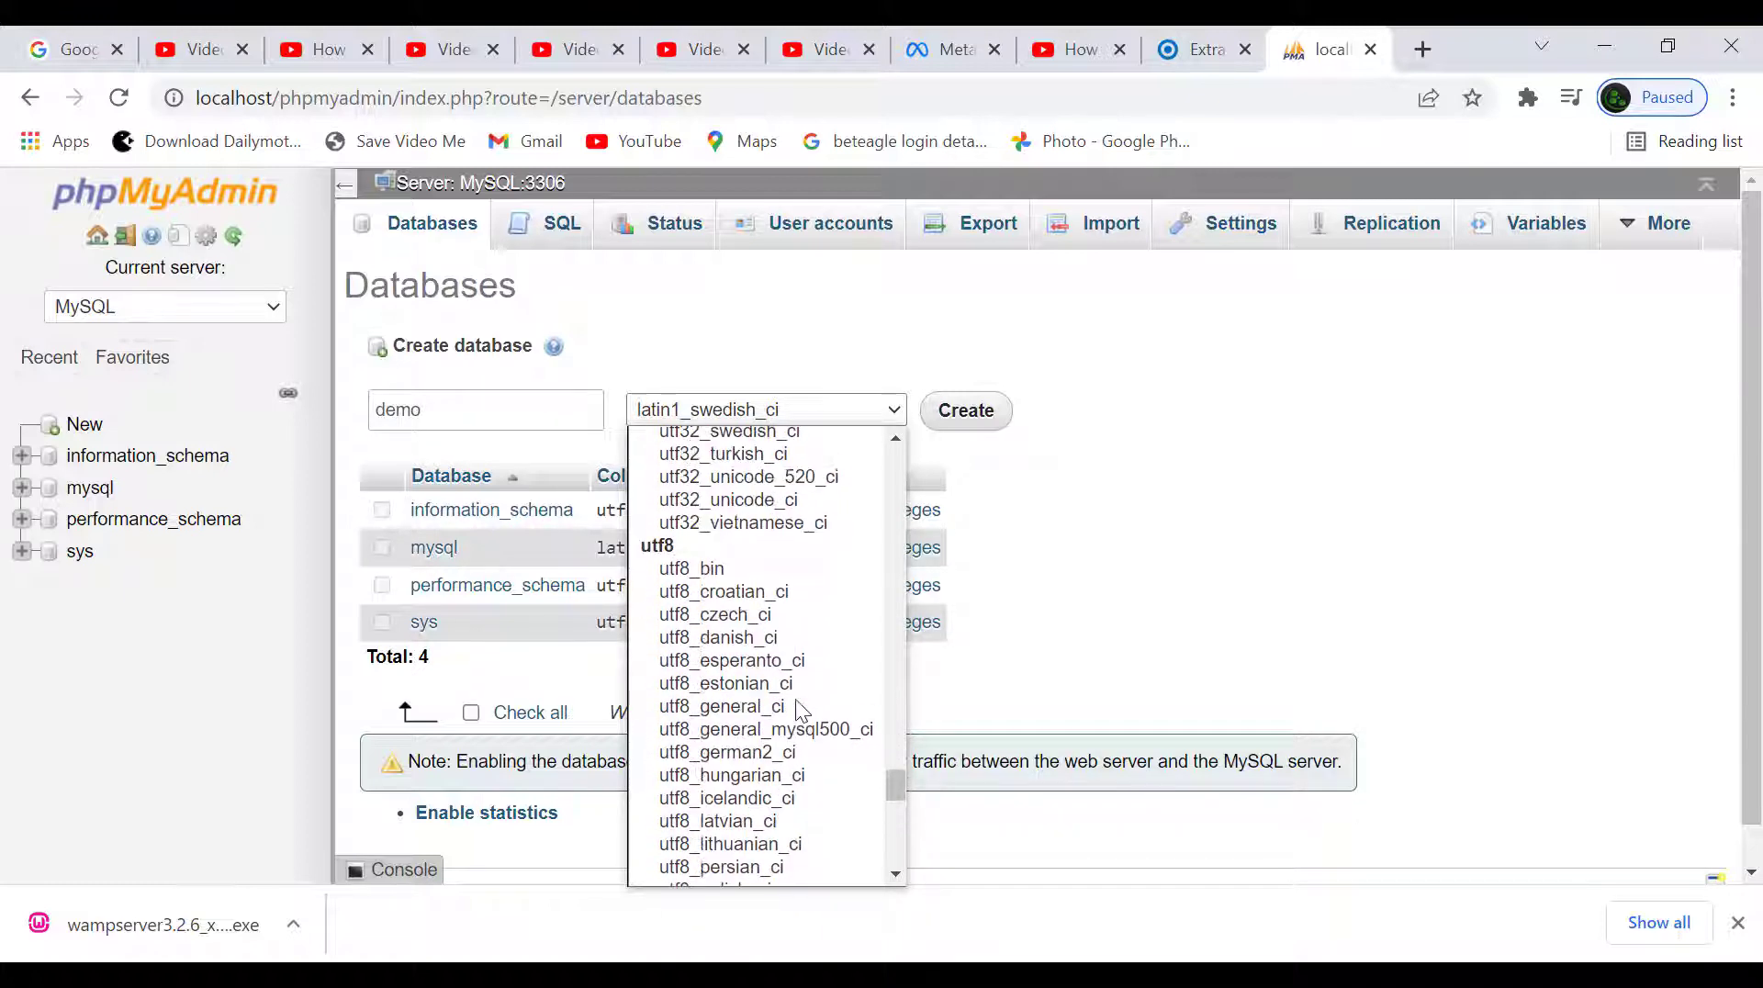
left_click(795, 701)
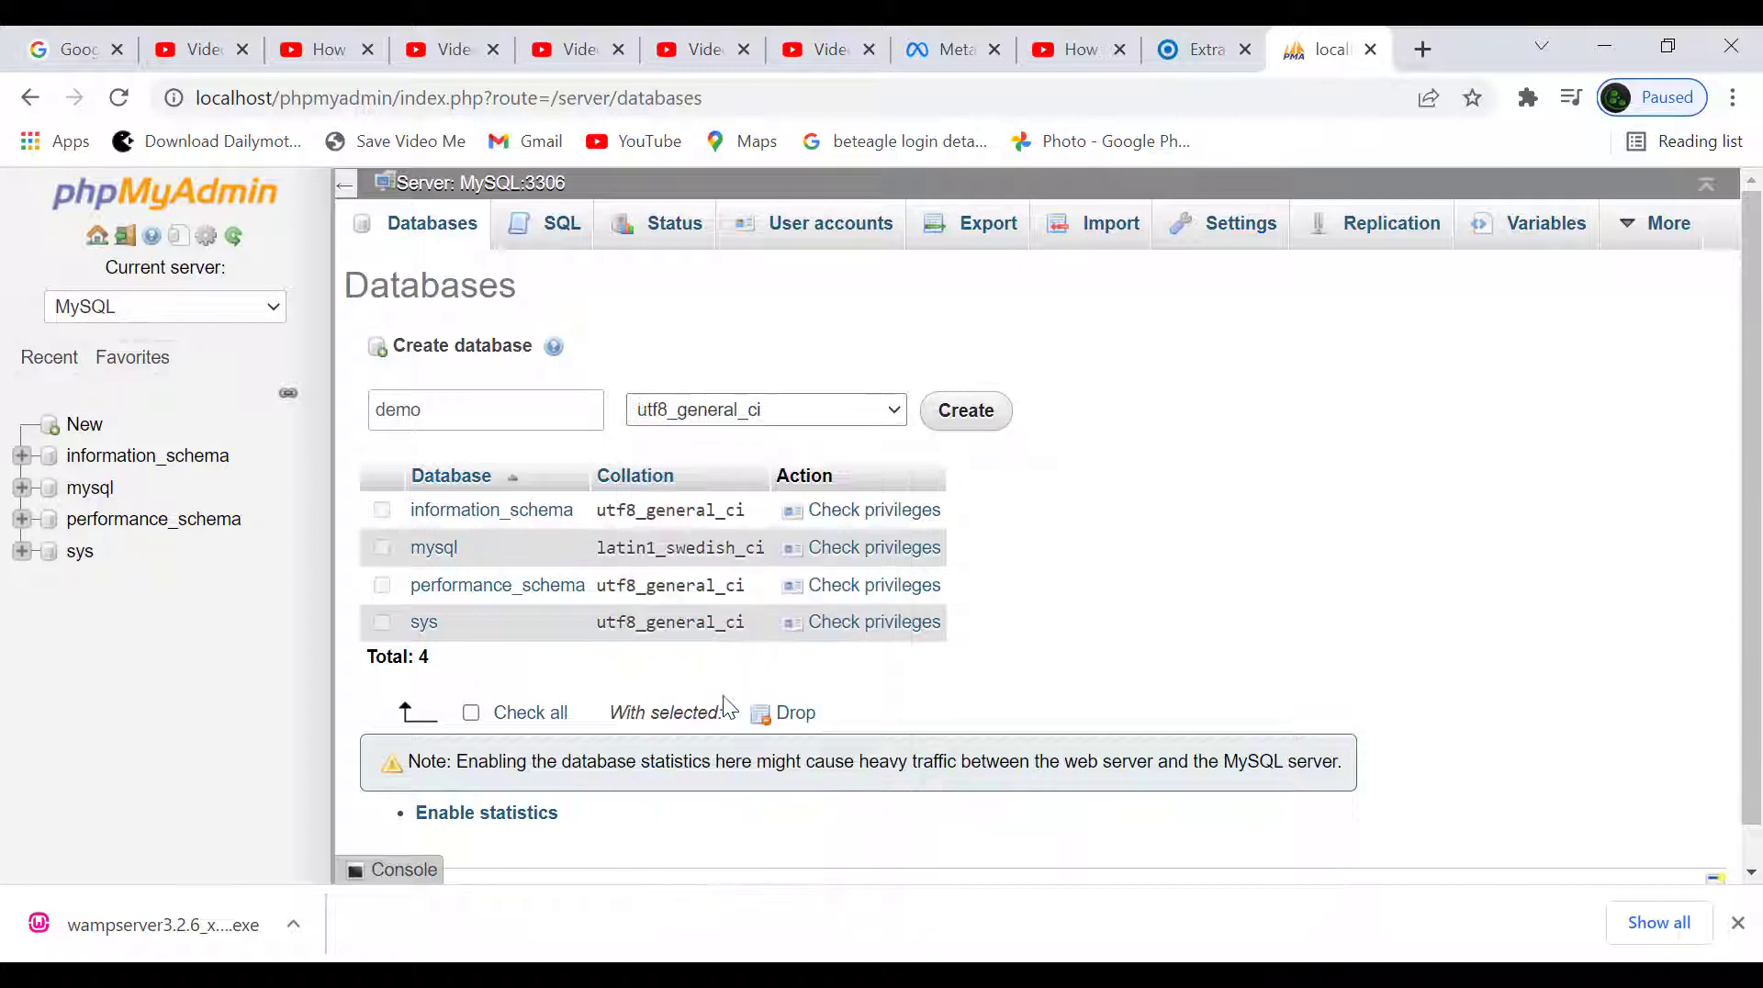
left_click(960, 415)
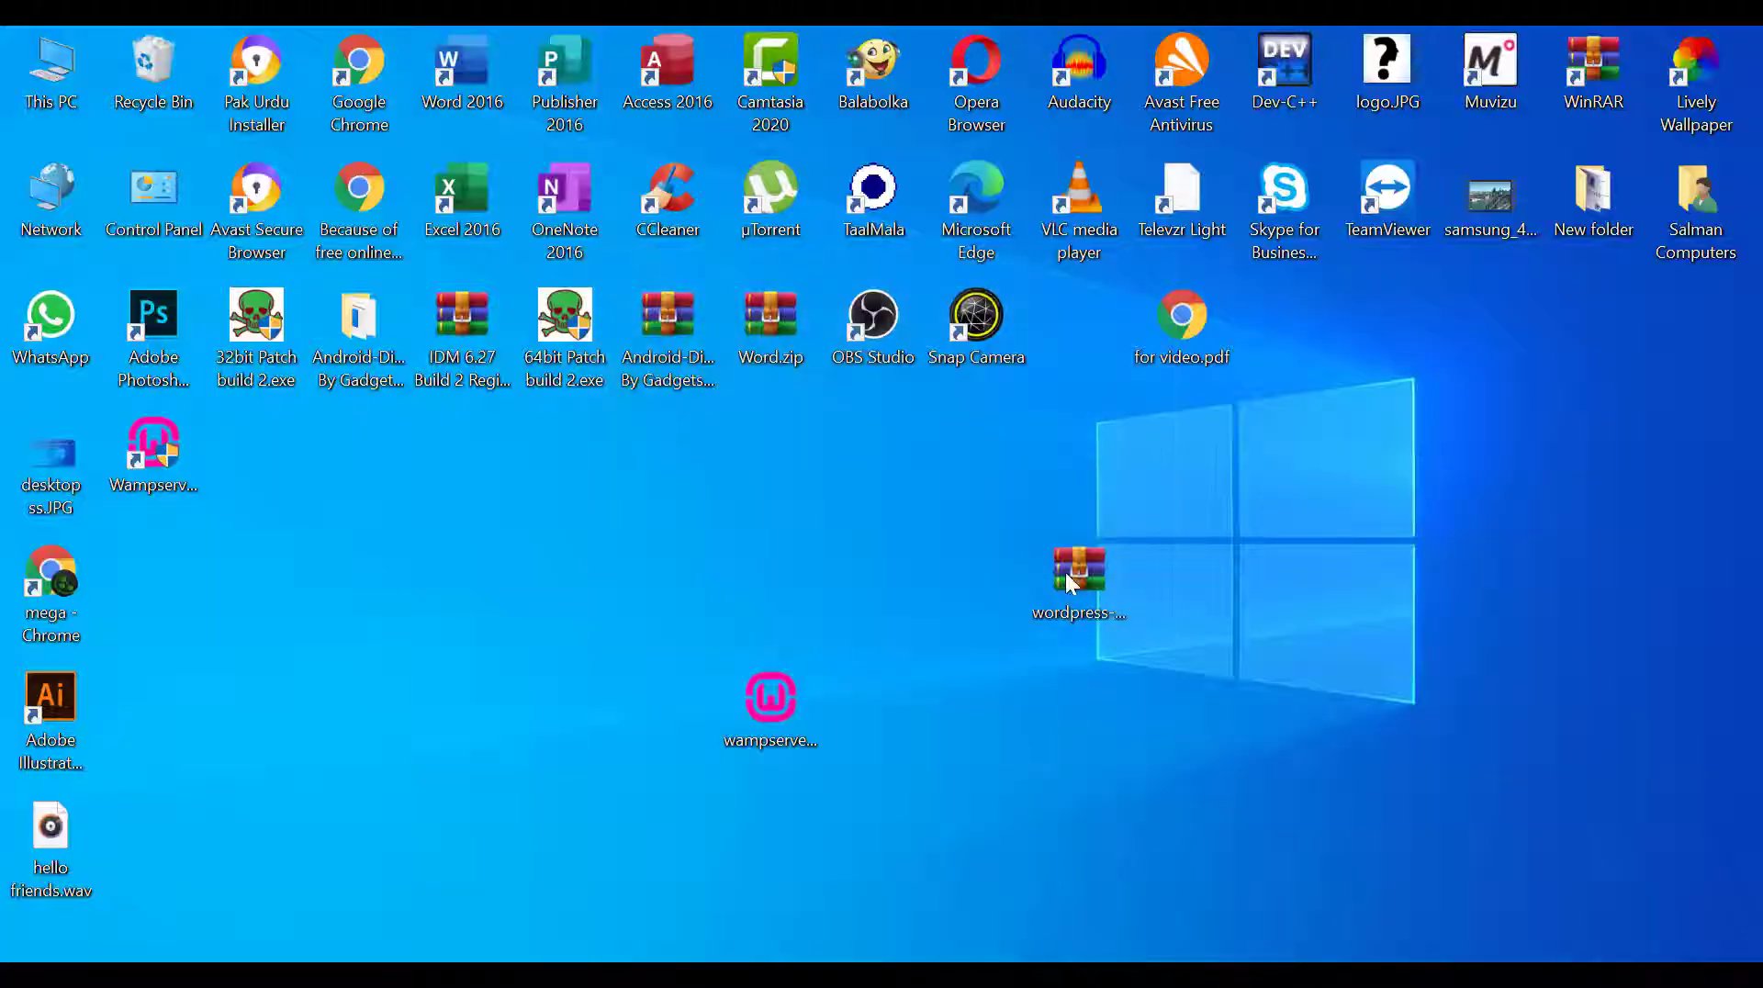
left_click(1067, 579)
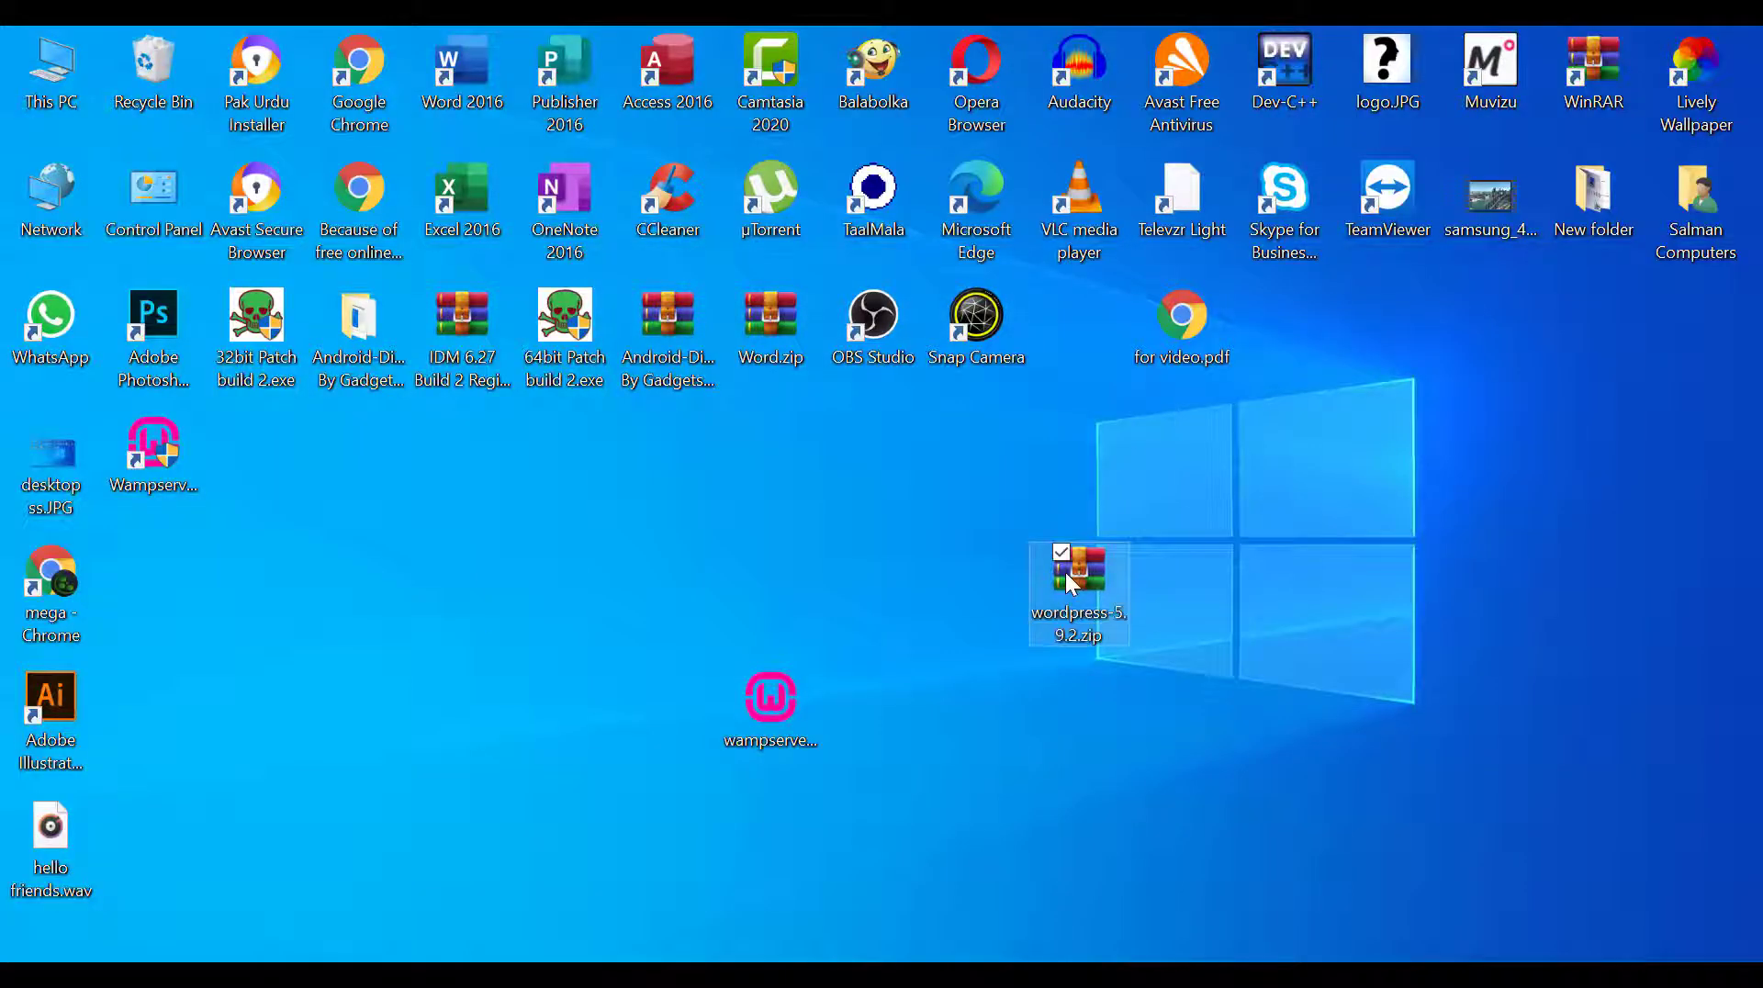
right_click(1067, 582)
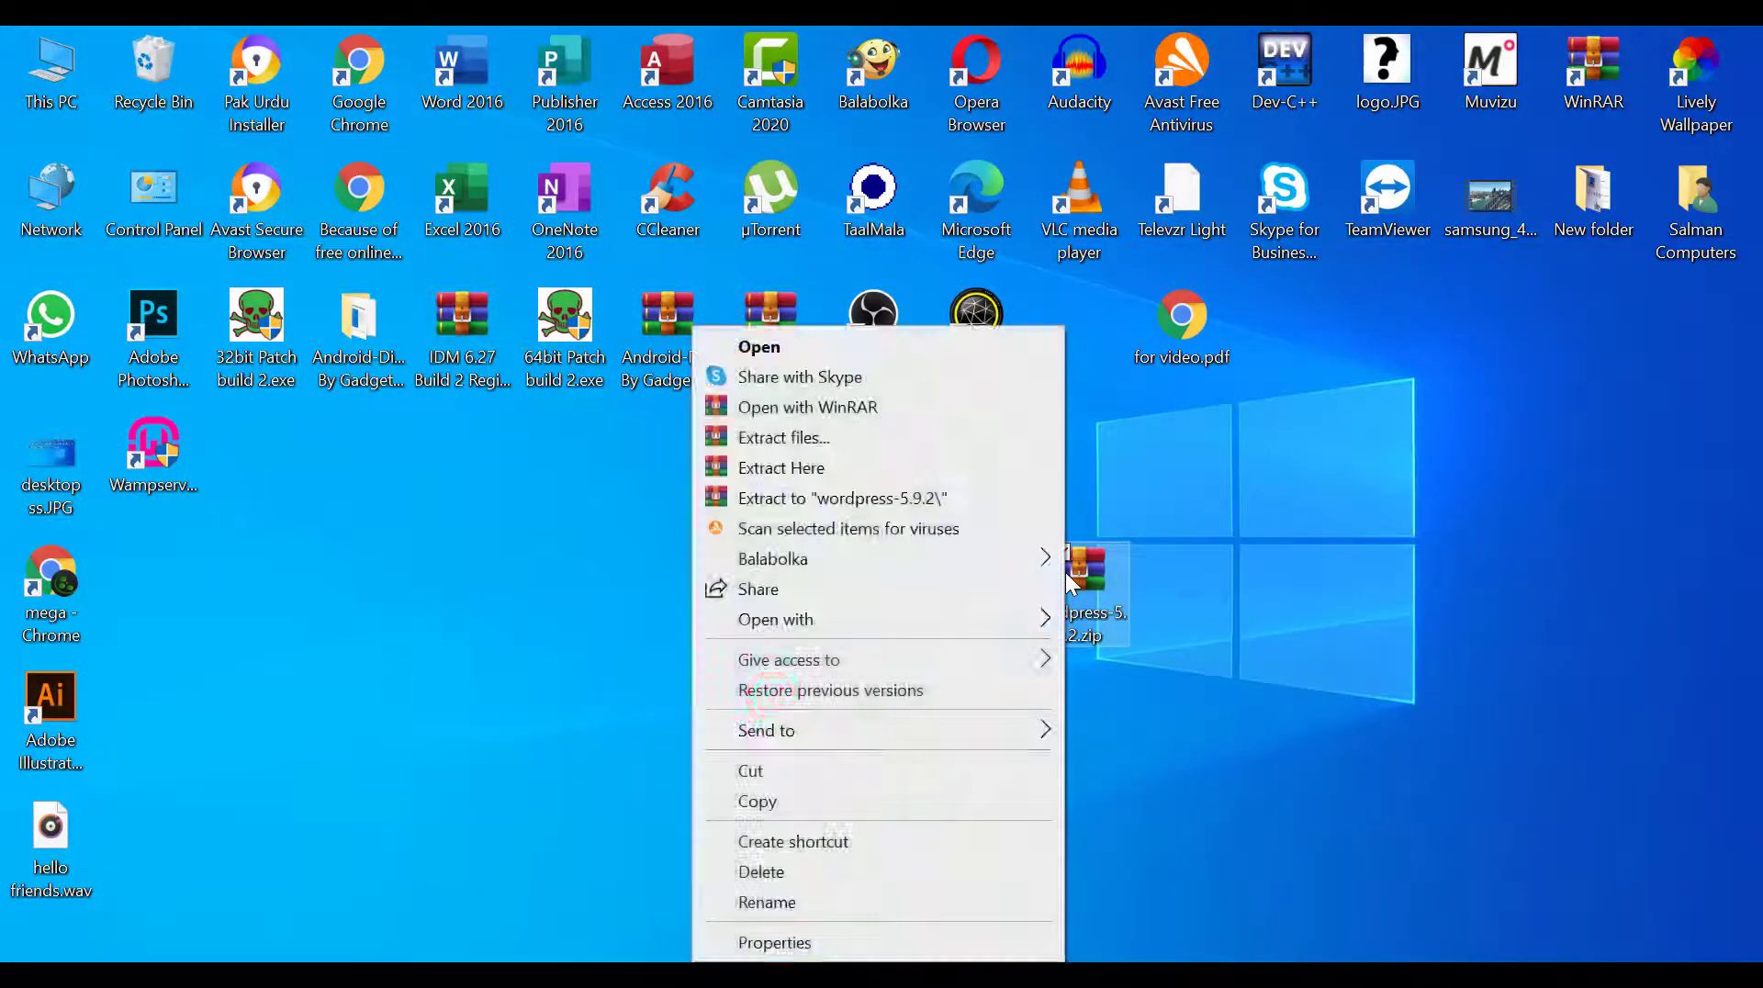
left_click(891, 437)
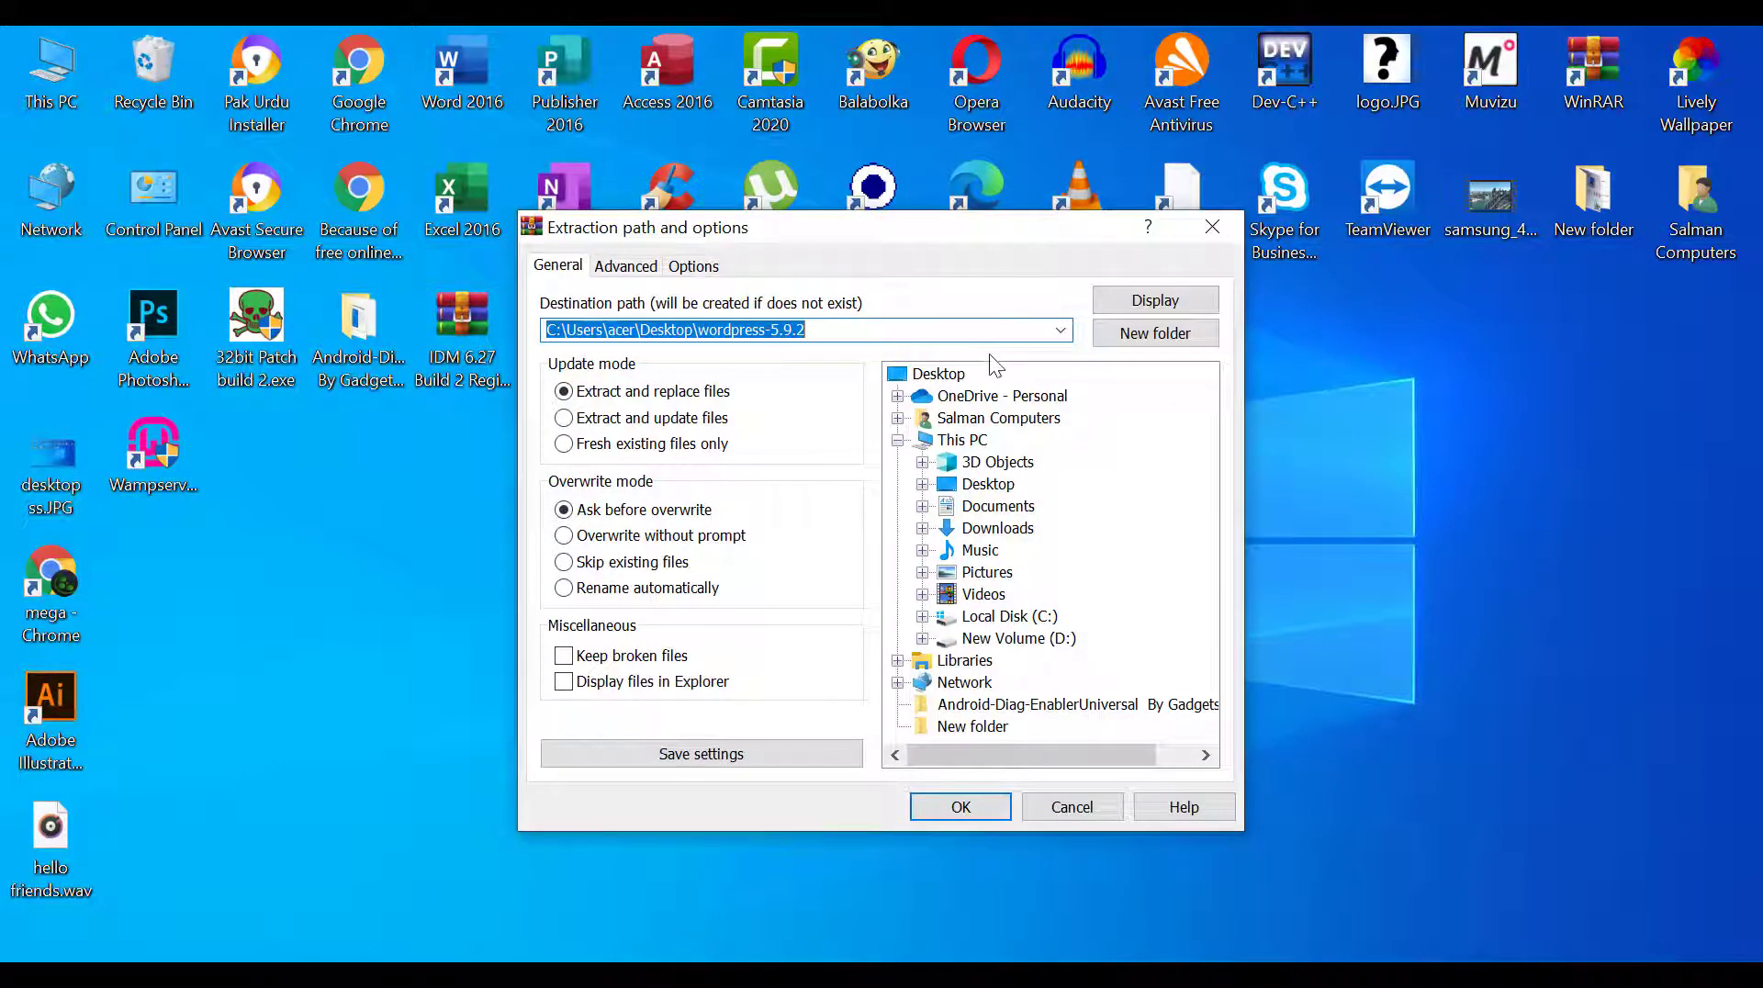
left_click(1013, 619)
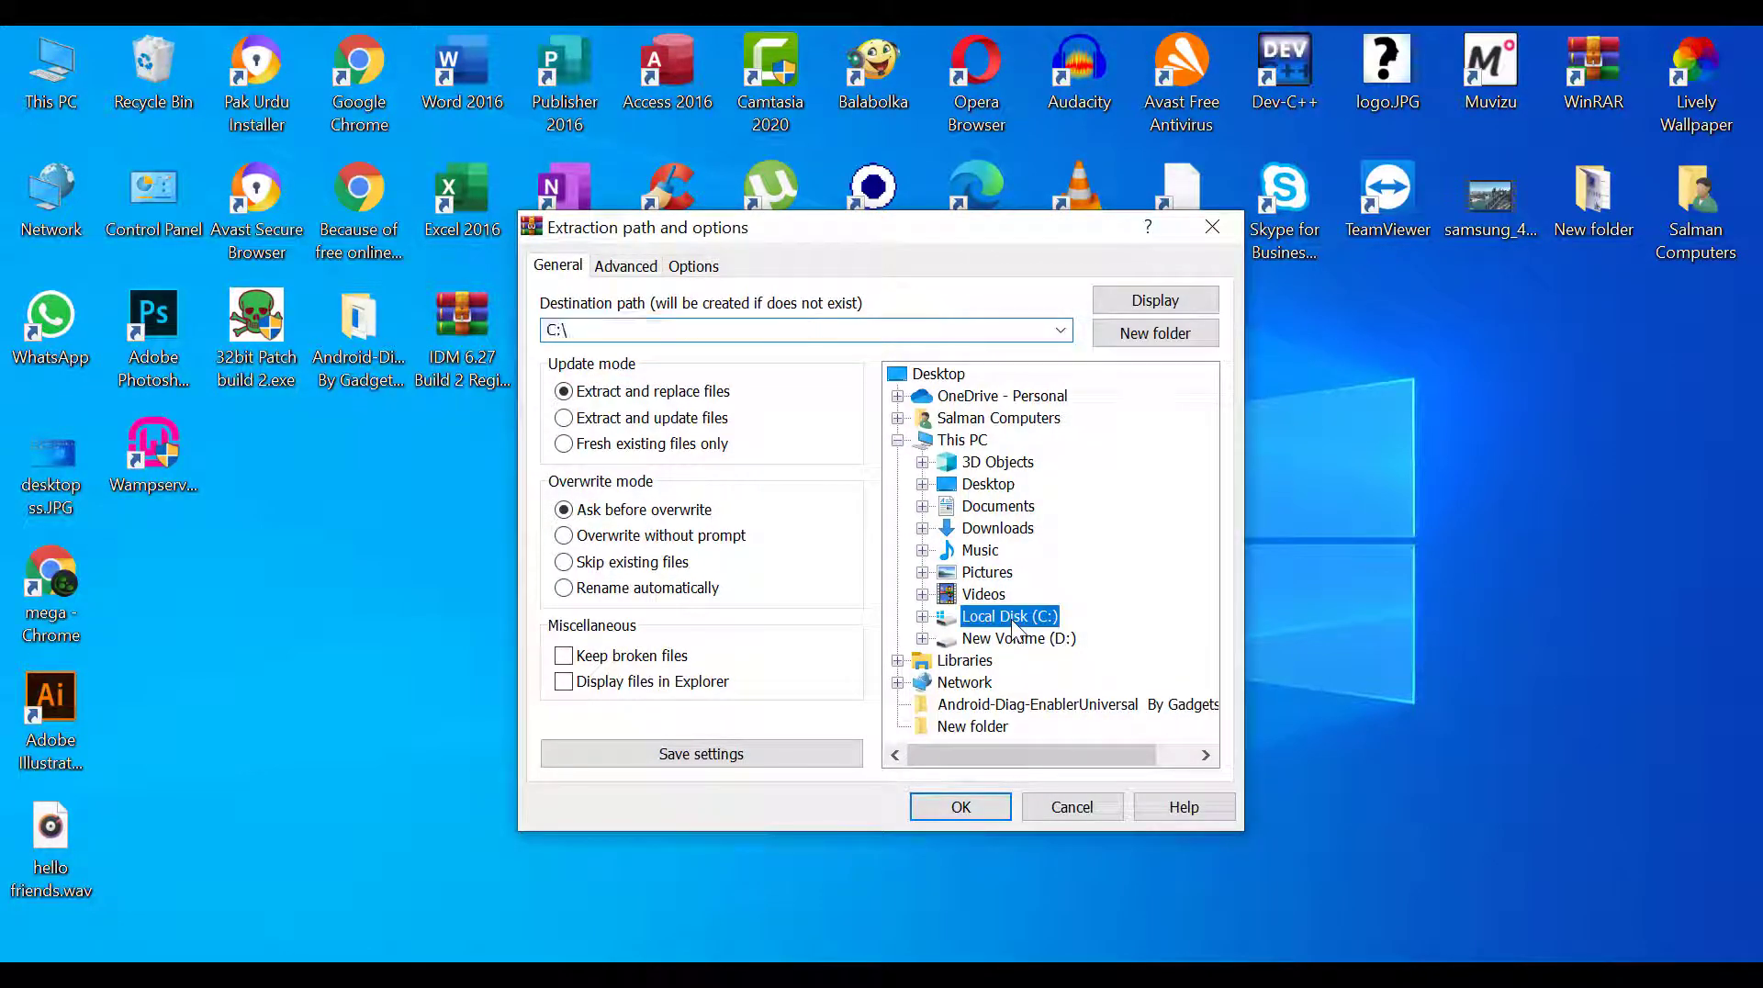
double_click(1014, 621)
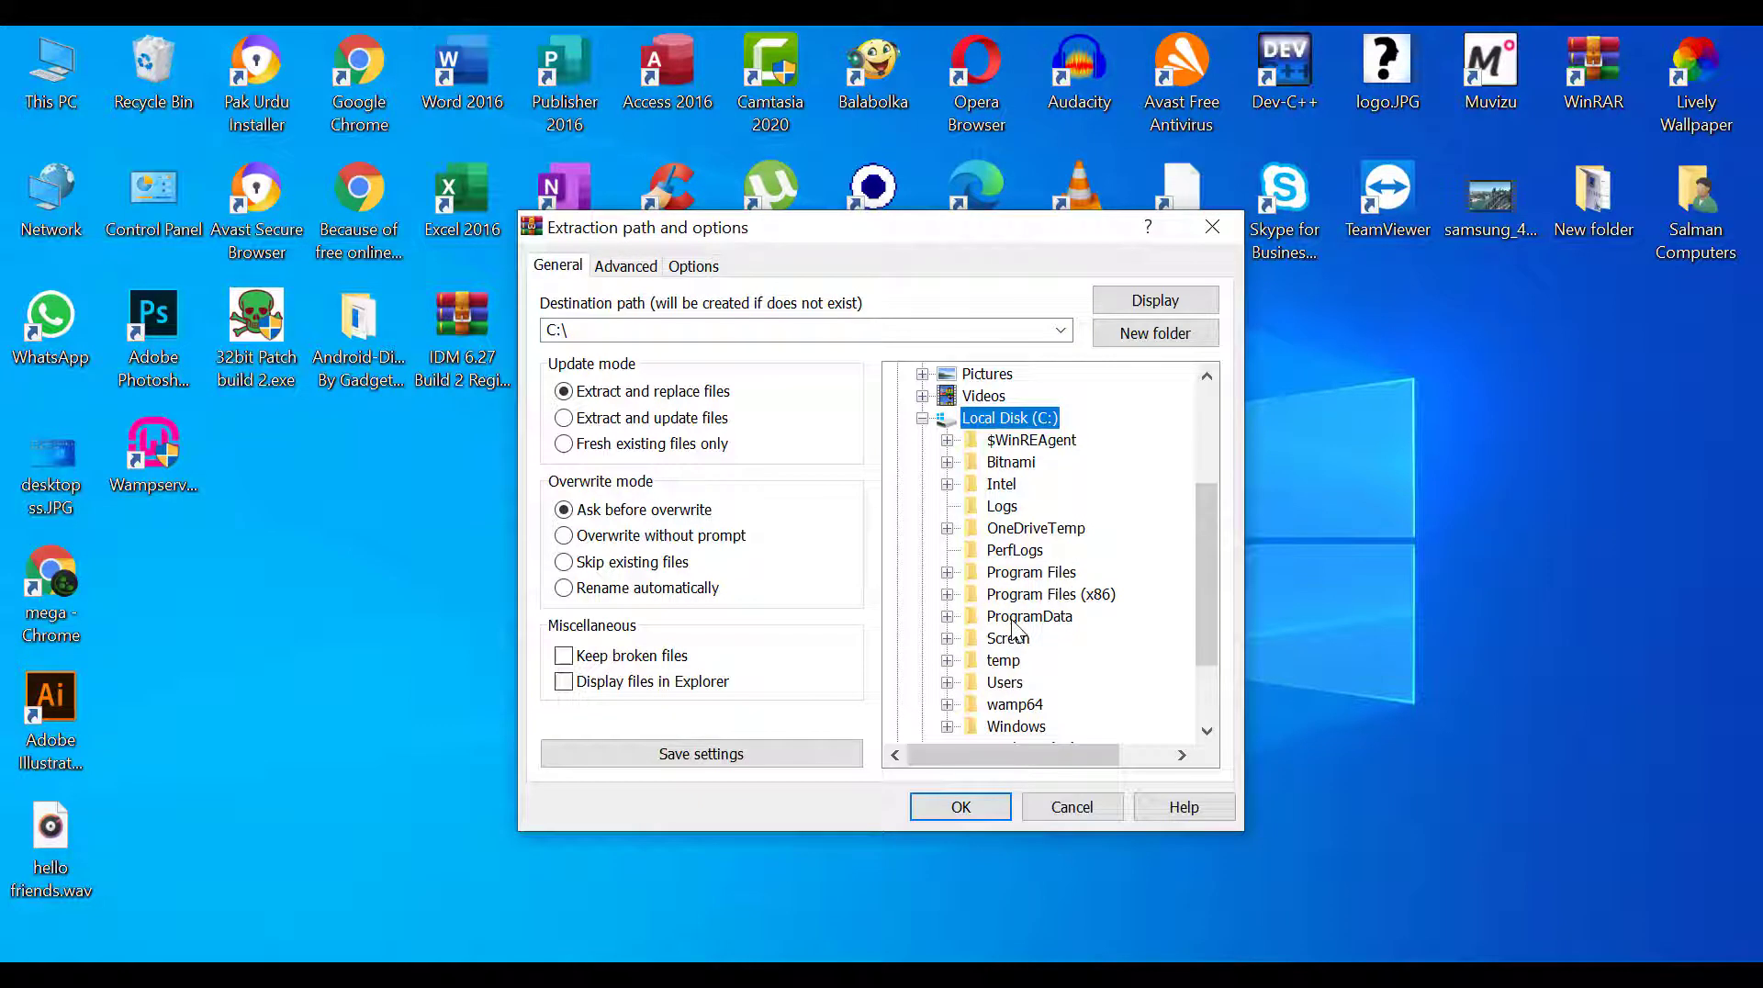
left_click(1014, 707)
double_click(1015, 707)
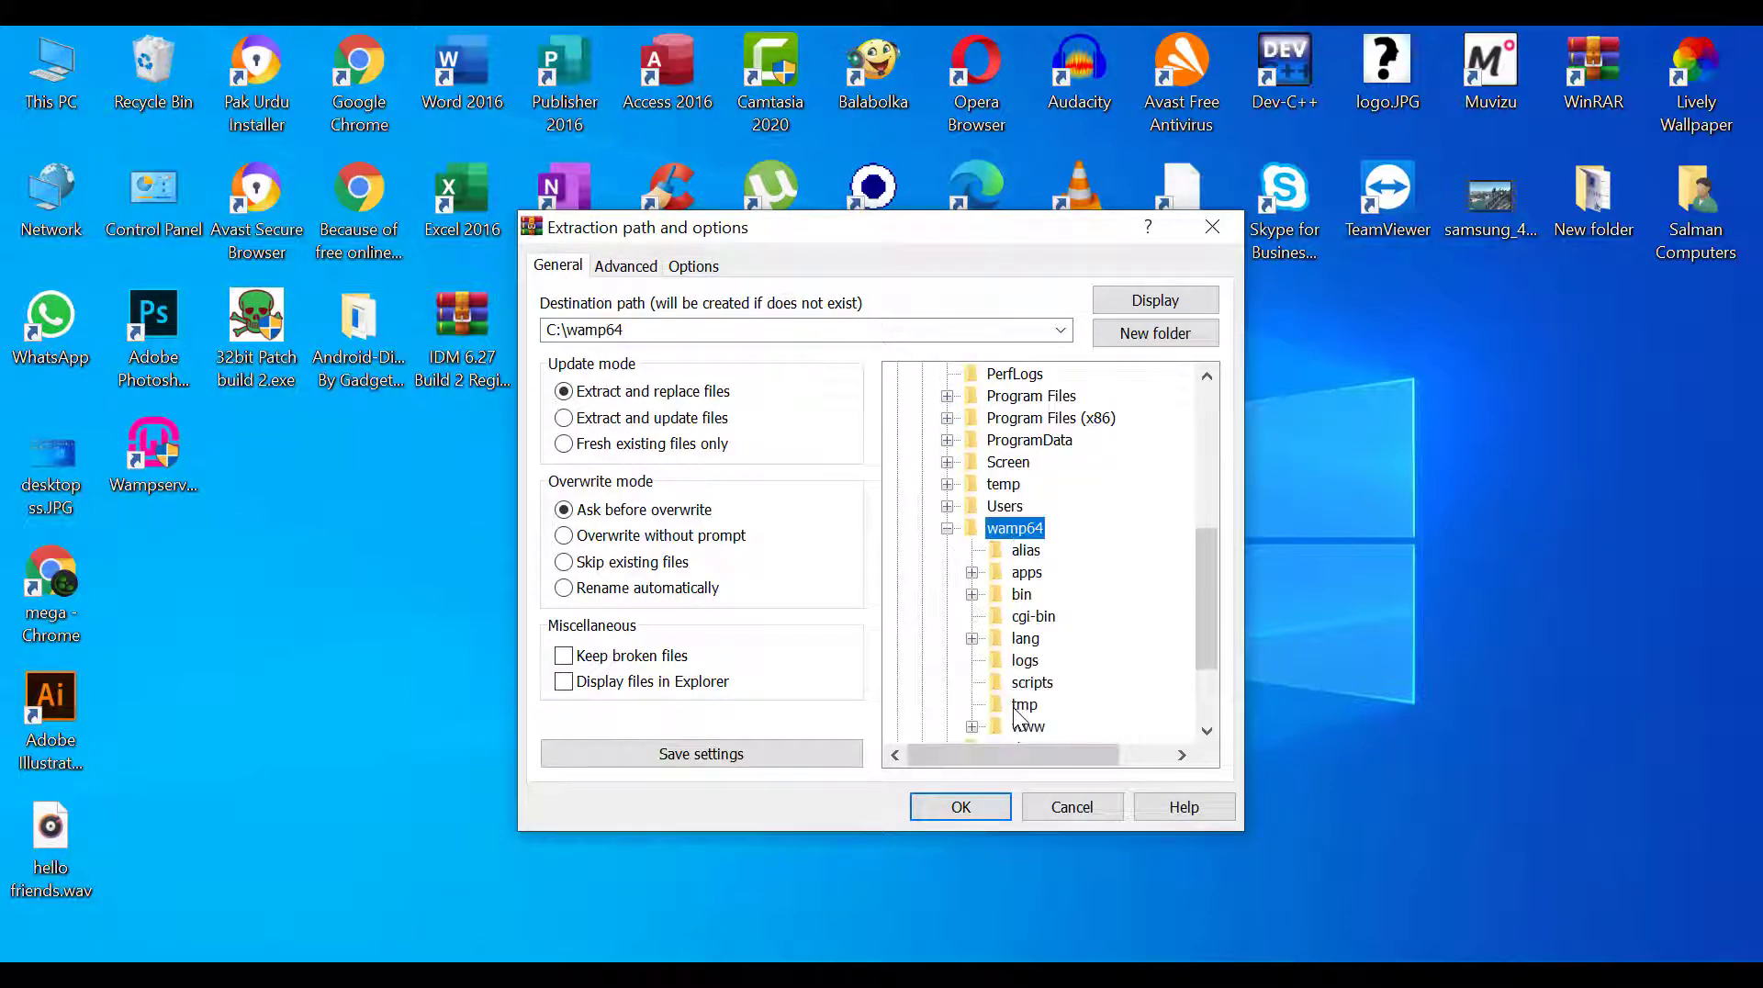
scroll(1016, 714, "down", 1)
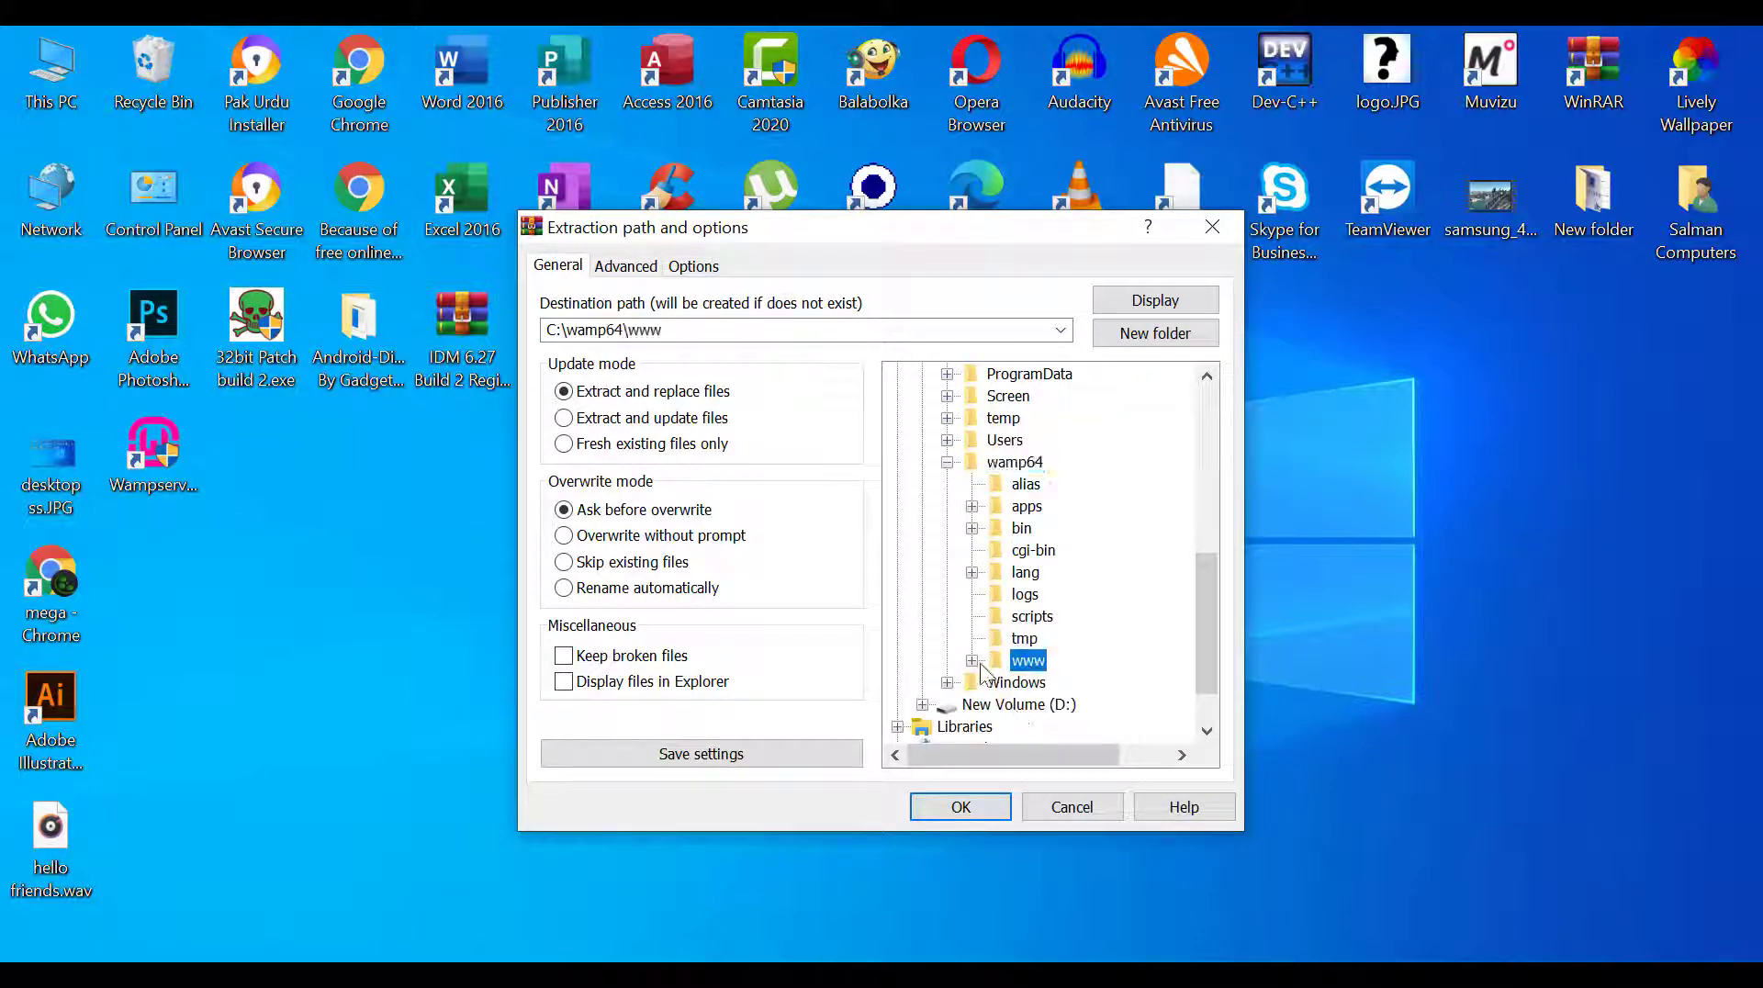
left_click(970, 661)
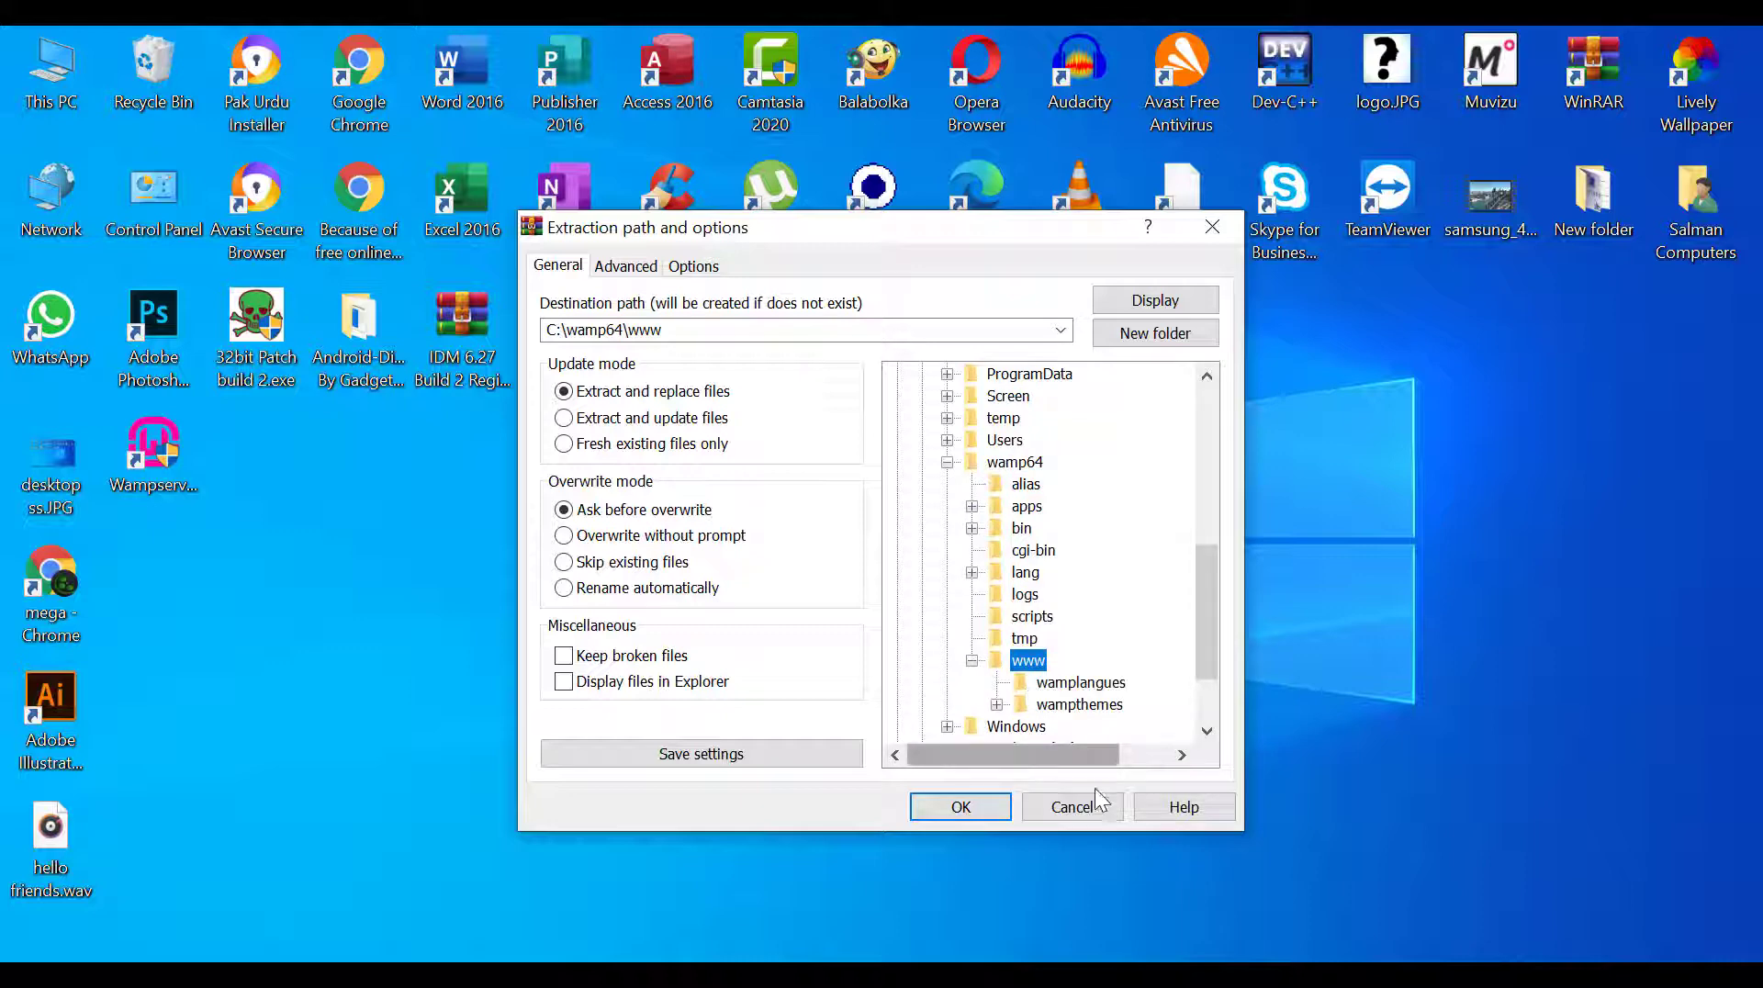
left_click(989, 812)
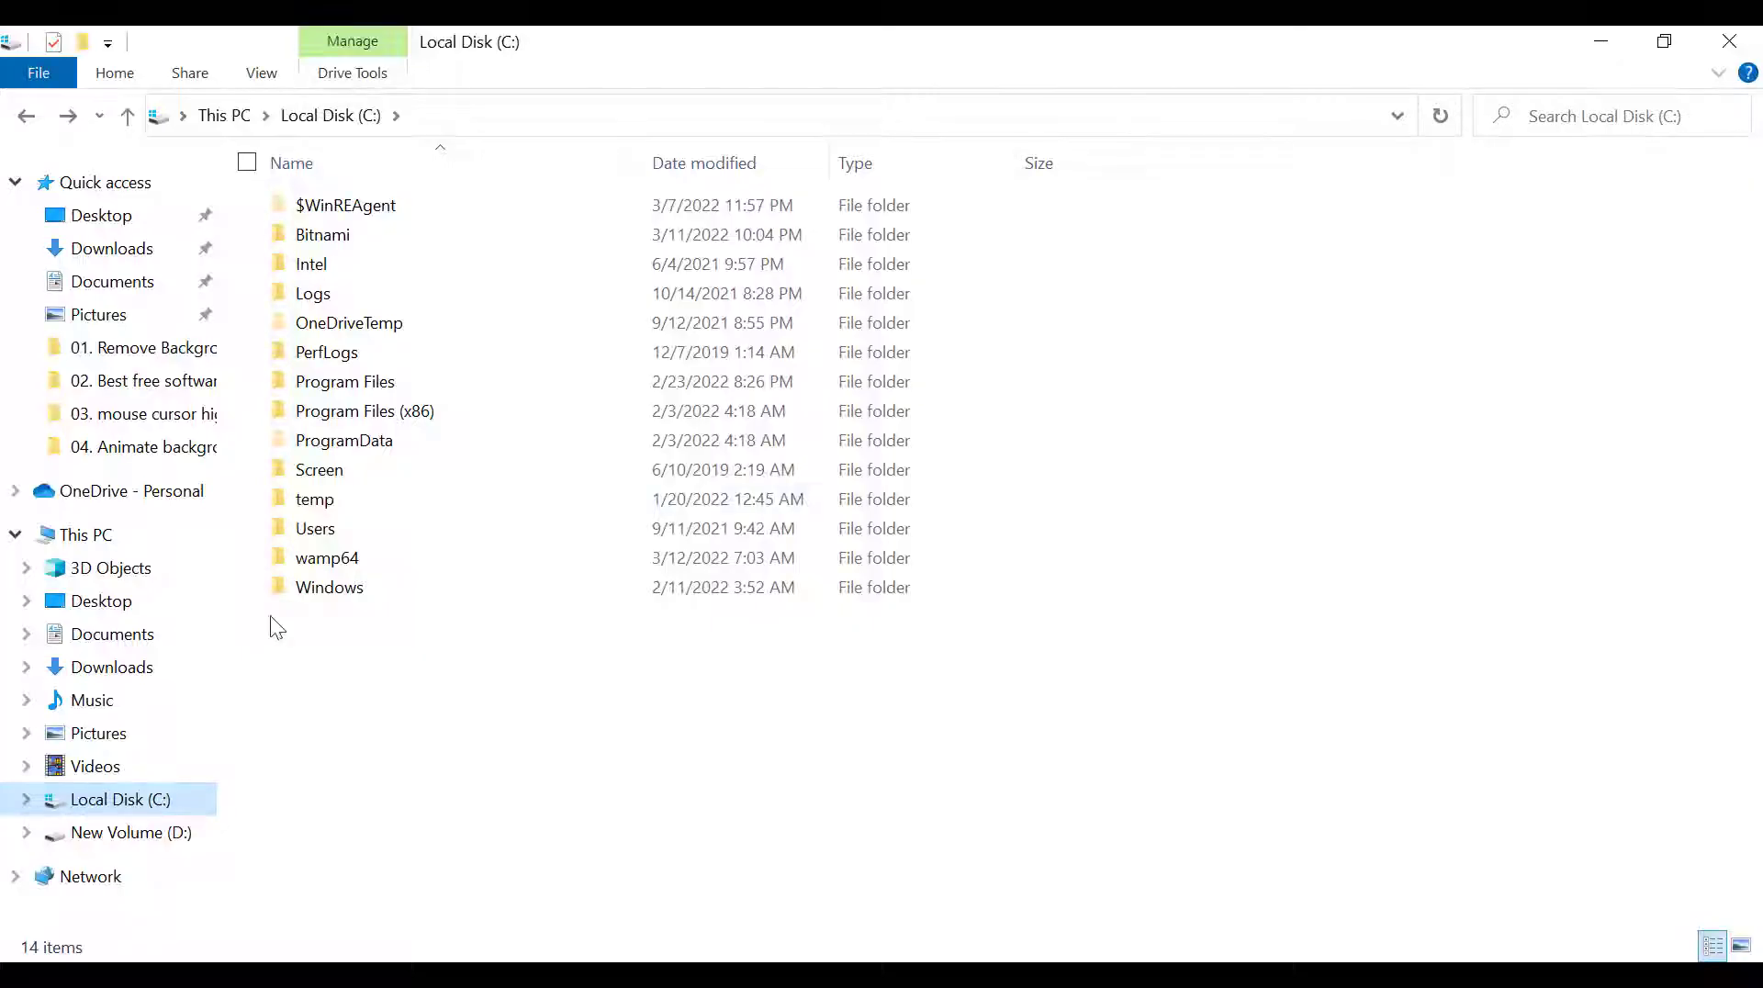
Rename the wordpress folder inside C:\wamp64\www as demo
double_click(325, 560)
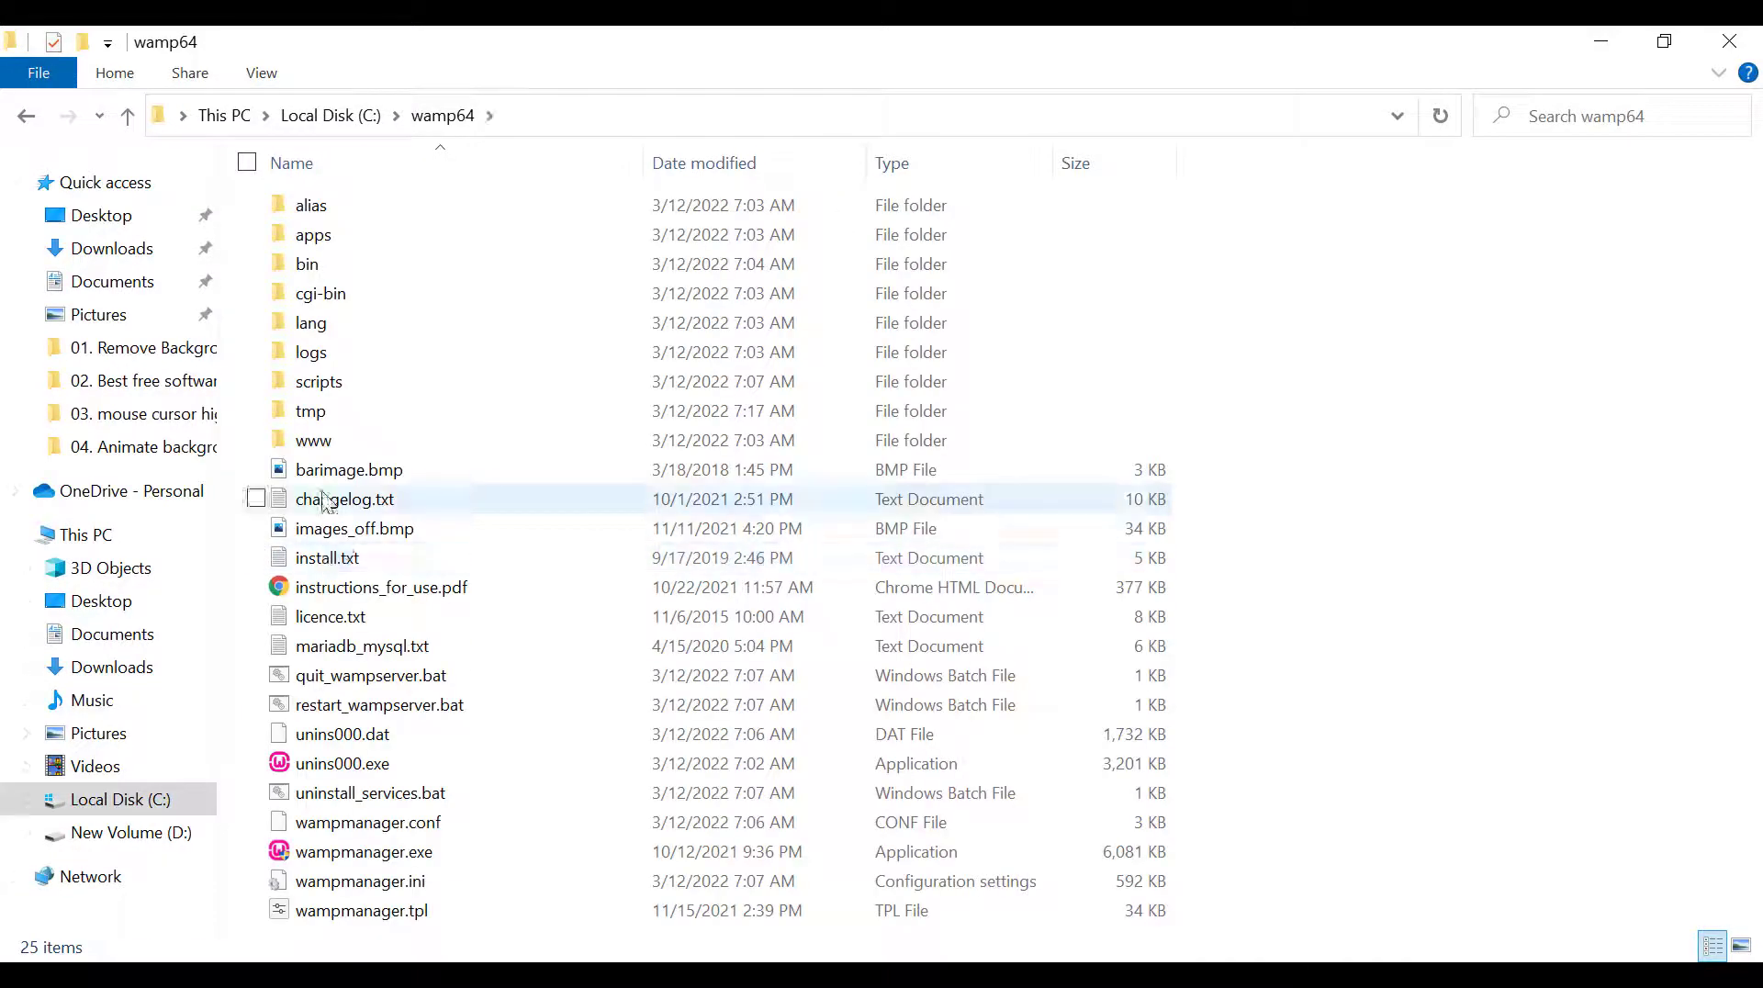
left_click(359, 441)
double_click(358, 439)
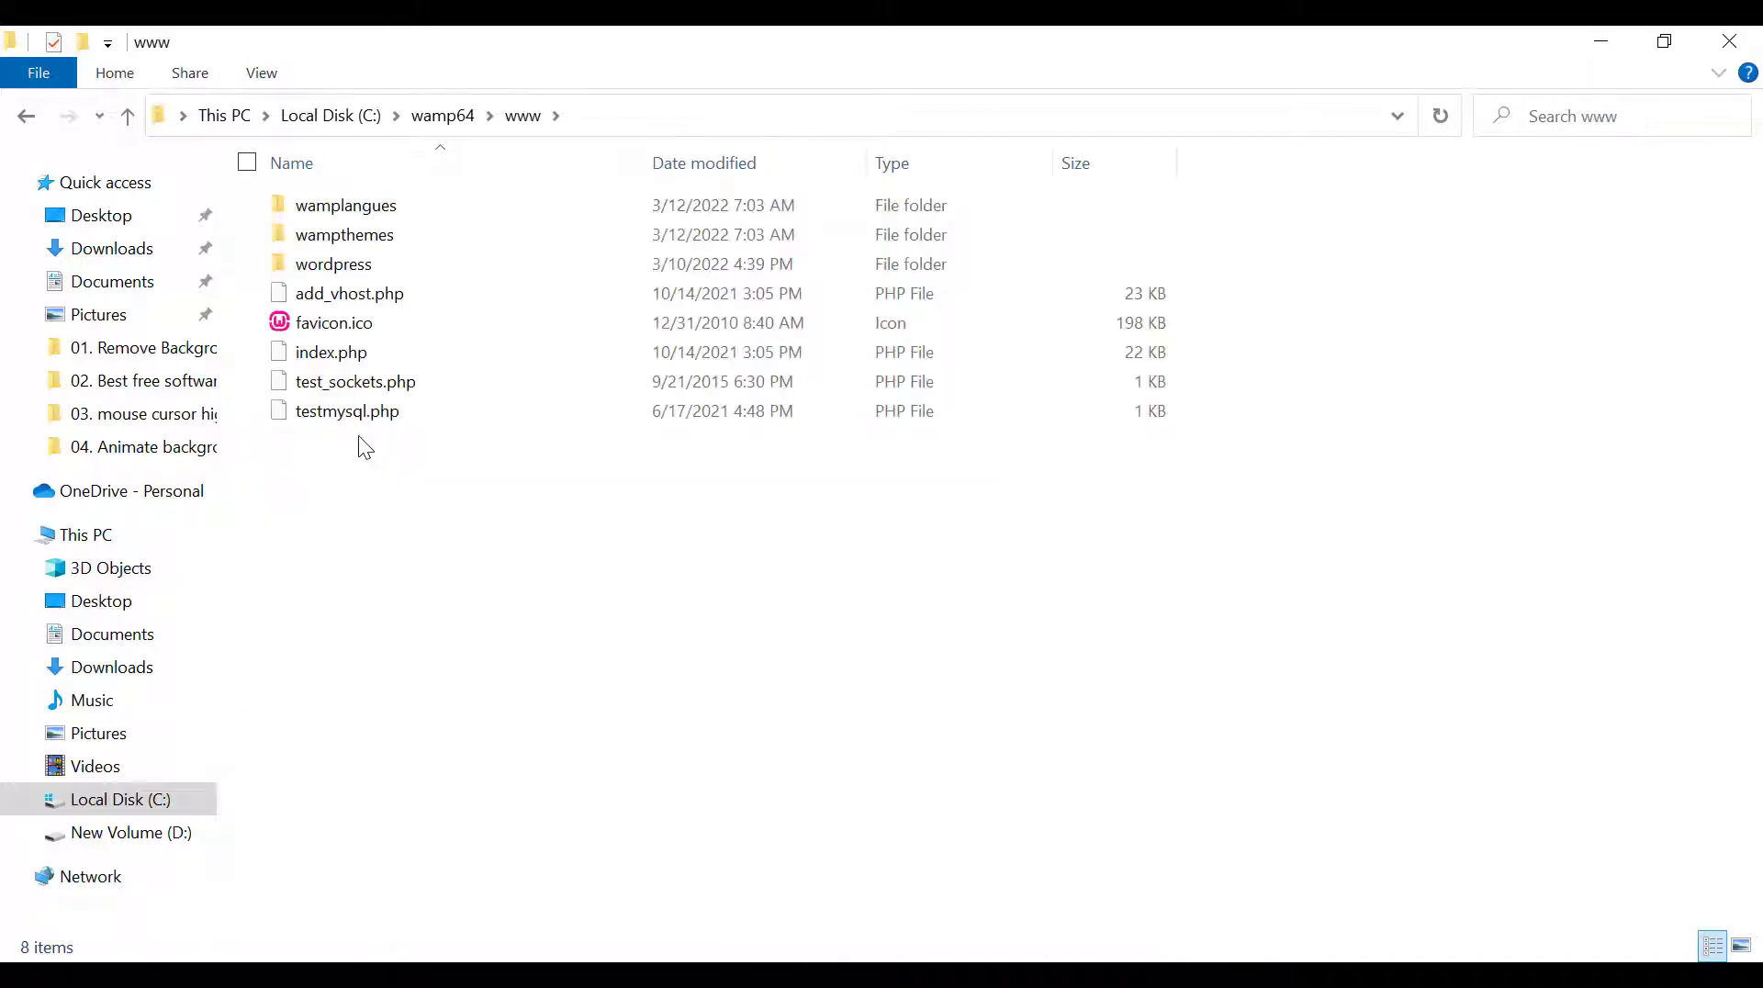
left_click(340, 266)
key("F2")
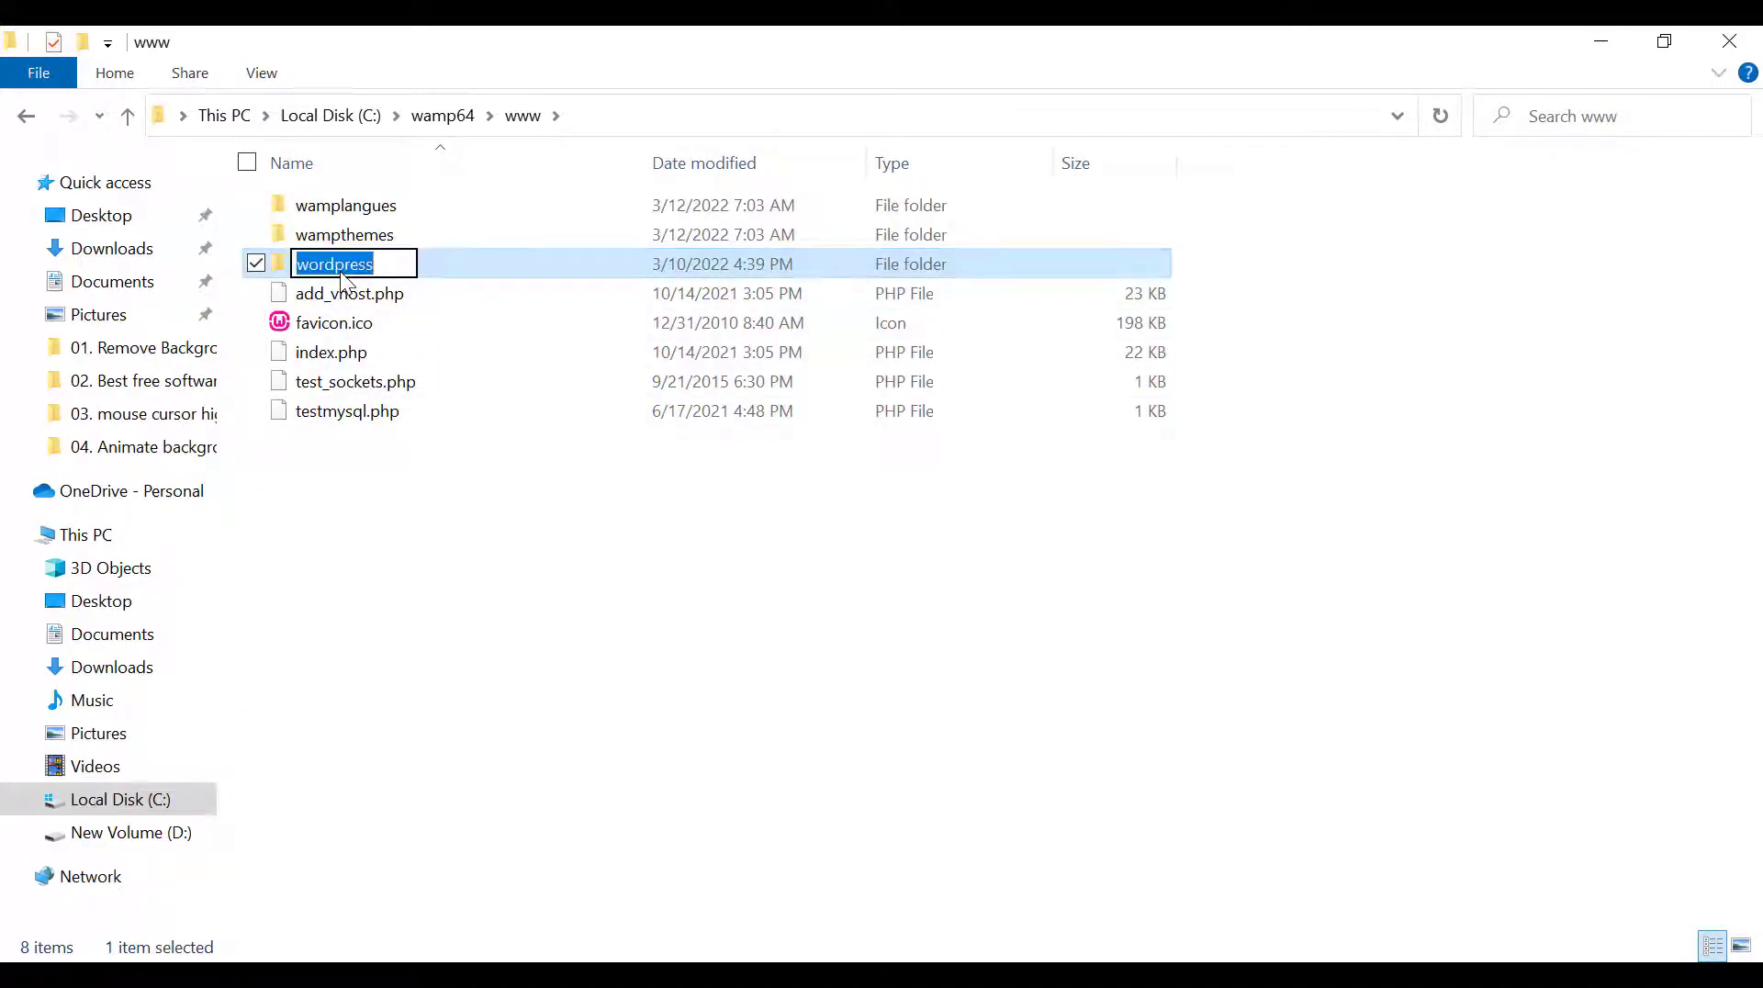
type("demo")
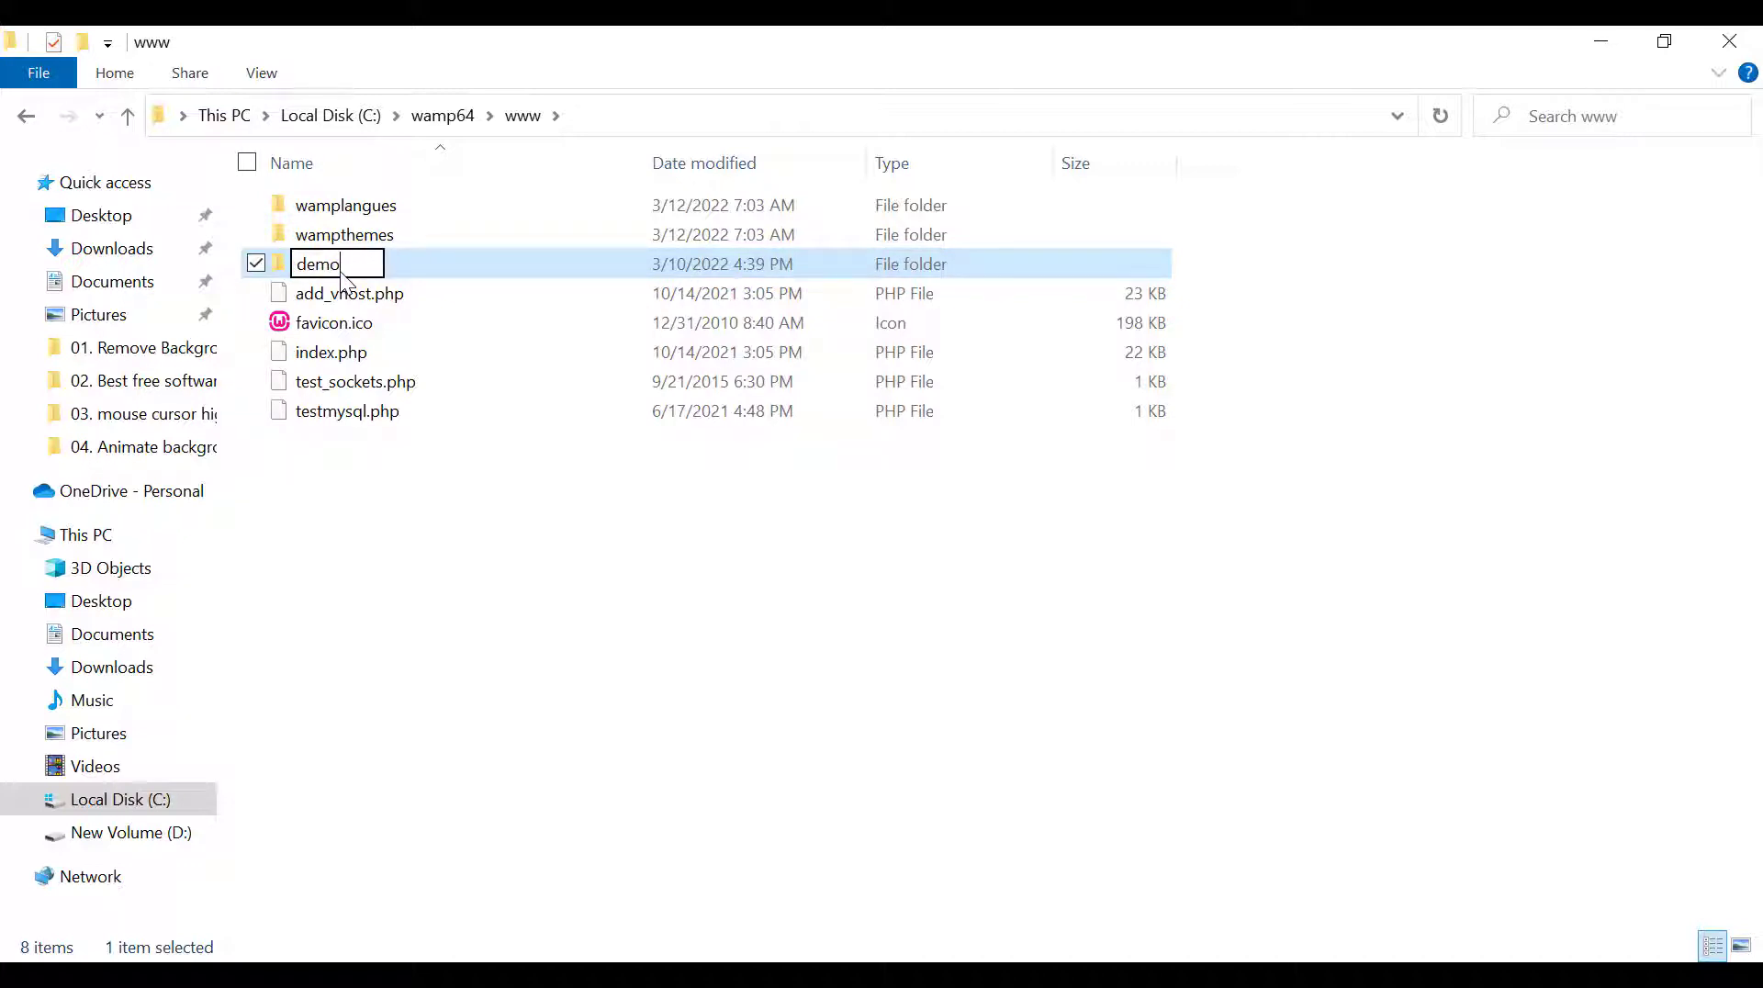
key("Return")
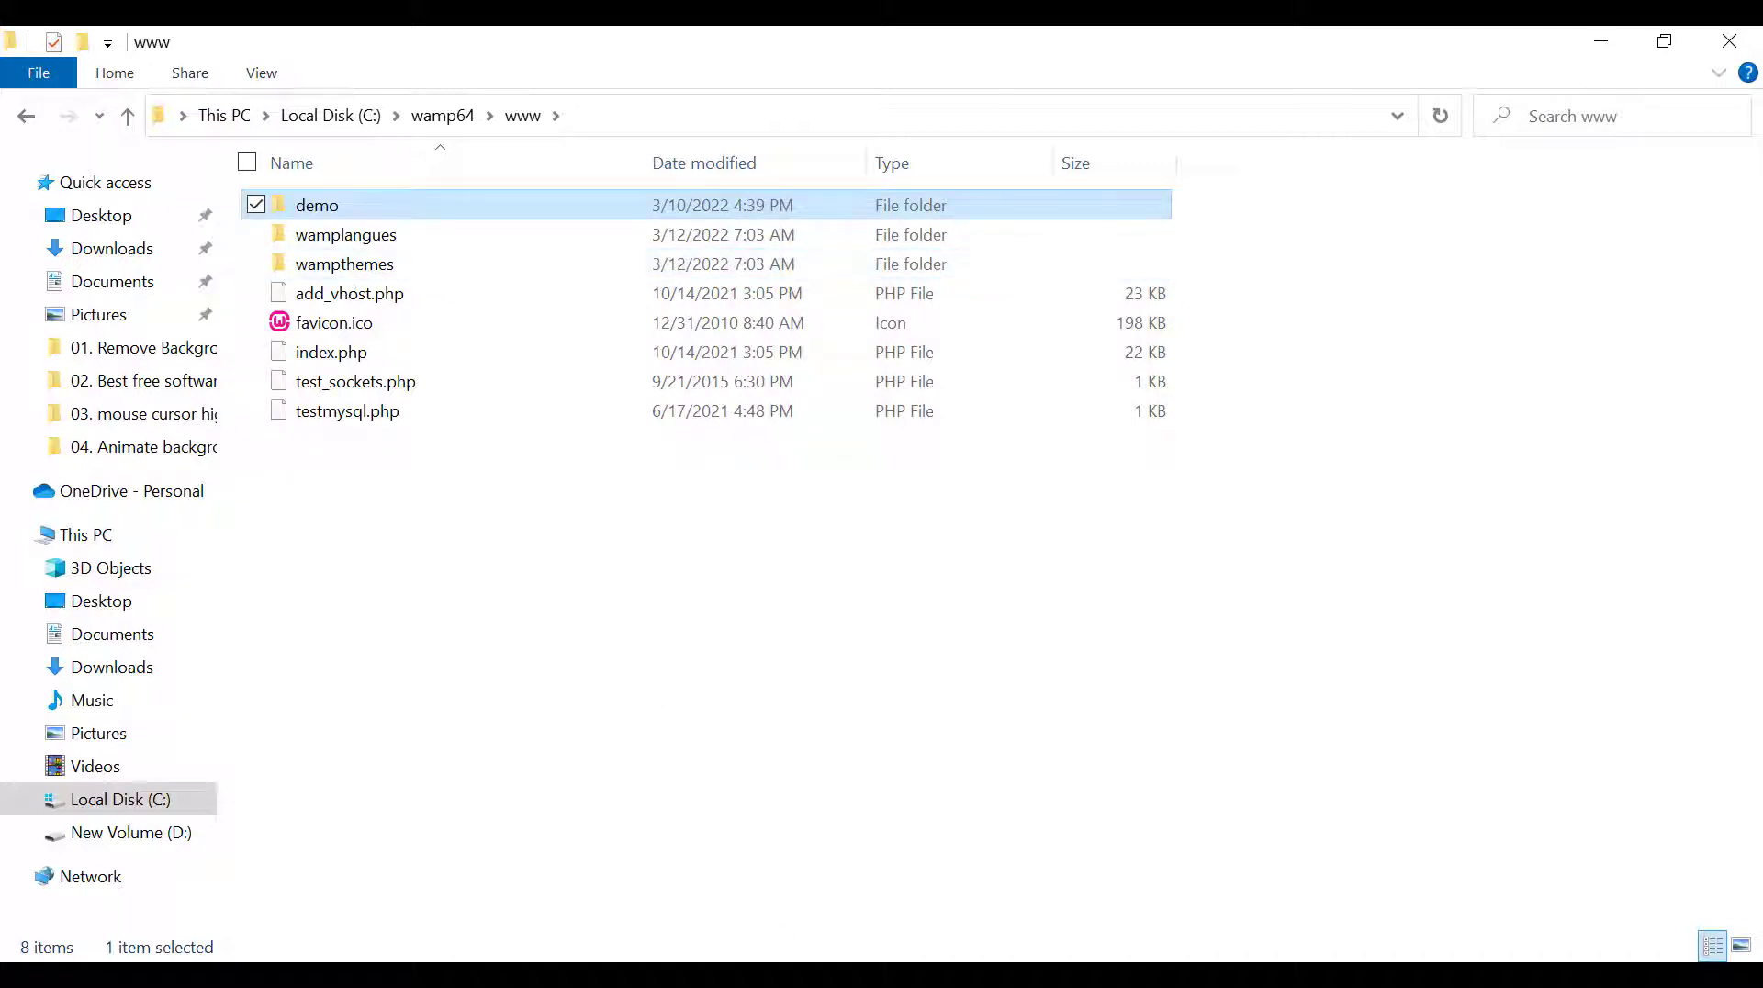
Switch to Chrome, open localhost/demo and continue the WordPress setup with English (United States) as its language
mouse_move(759, 975)
left_click(706, 642)
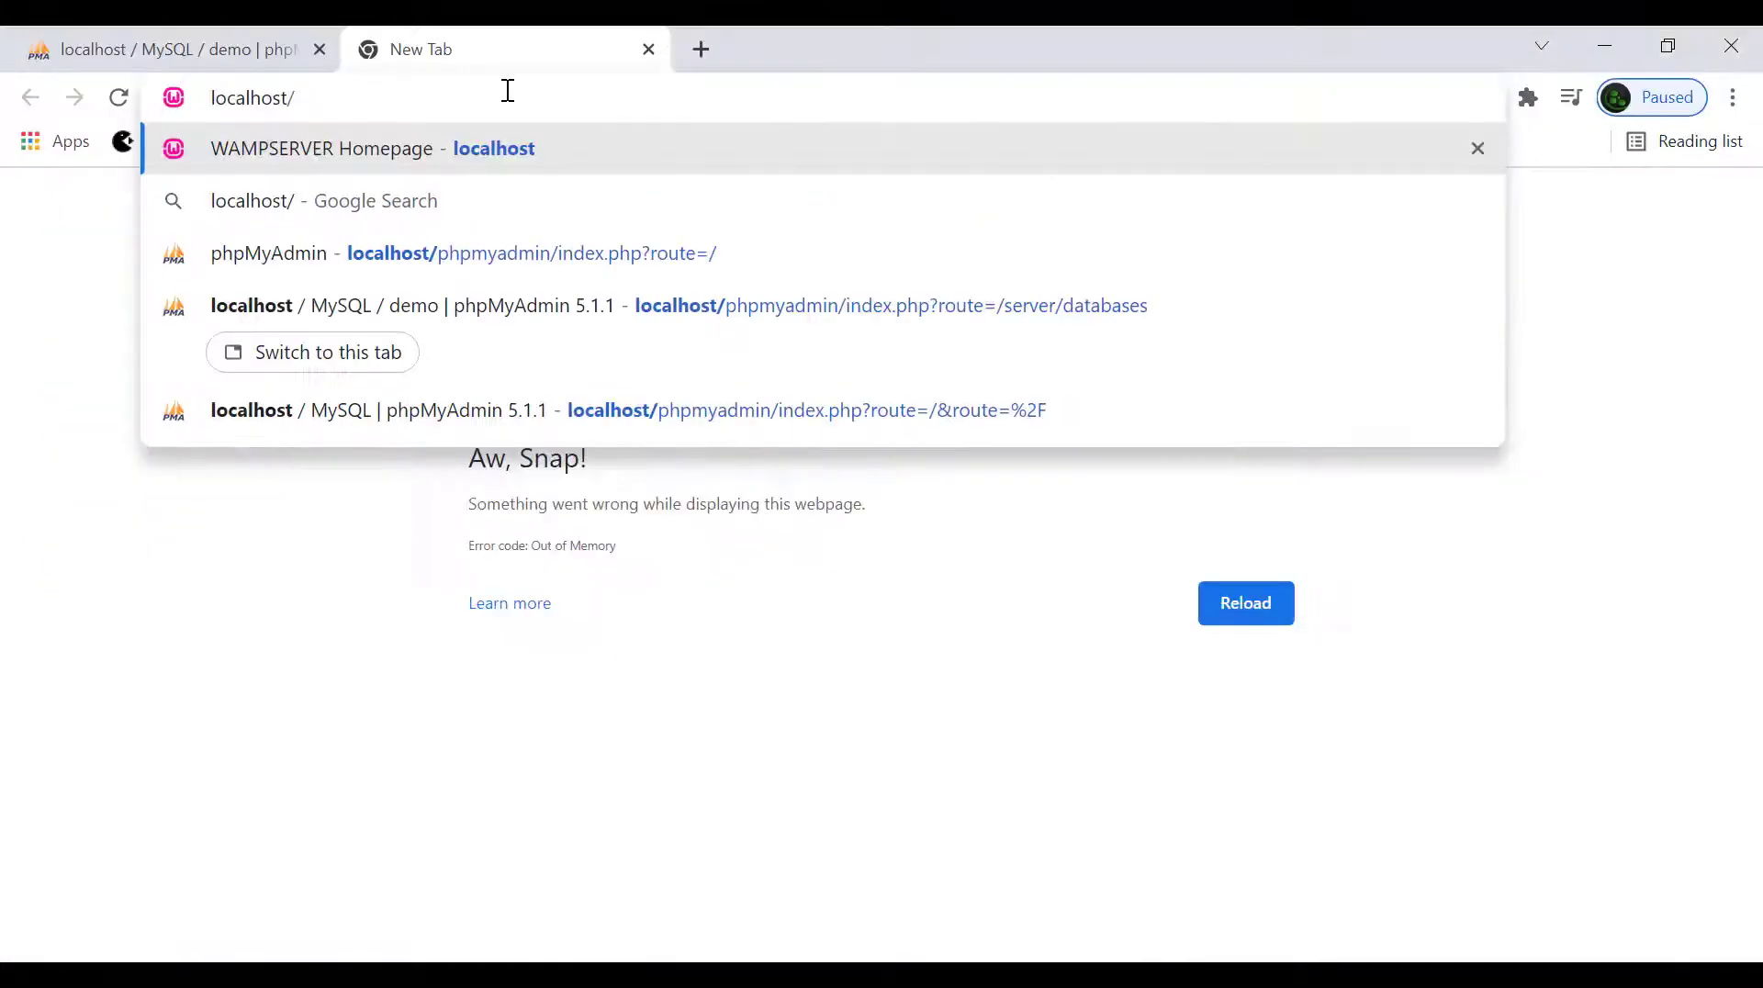
type("demp")
key("BackSpace")
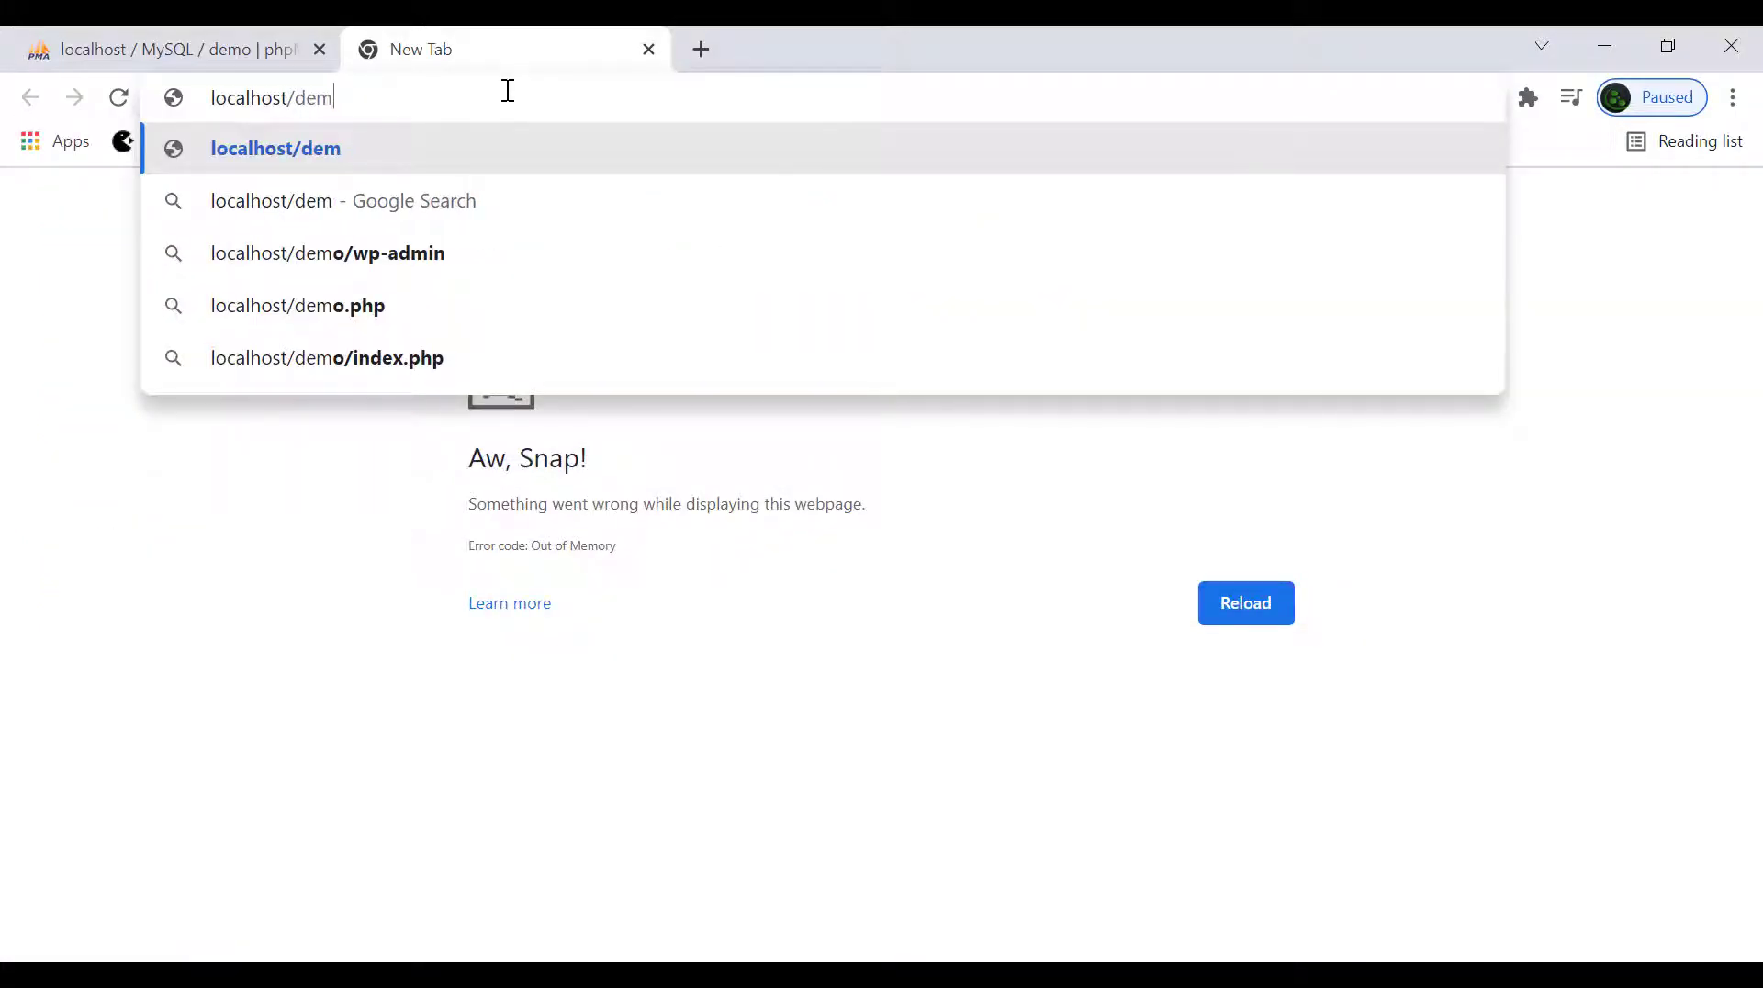
type("o")
key("Return")
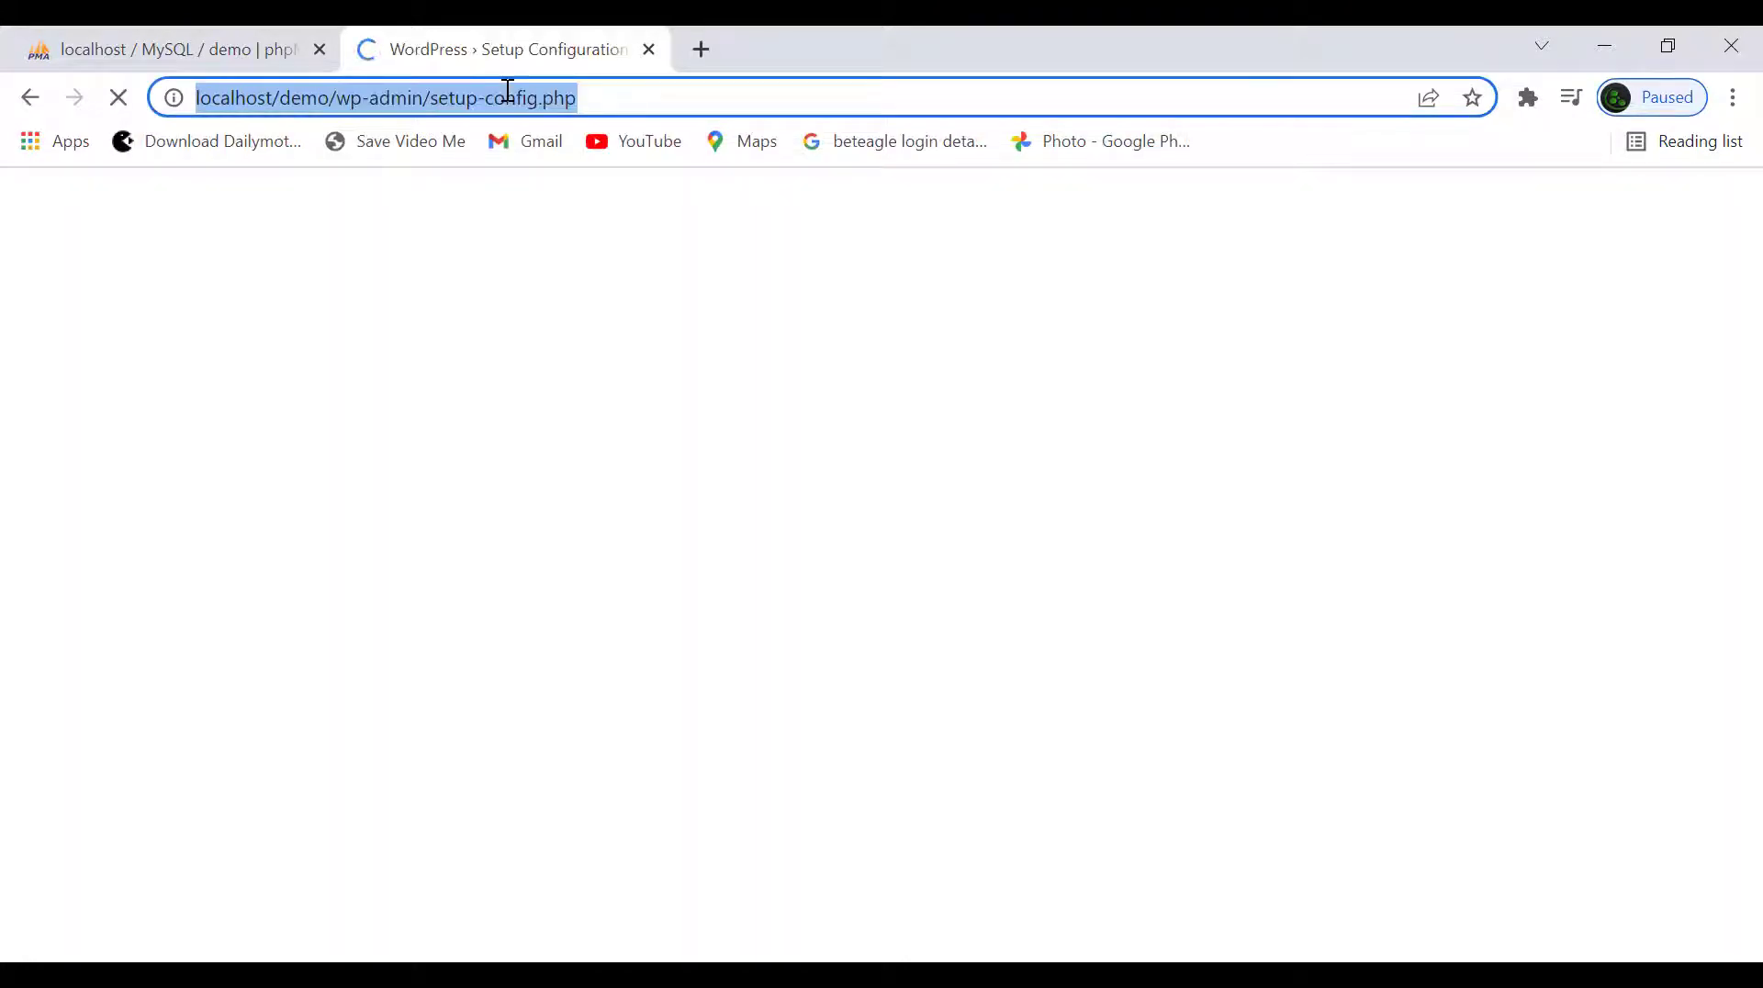
scroll(597, 504, "down", 2)
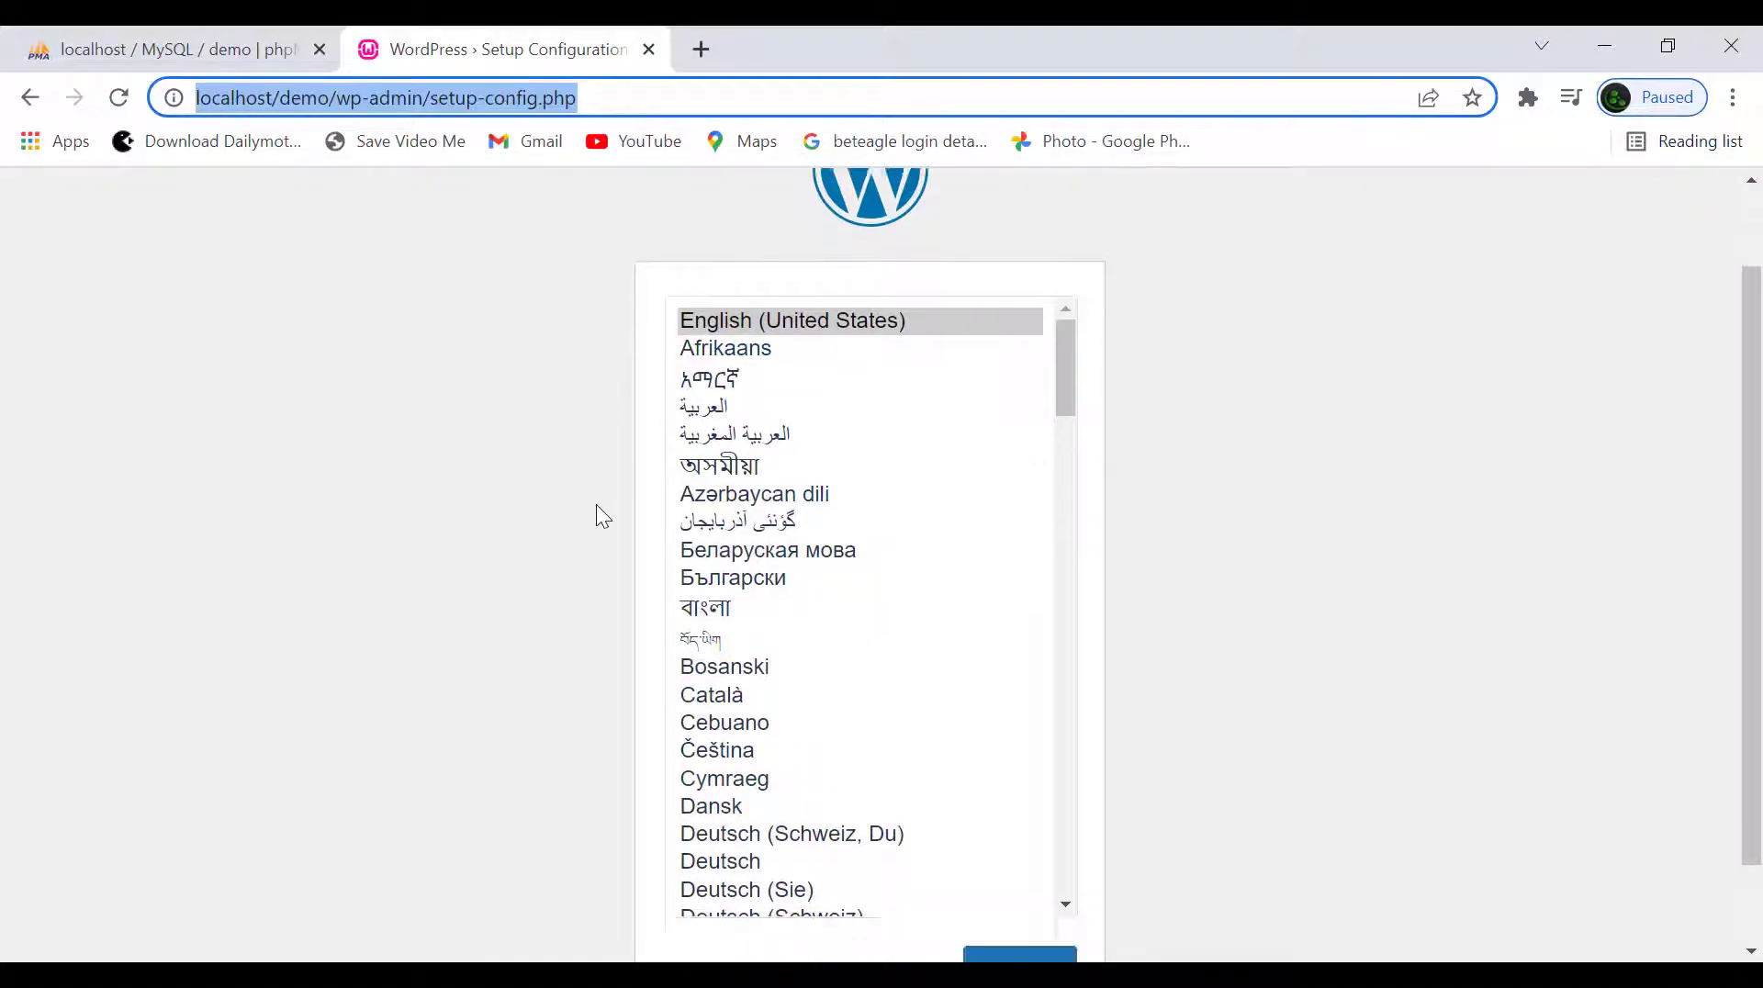
left_click(1007, 865)
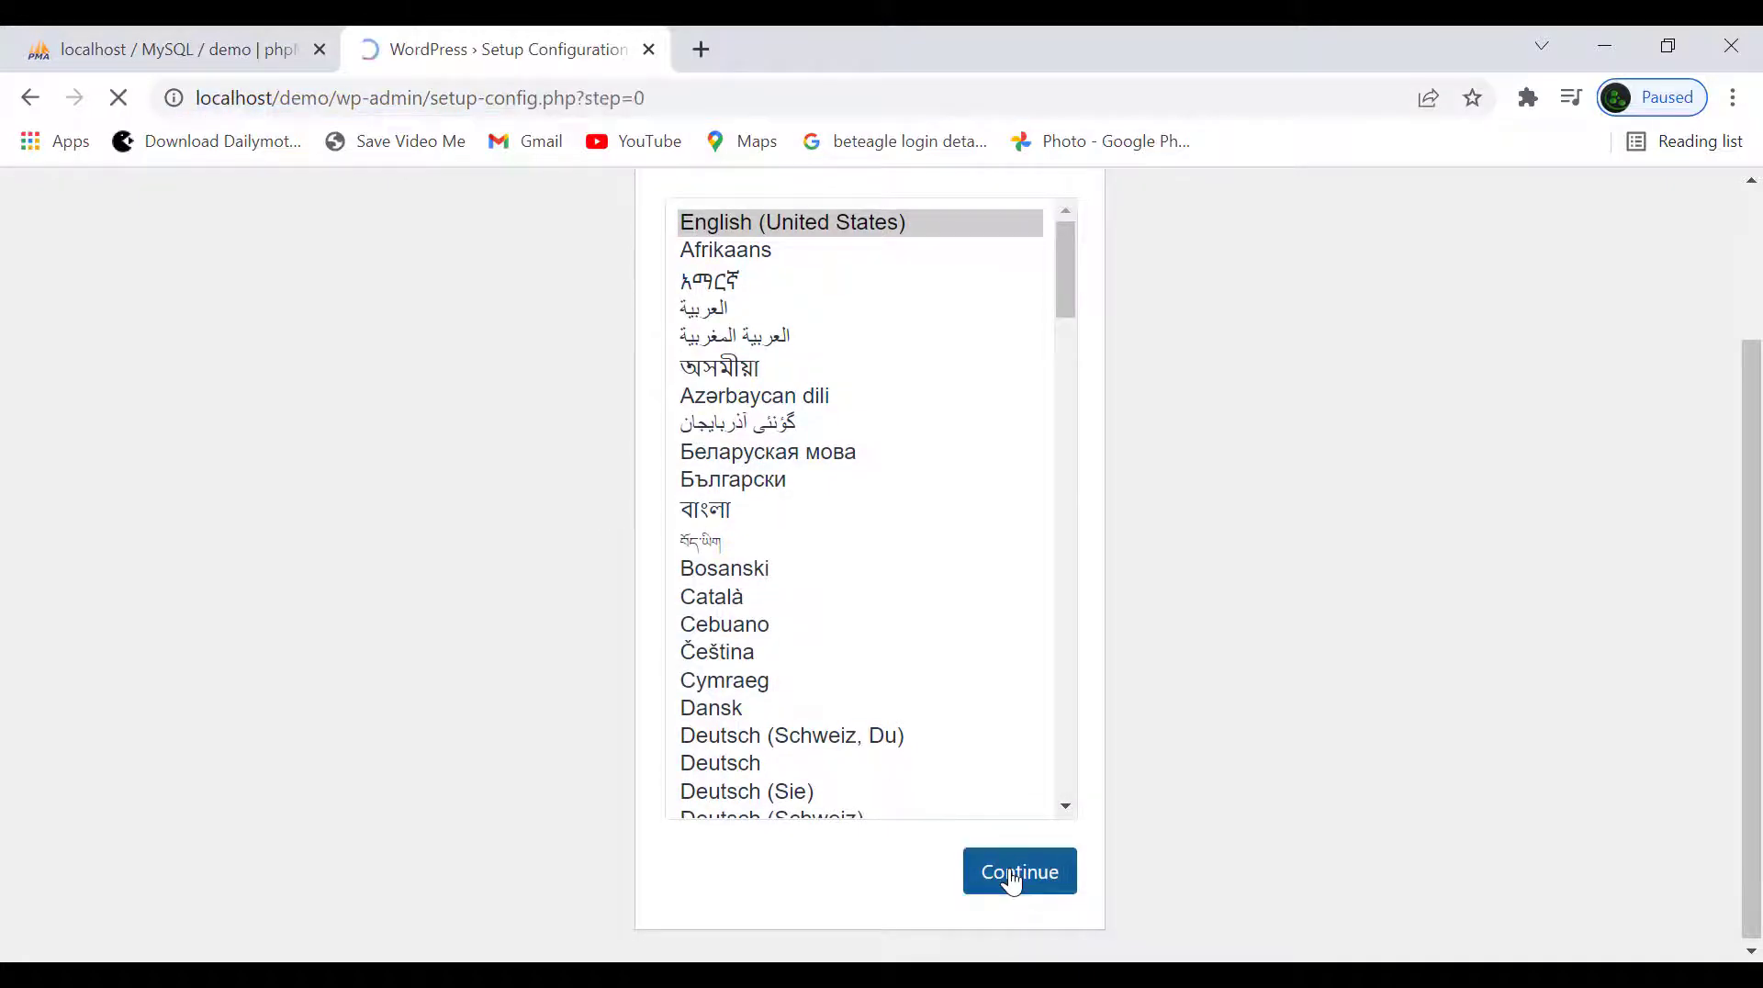
Proceed with the WordPress configuration and installation, and log in to the demo site's admin with the prefilled credentials
left_click(439, 872)
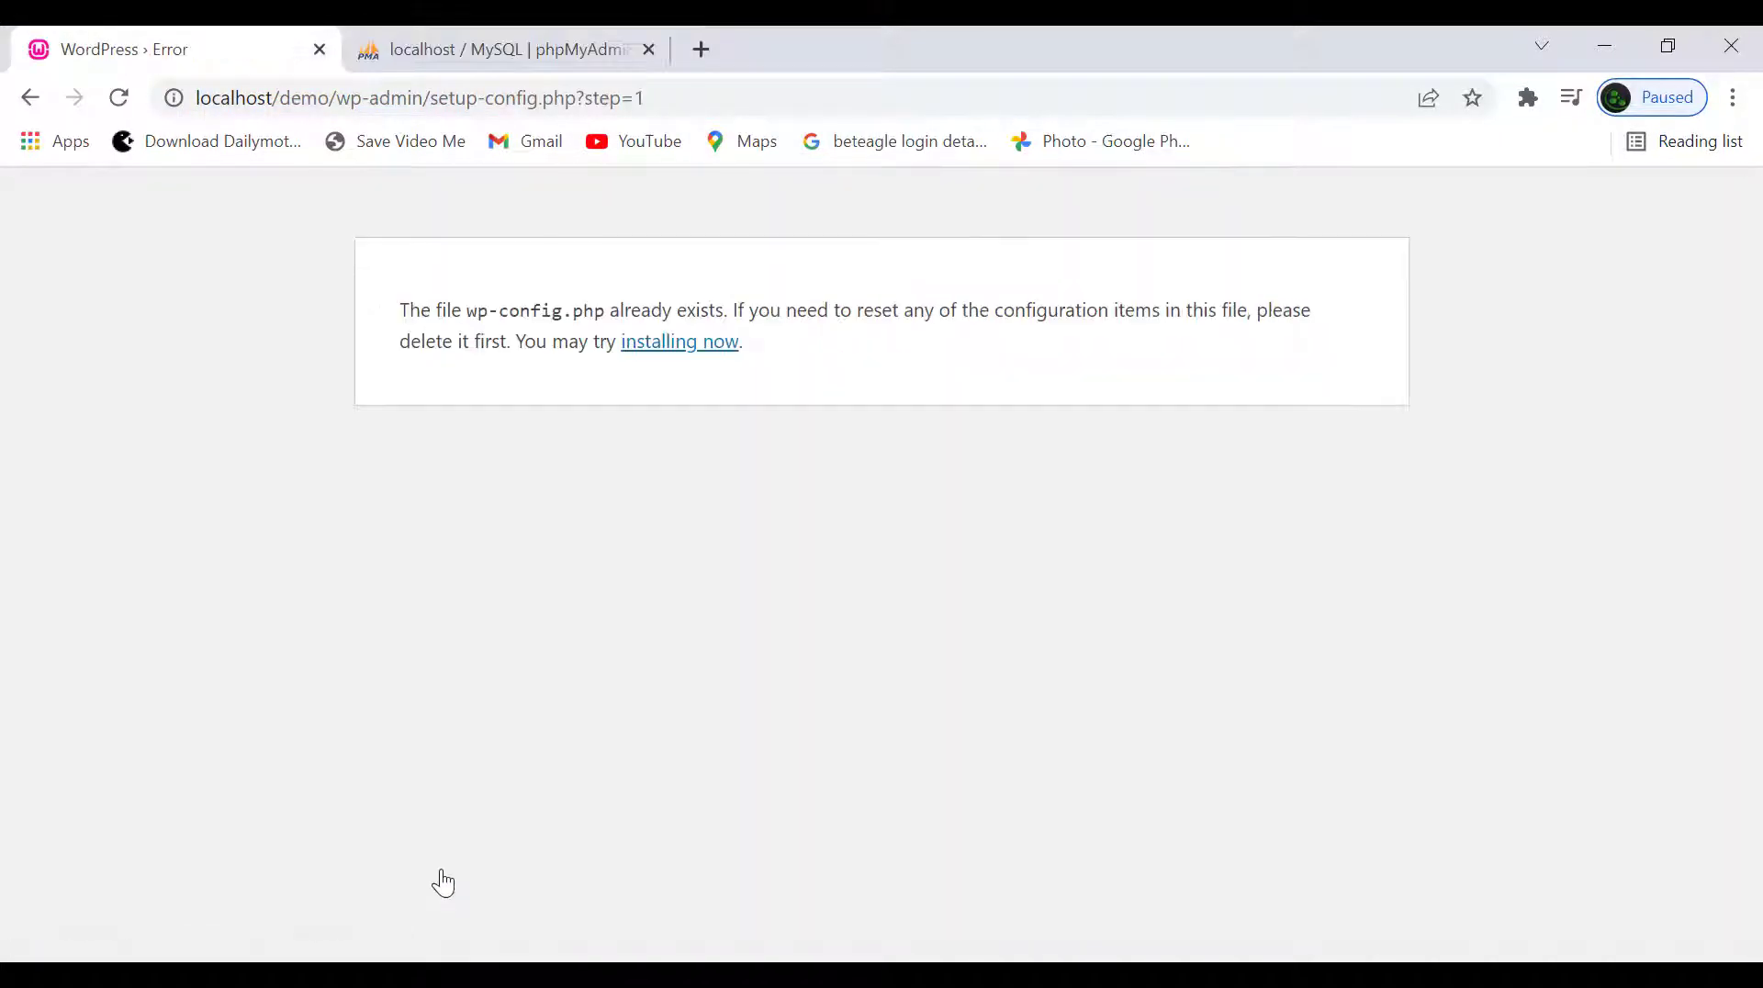
left_click(673, 352)
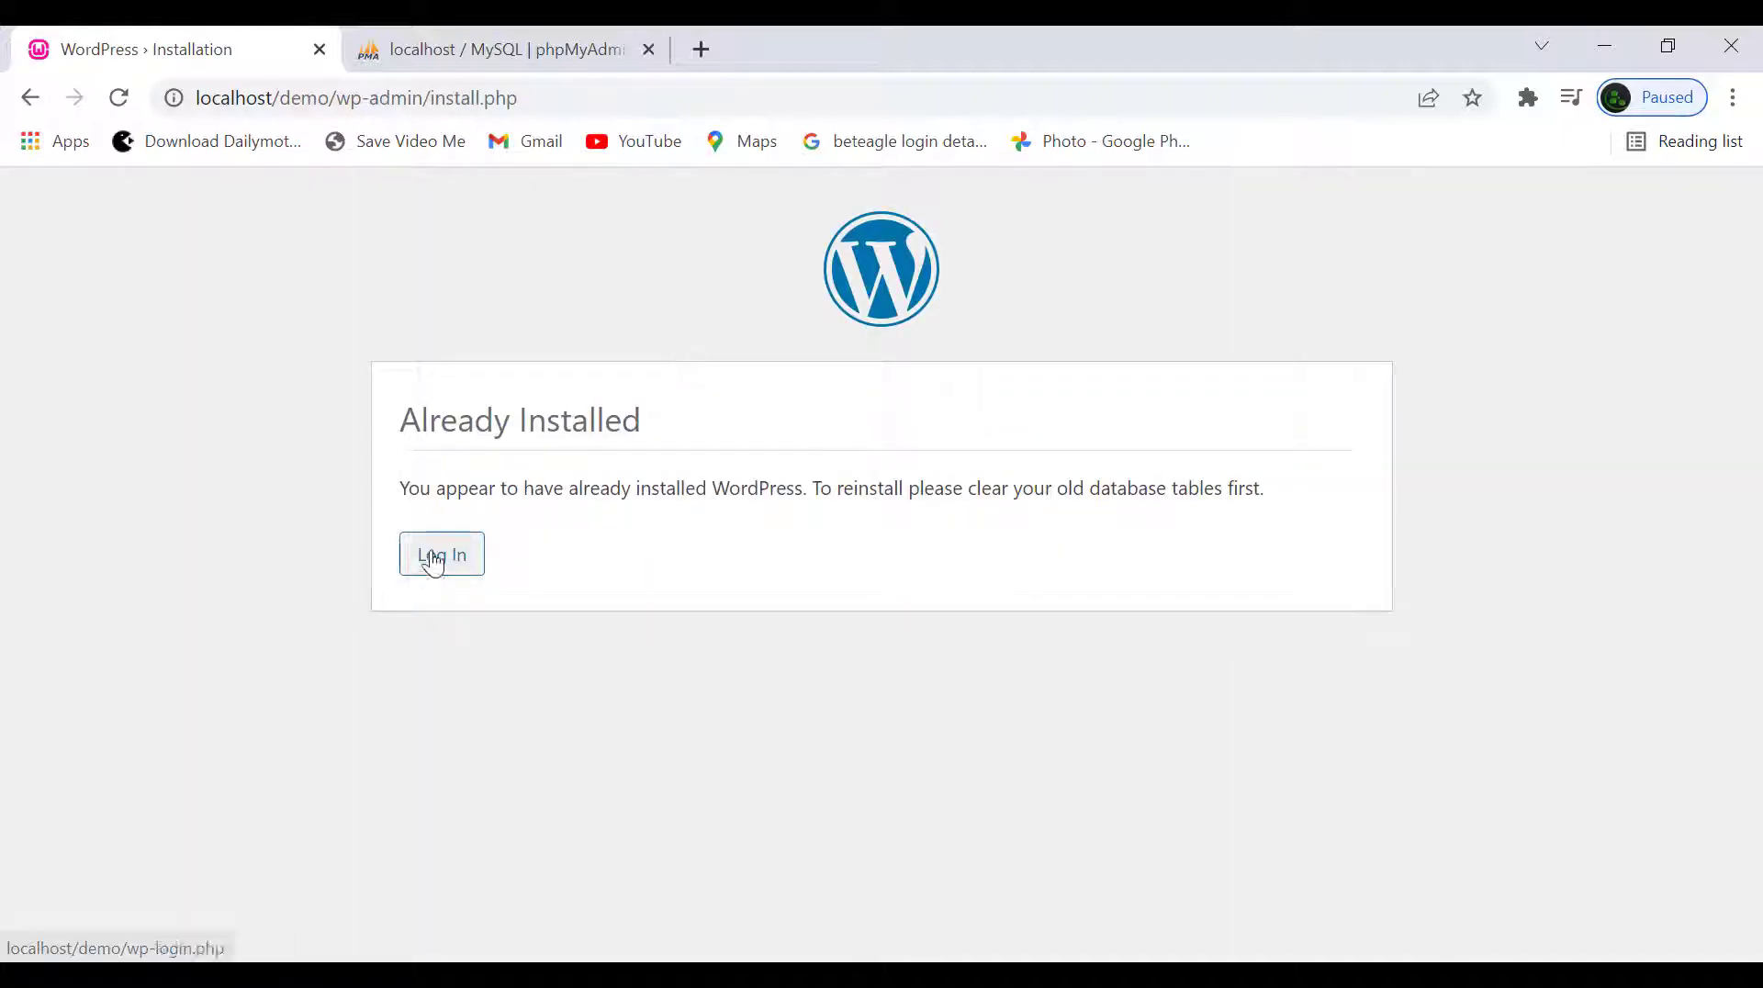
left_click(433, 562)
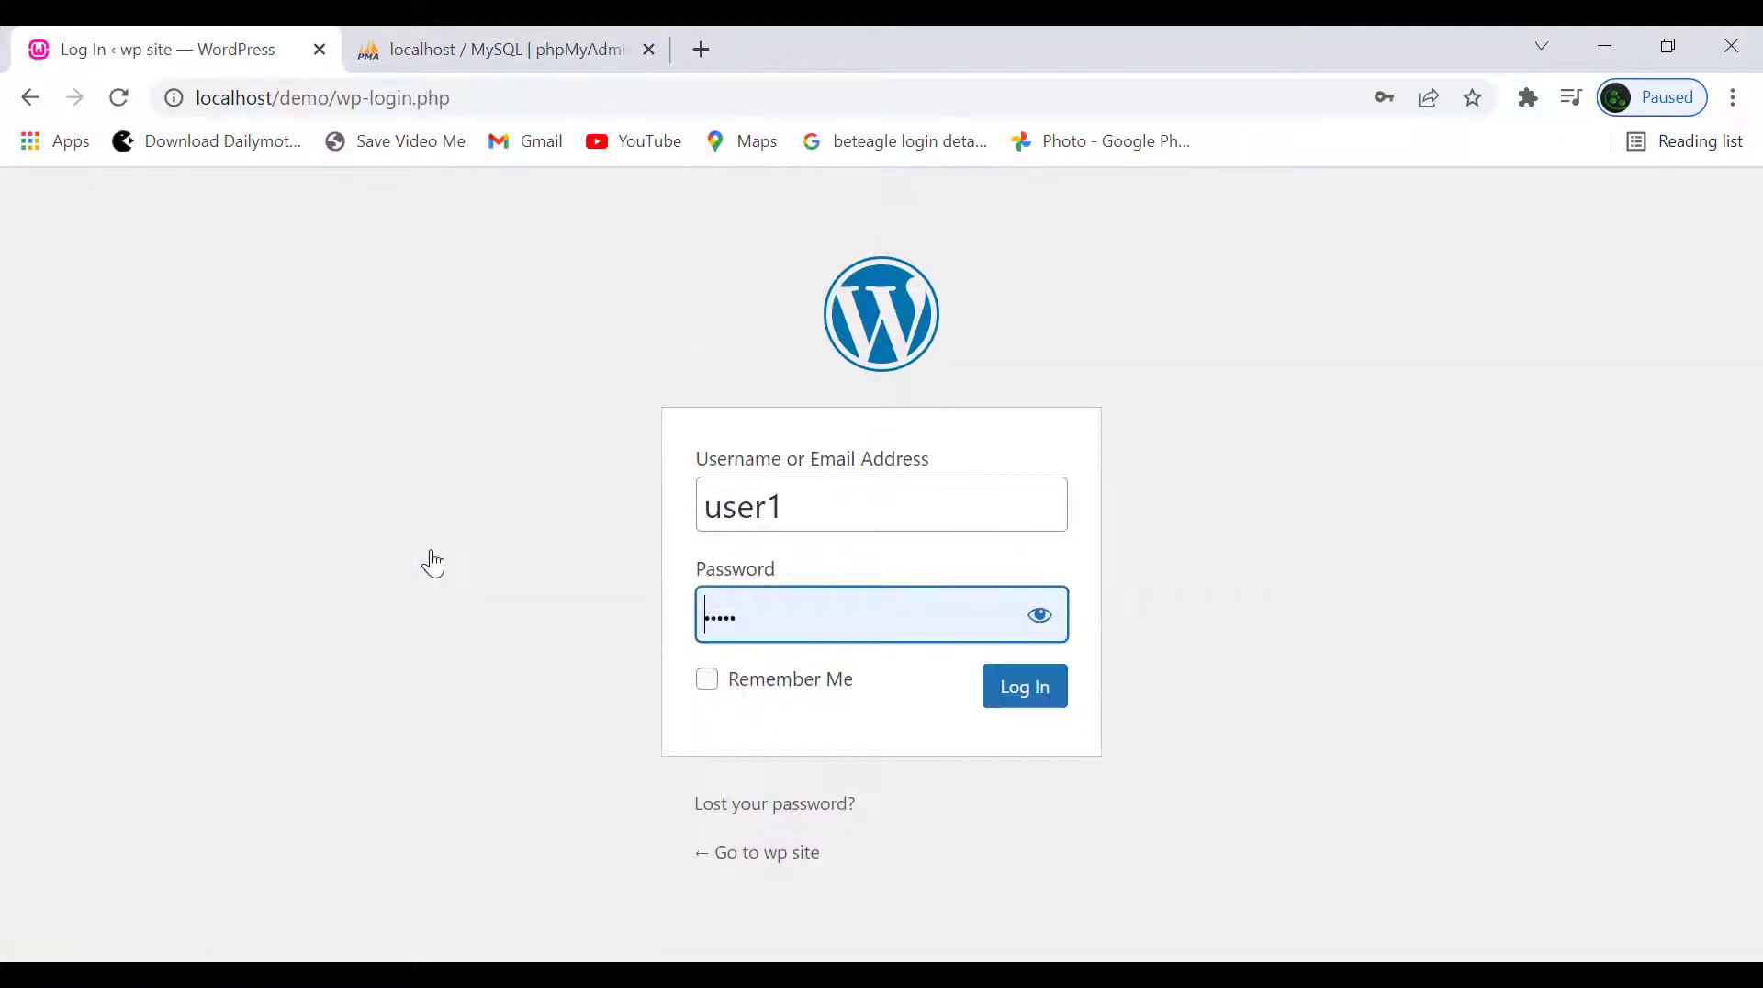
left_click(1009, 696)
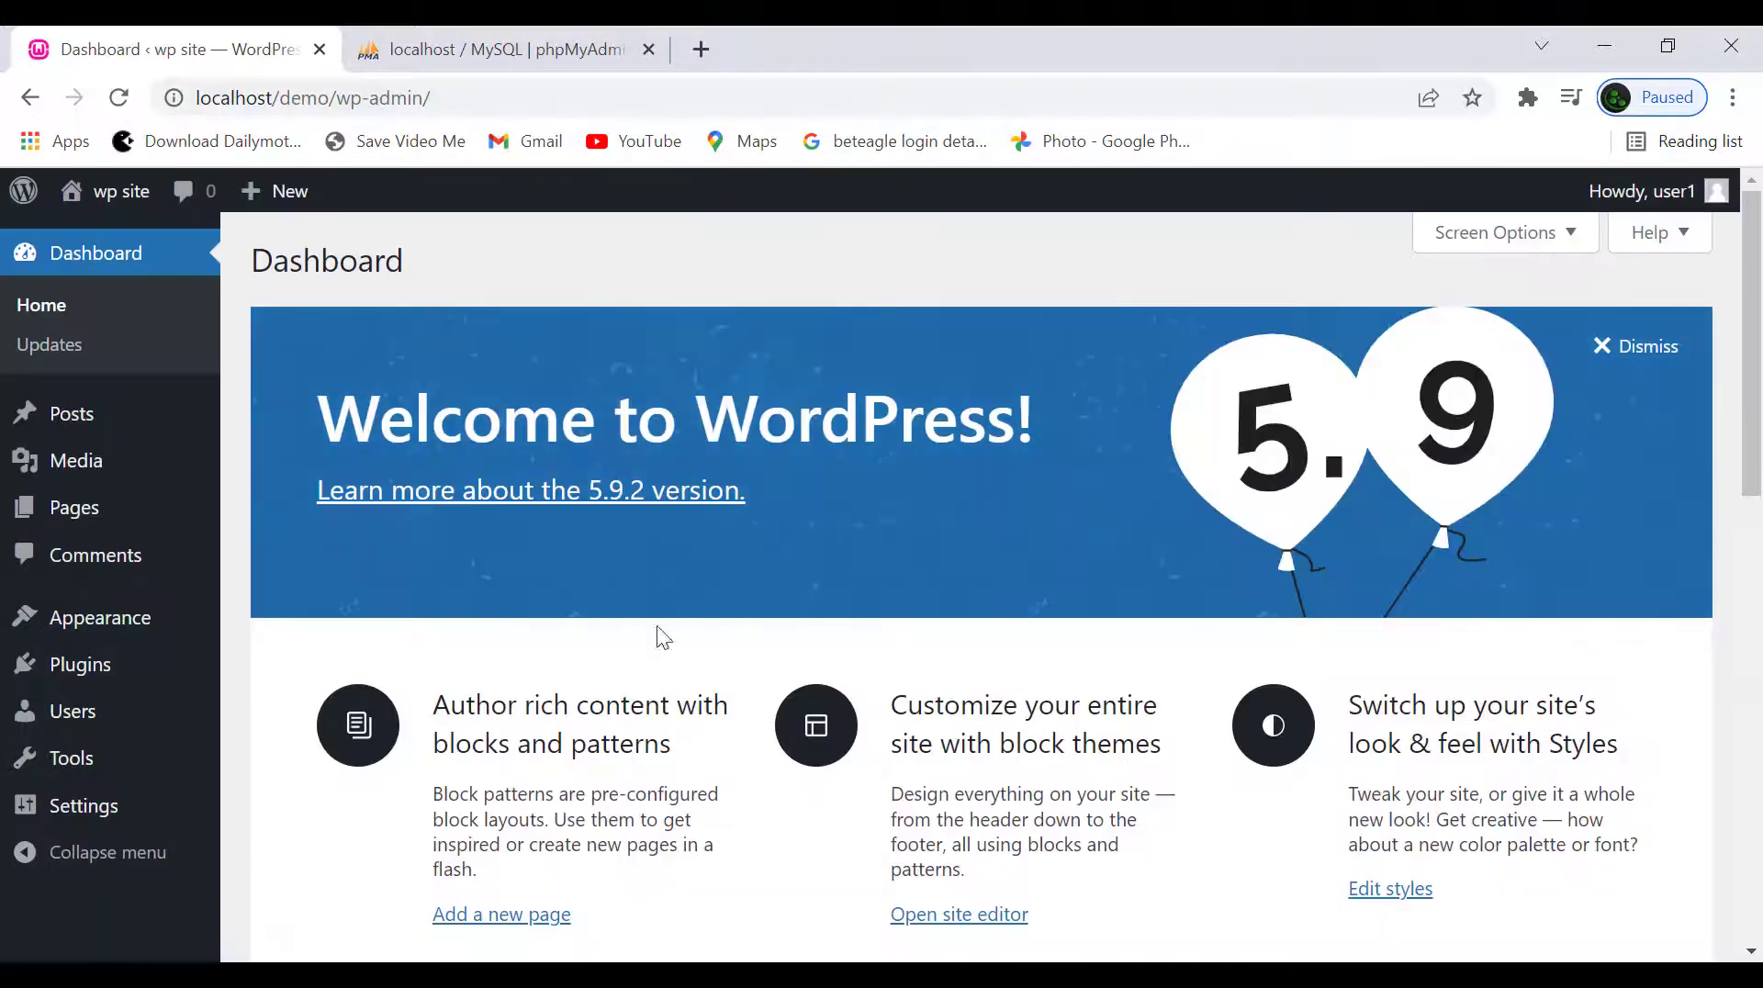
Look over the WordPress dashboard, and visit the site's front page at localhost/demo to examine its full length
scroll(488, 742, "down", 12)
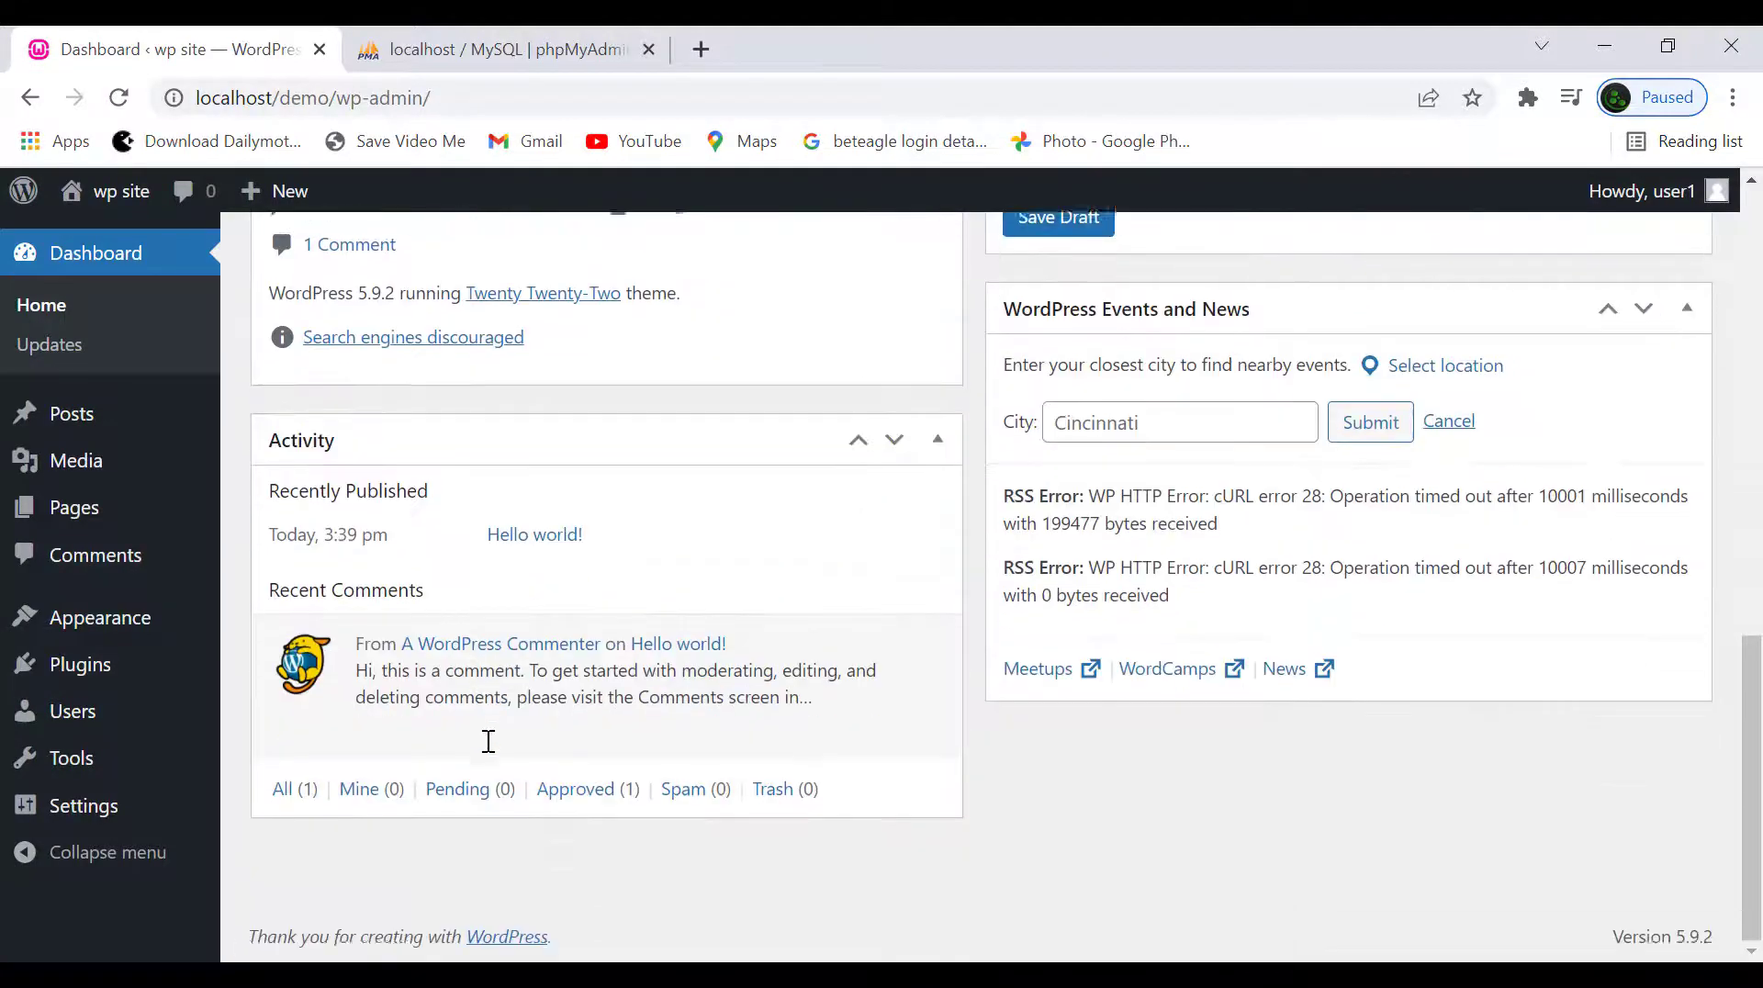
scroll(488, 742, "up", 5)
scroll(488, 742, "up", 8)
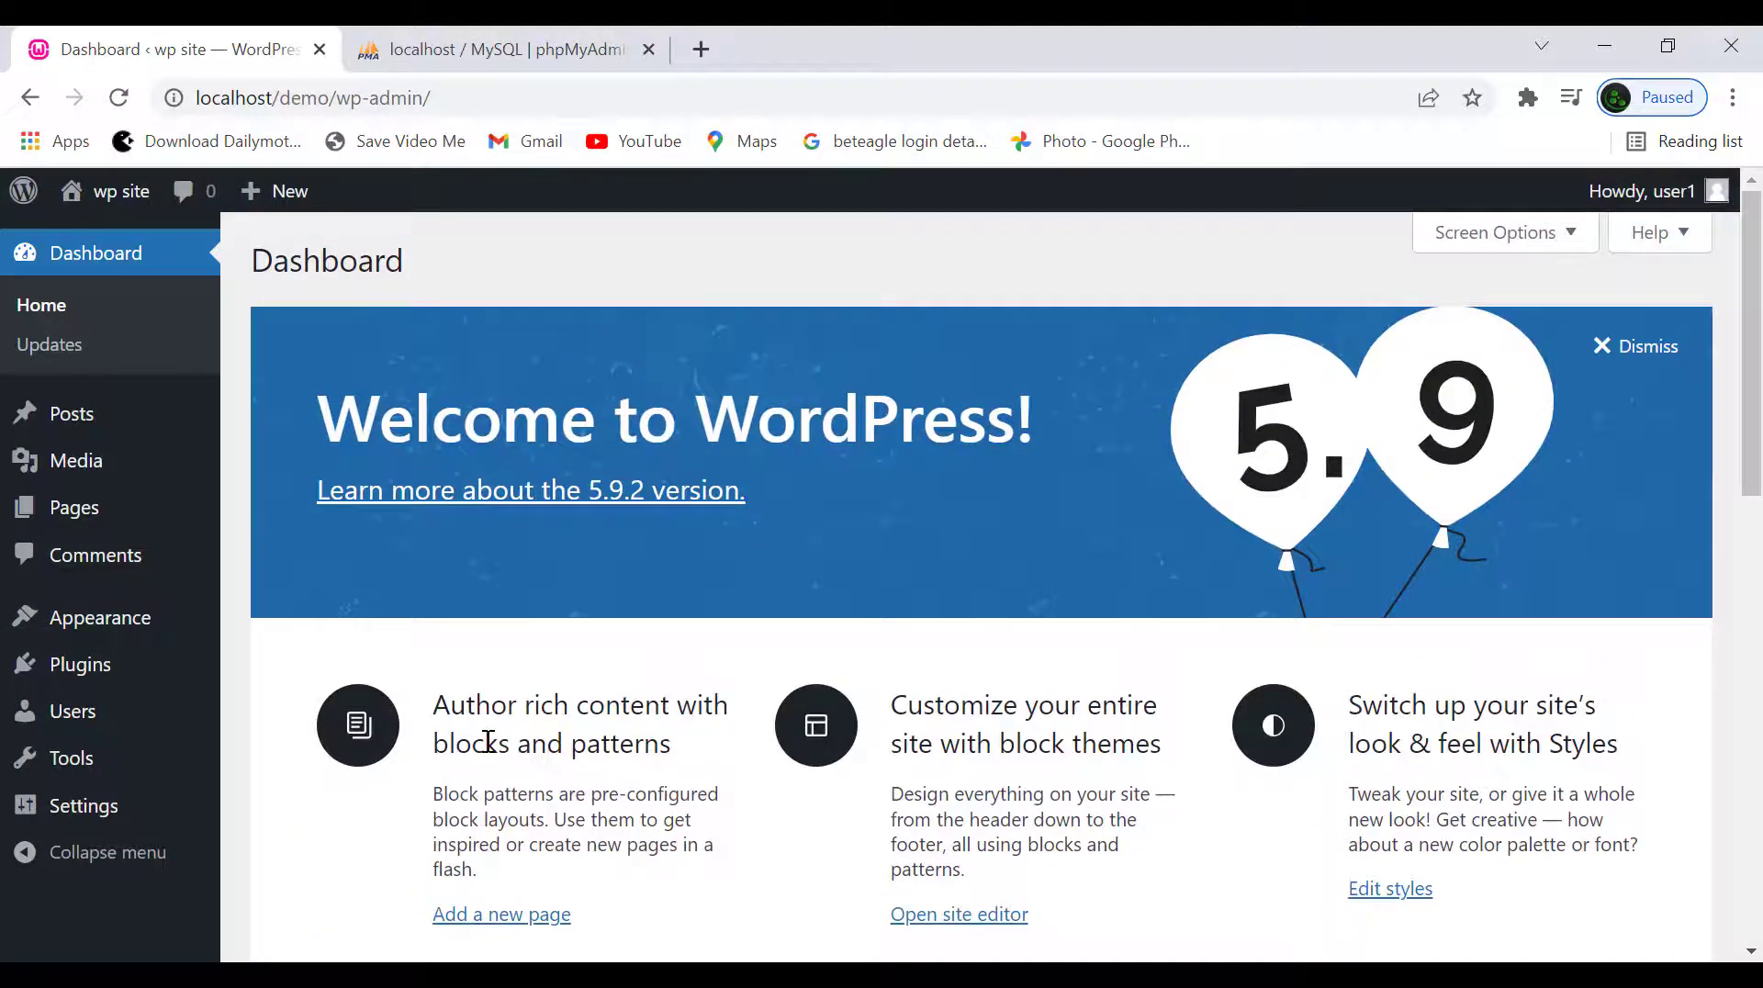
mouse_move(121, 208)
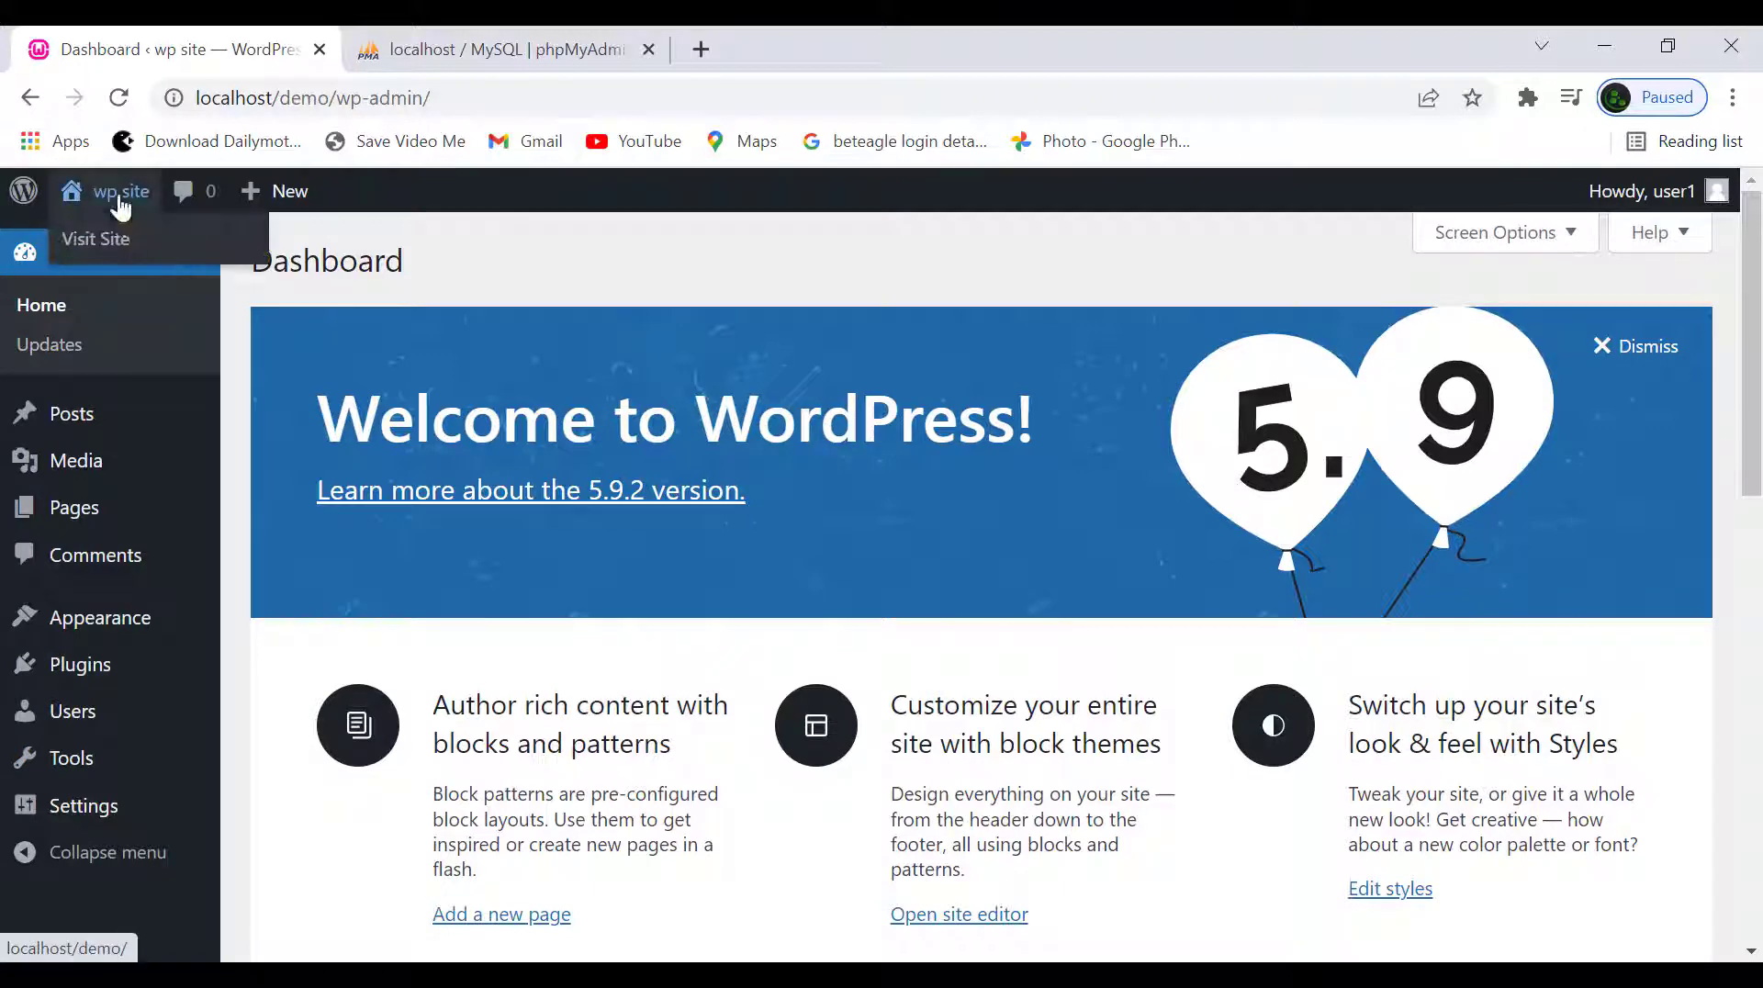
left_click(106, 242)
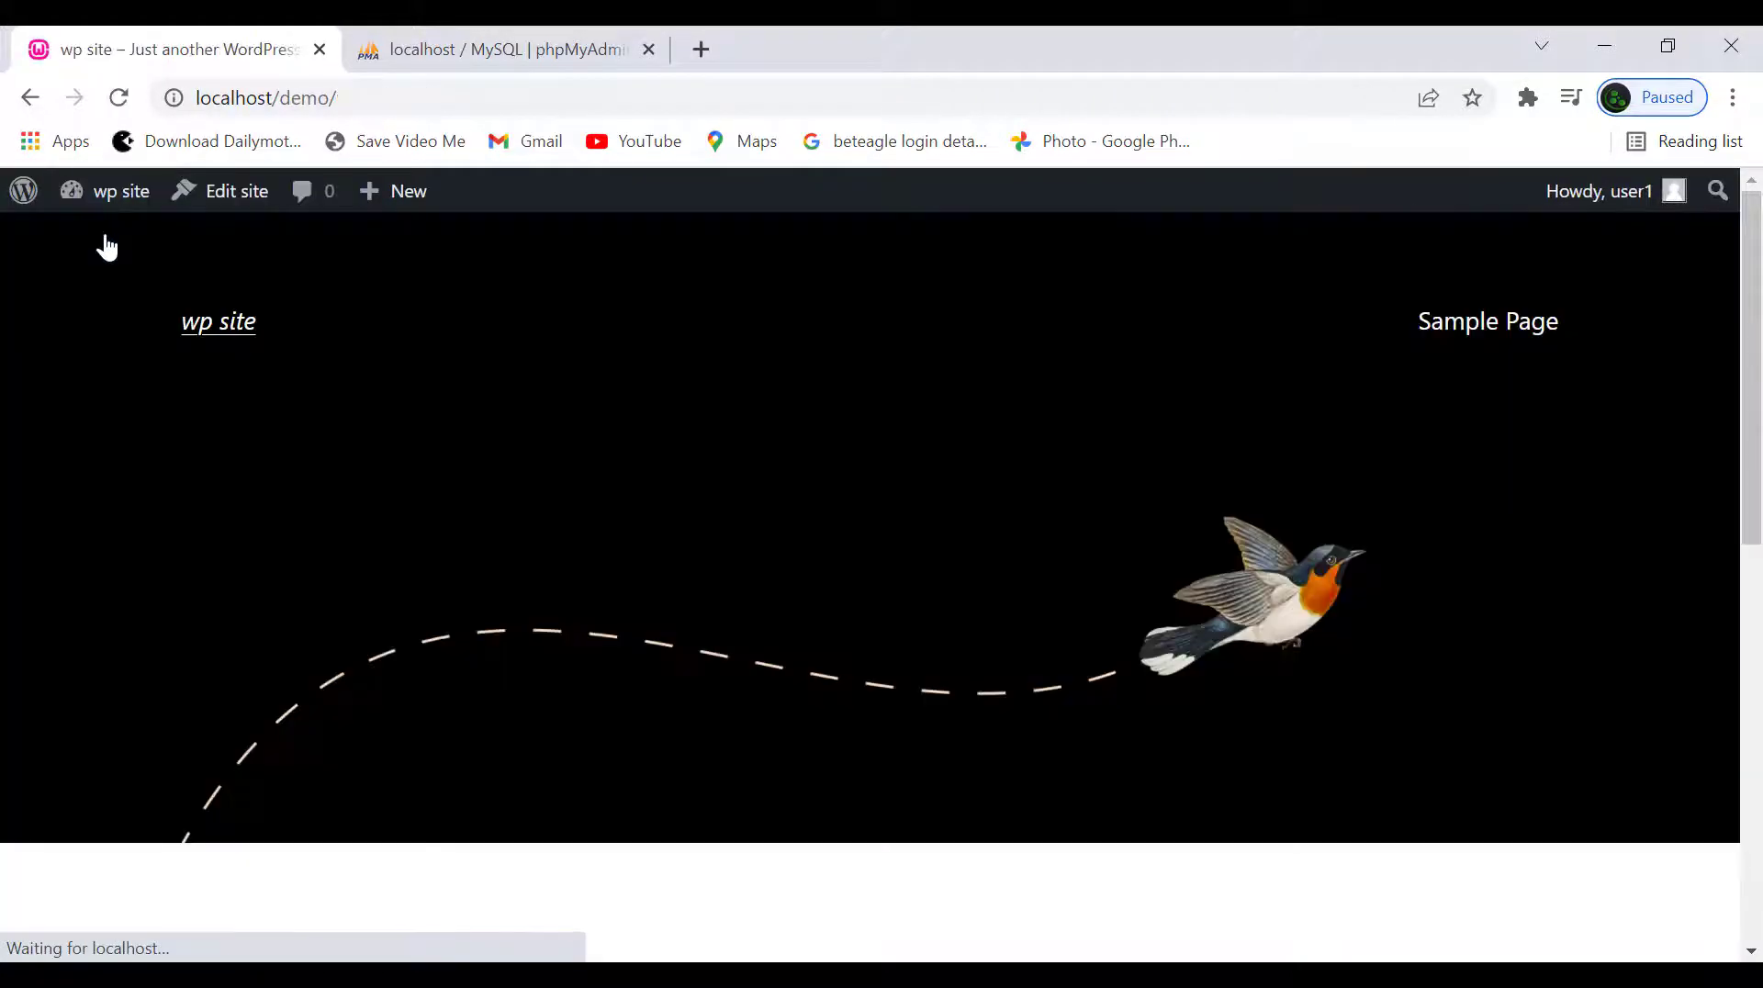
scroll(455, 652, "down", 10)
scroll(455, 653, "up", 10)
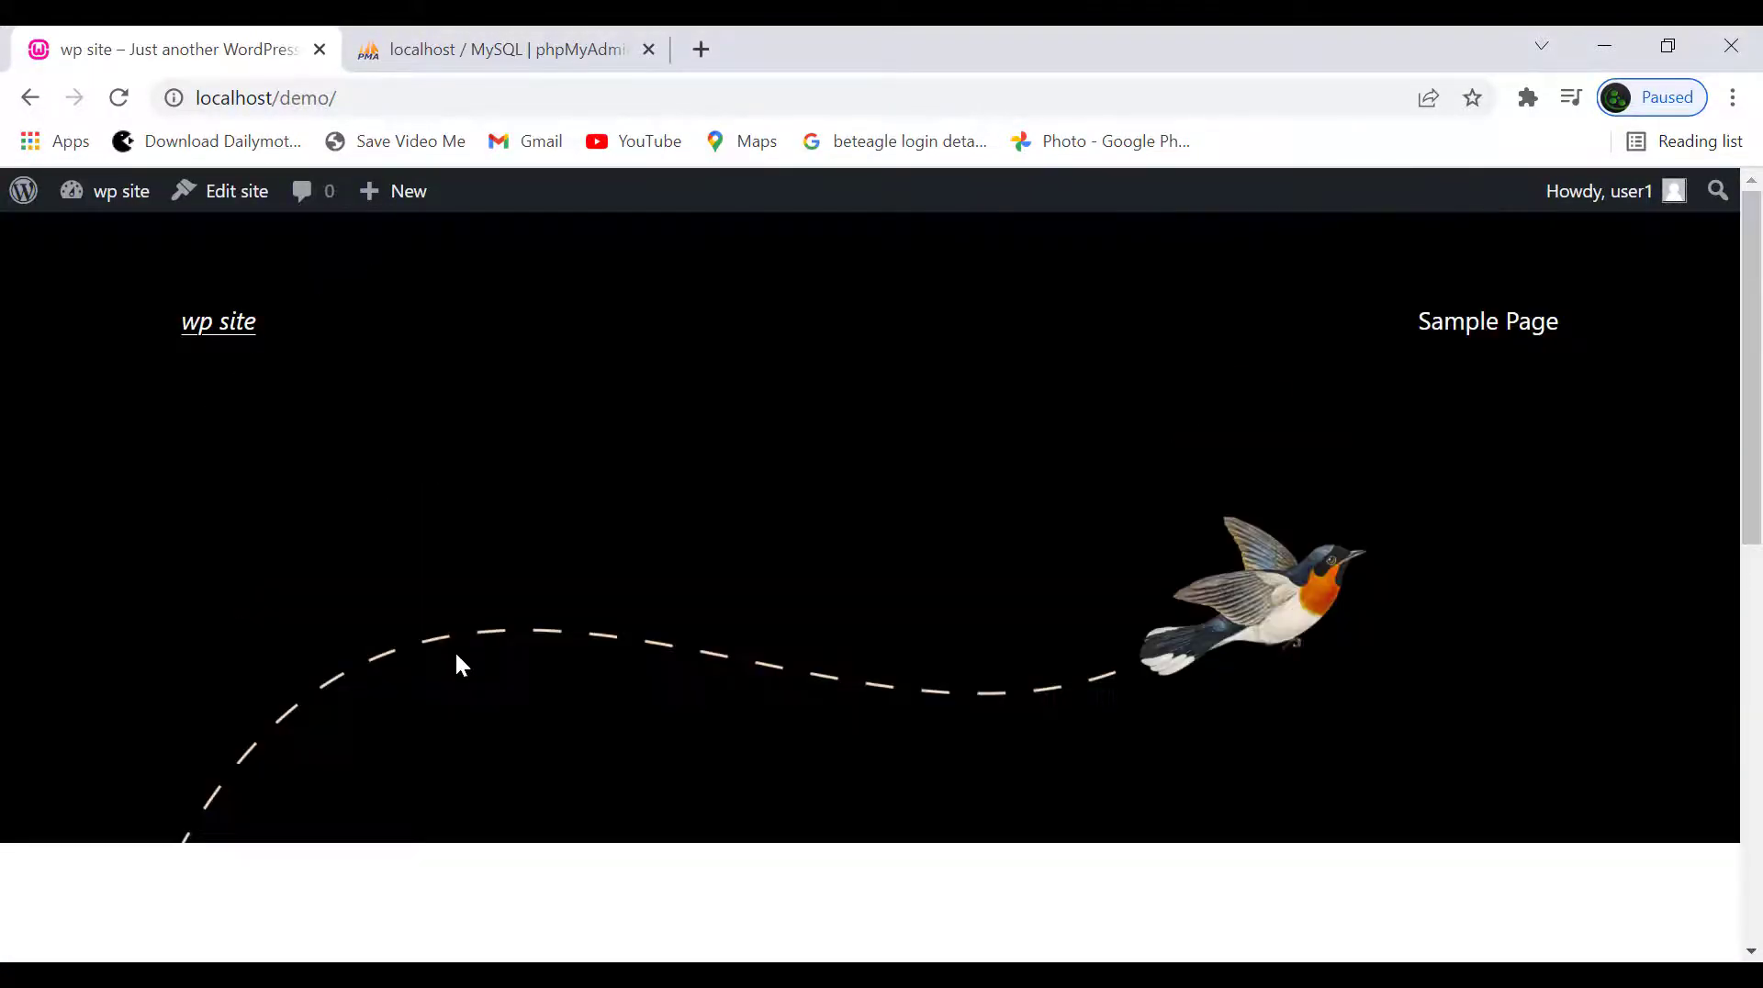
scroll(456, 653, "down", 8)
scroll(456, 653, "down", 2)
scroll(456, 653, "up", 10)
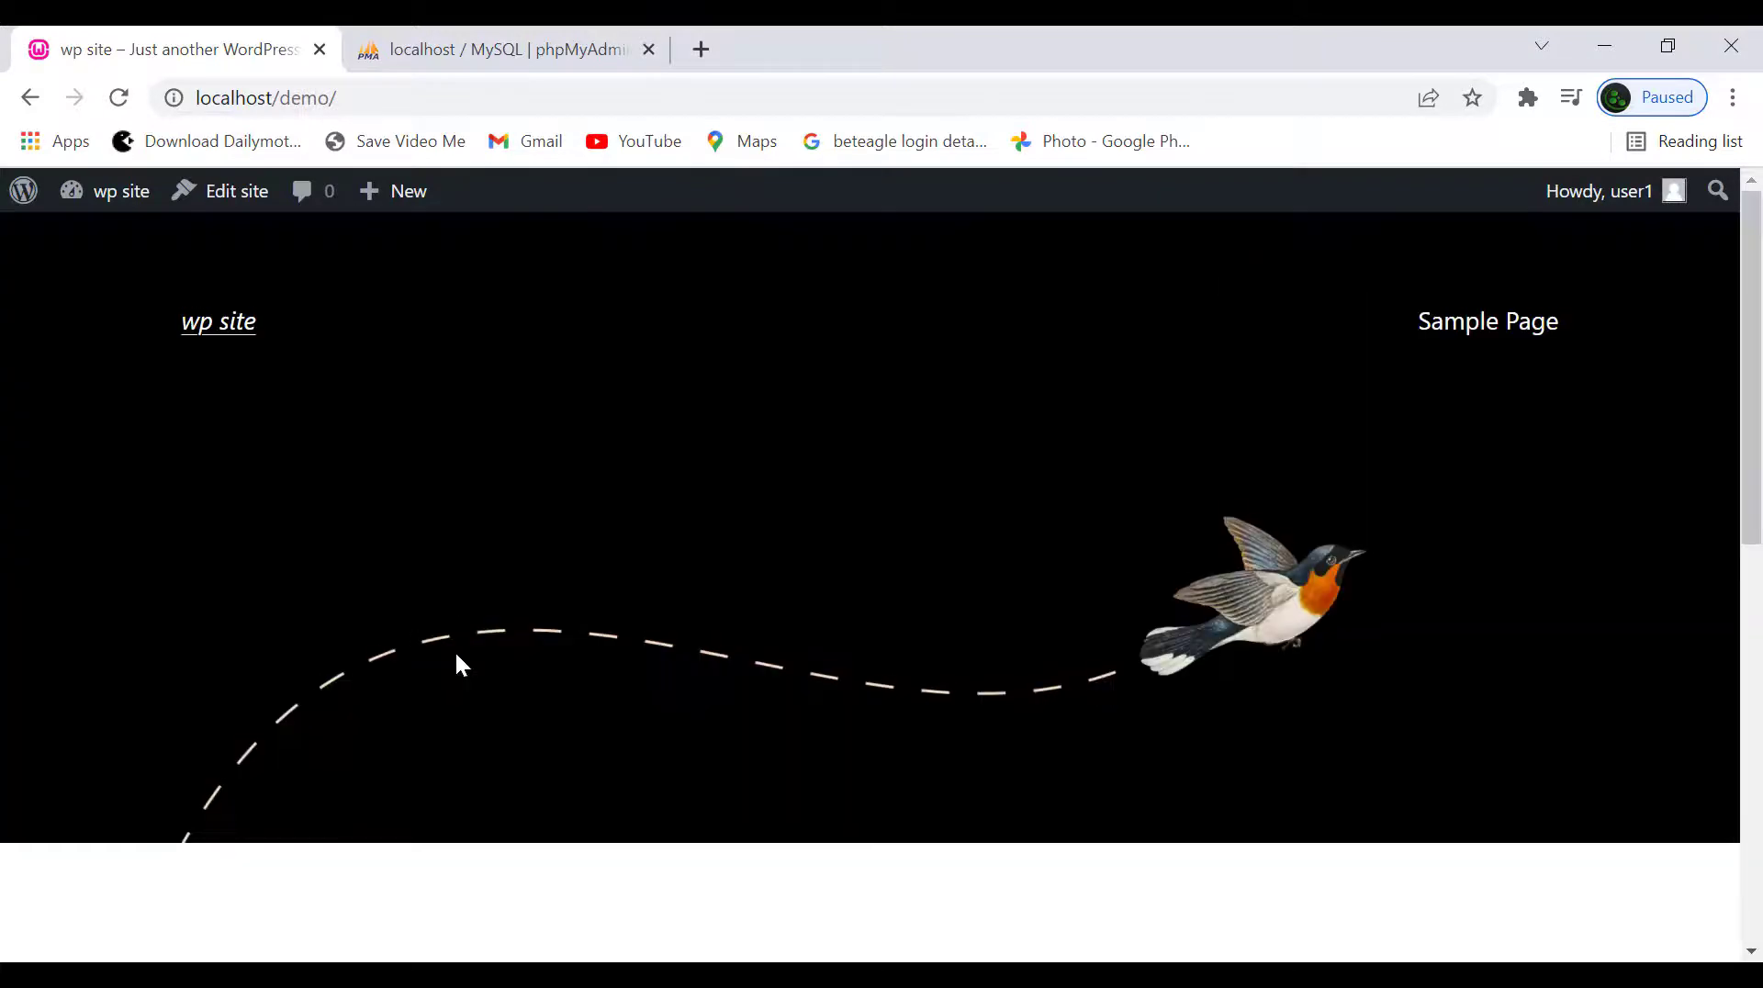